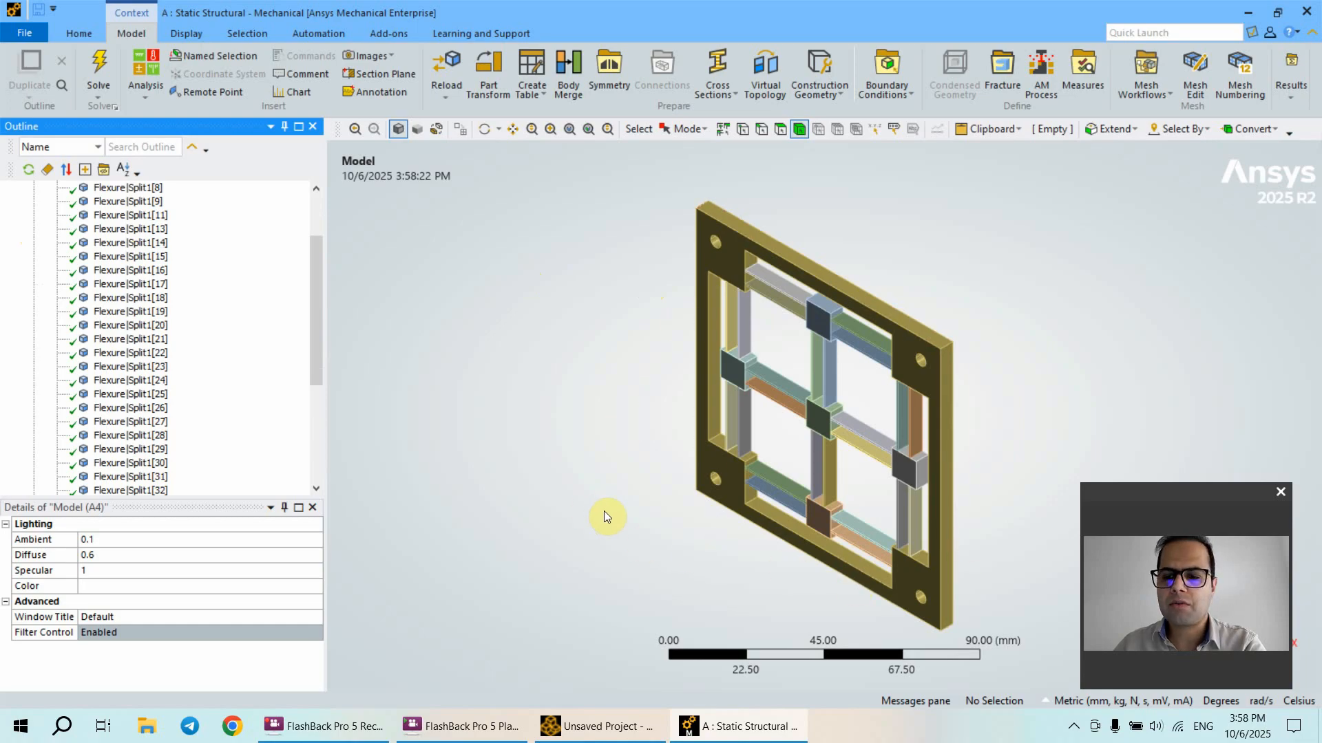
Step: Assign 17-4PH Stainless Steel as the material of all the flexure bodies at once
scroll(138, 305, "up", 2)
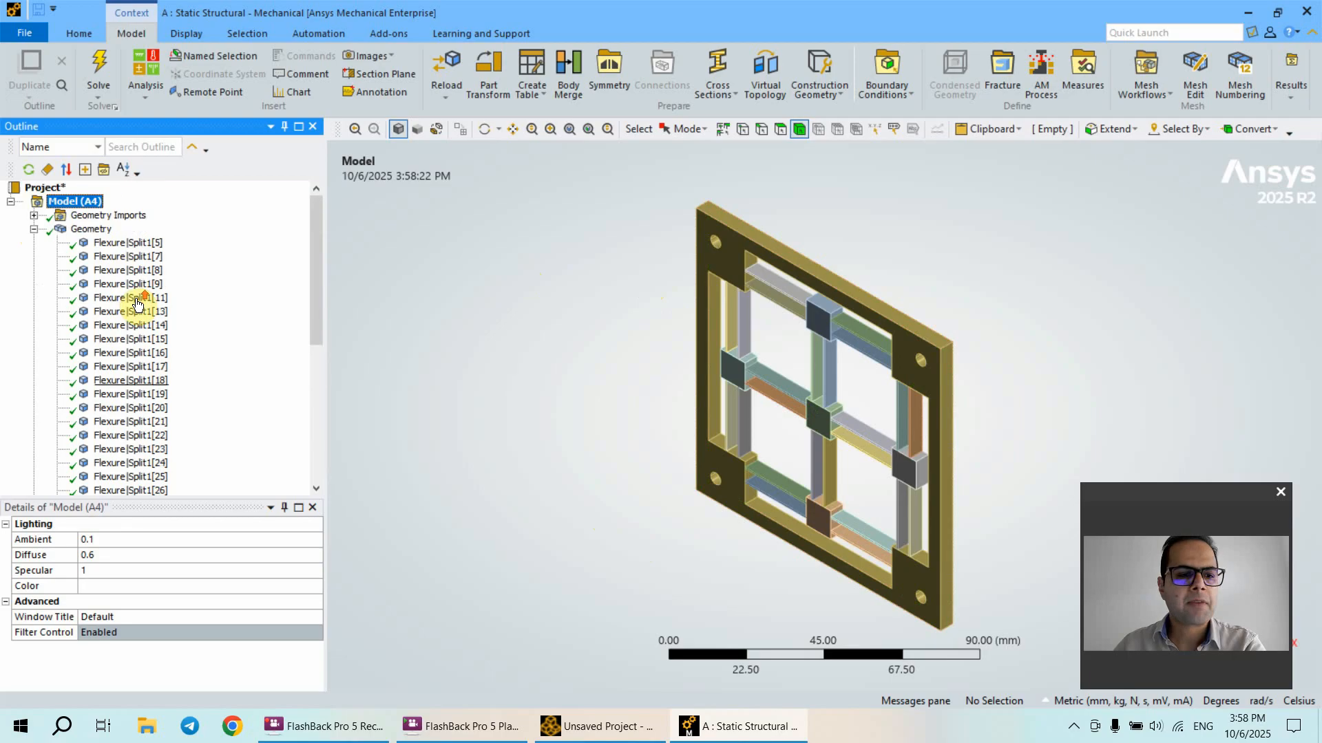
left_click(136, 245)
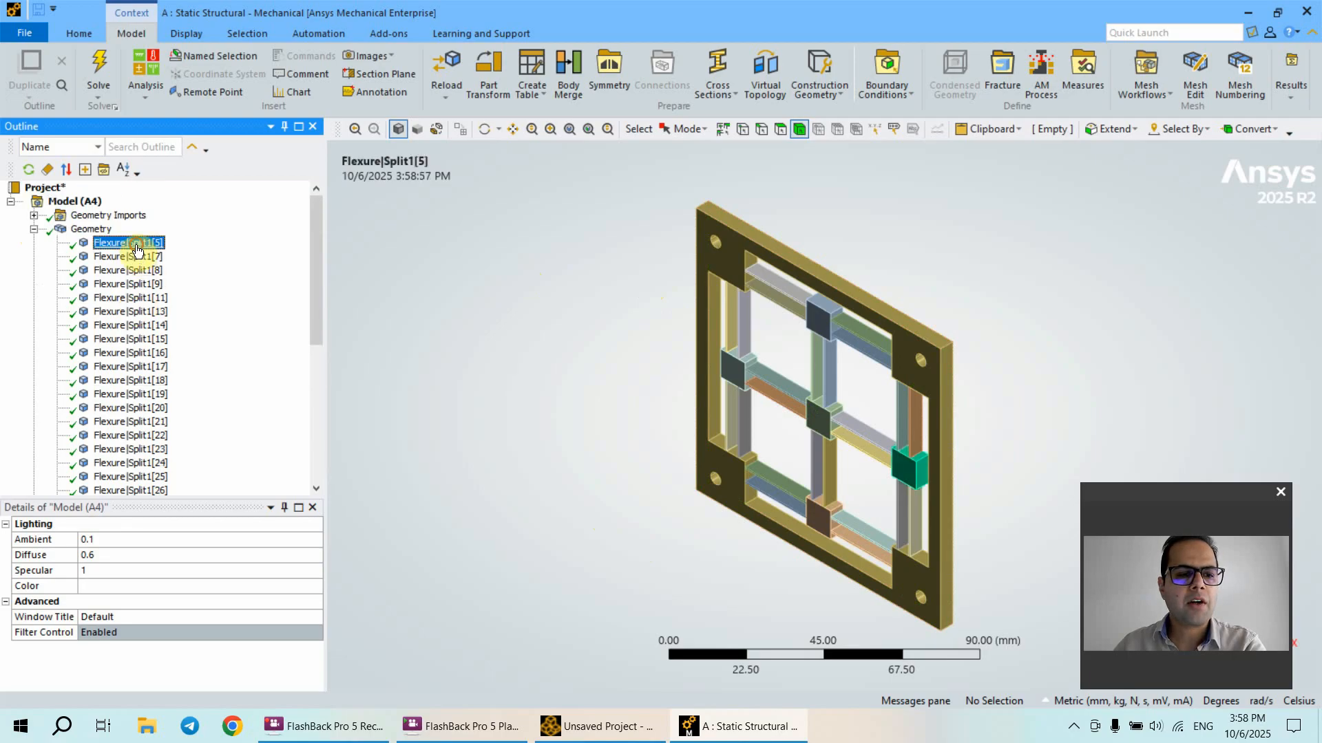
scroll(136, 309, "down", 5)
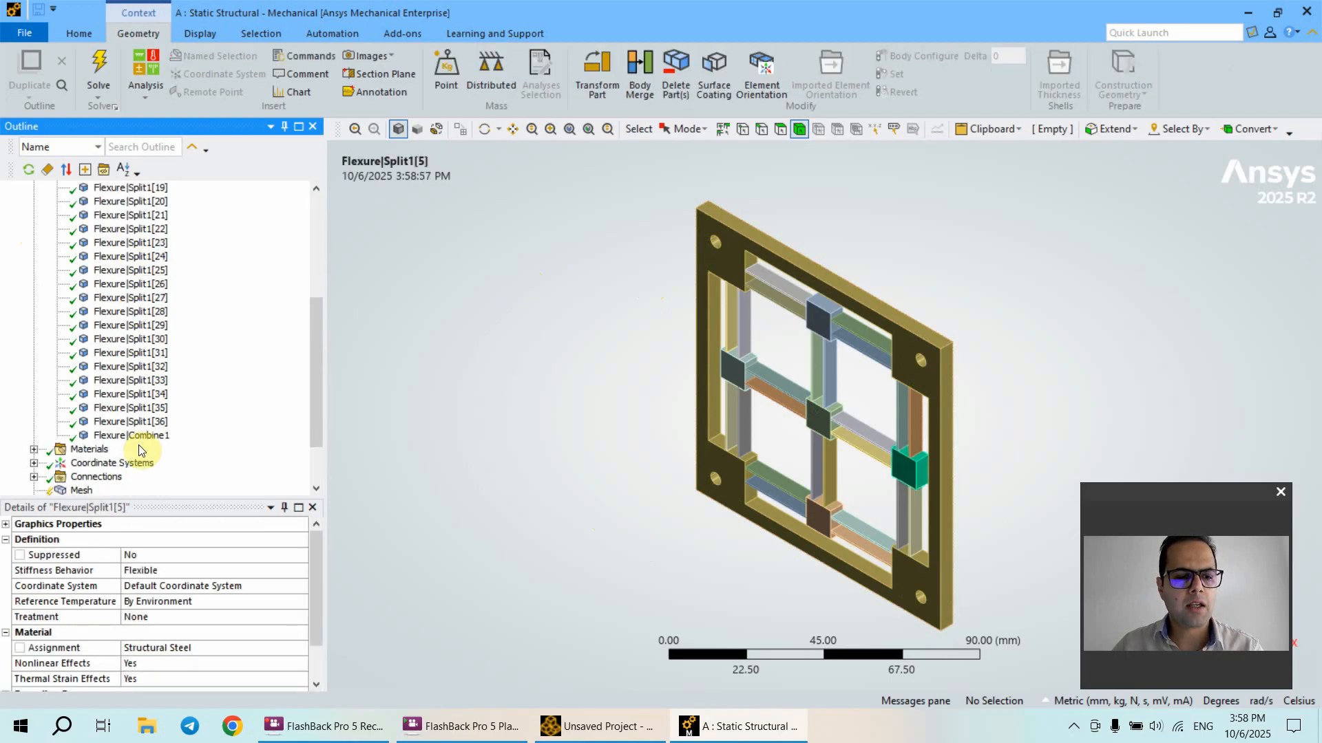
left_click(133, 435, "shift")
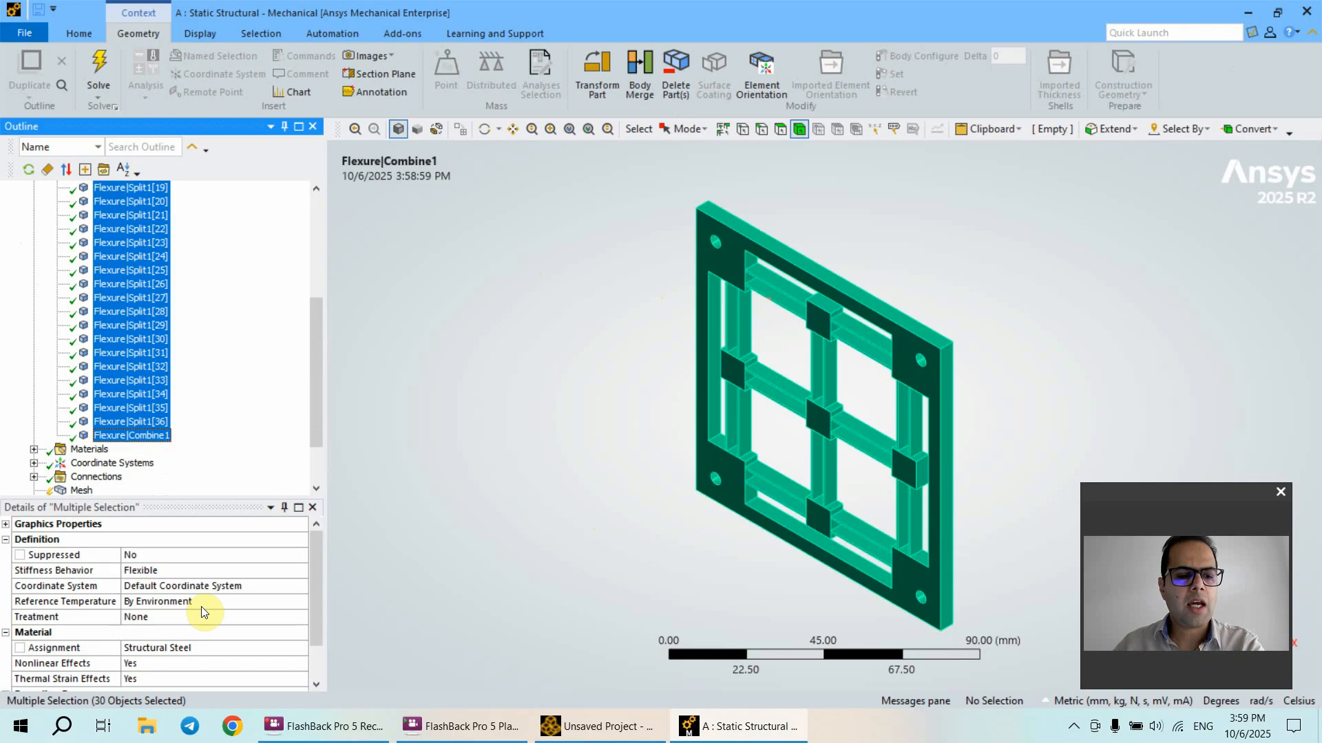
left_click(215, 644)
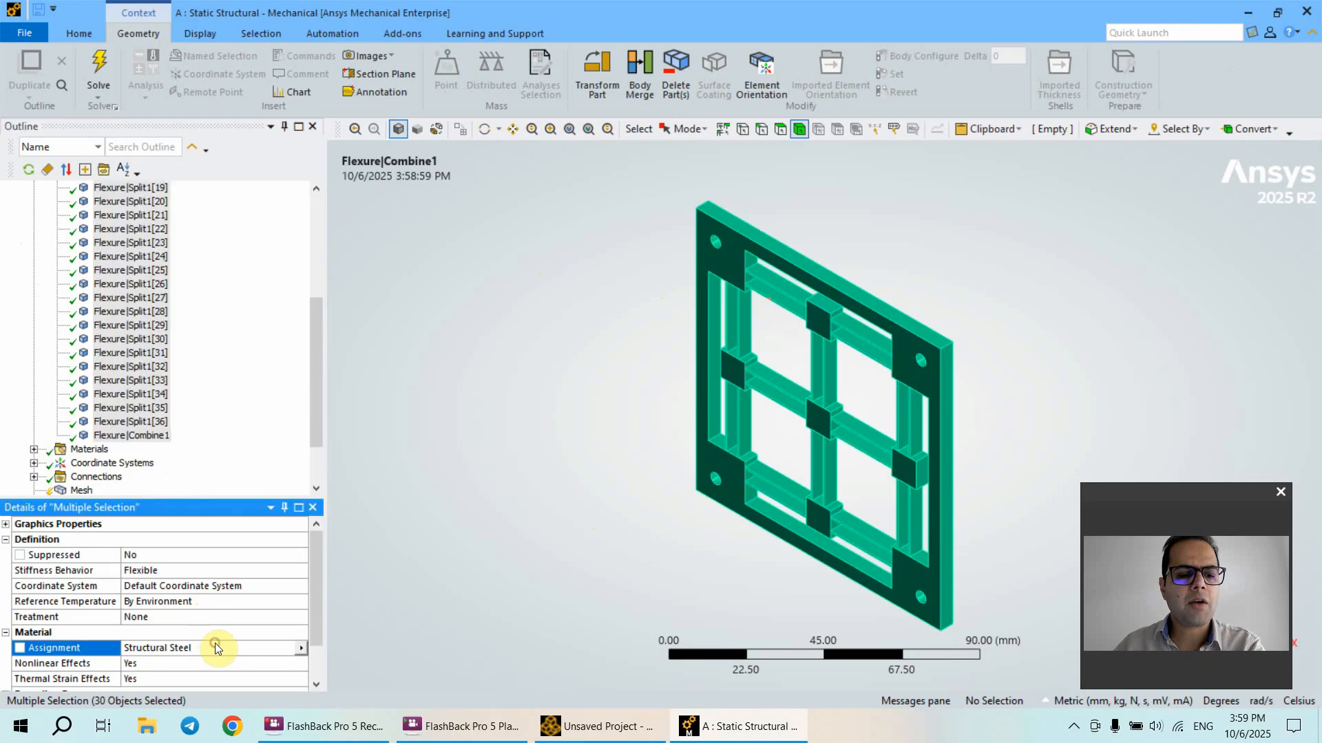
left_click(300, 649)
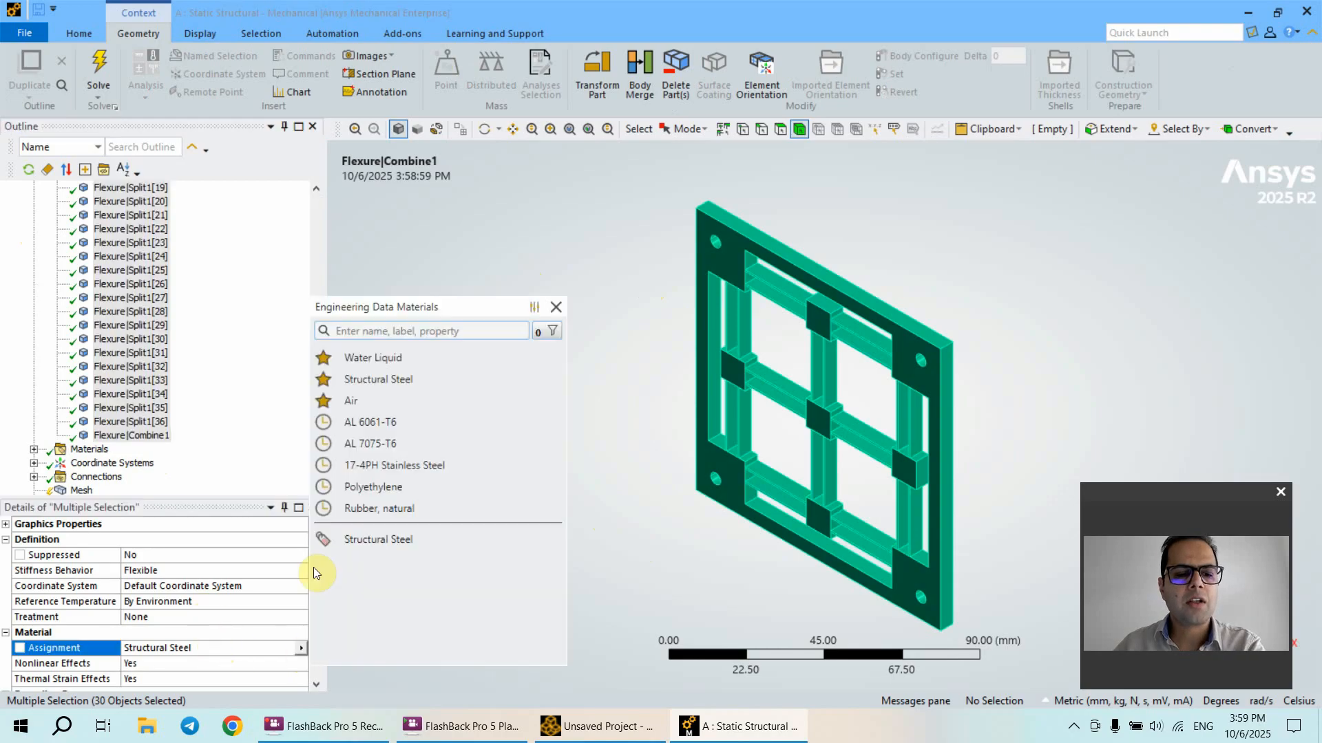
left_click(398, 330)
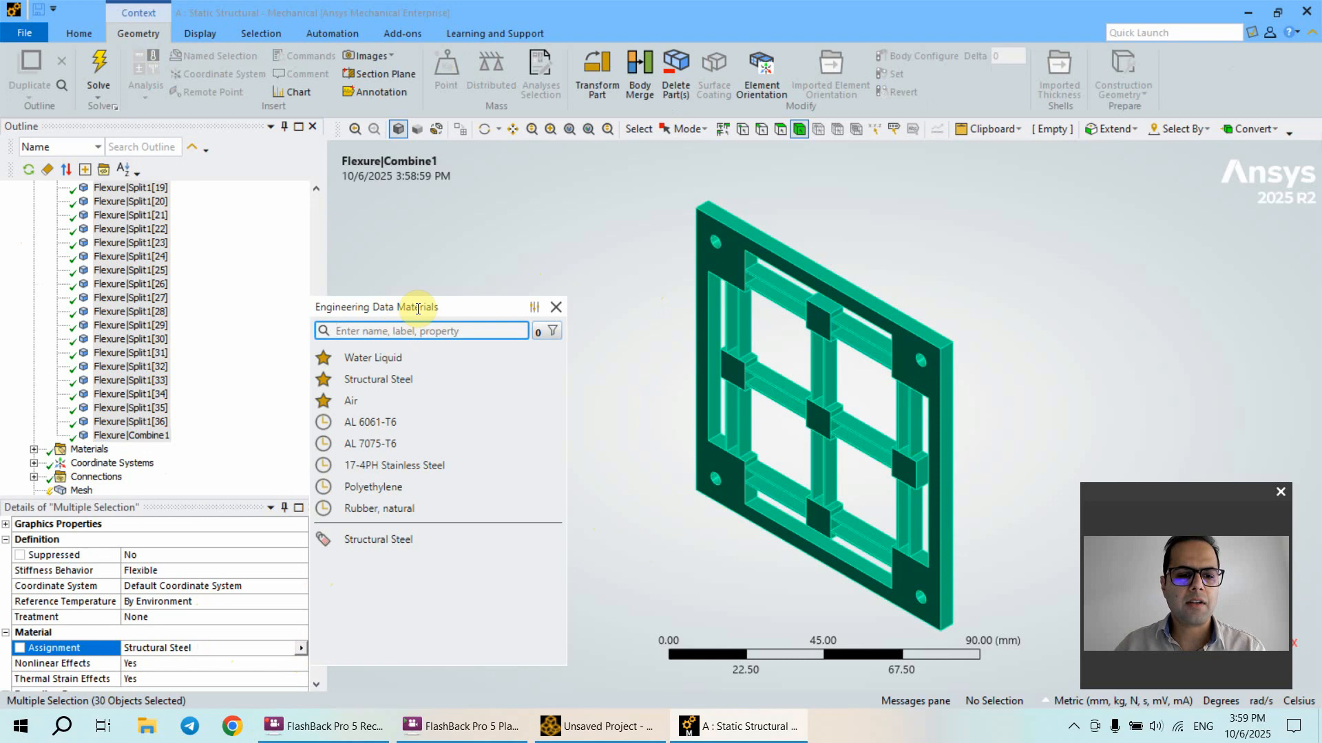
type("stainle")
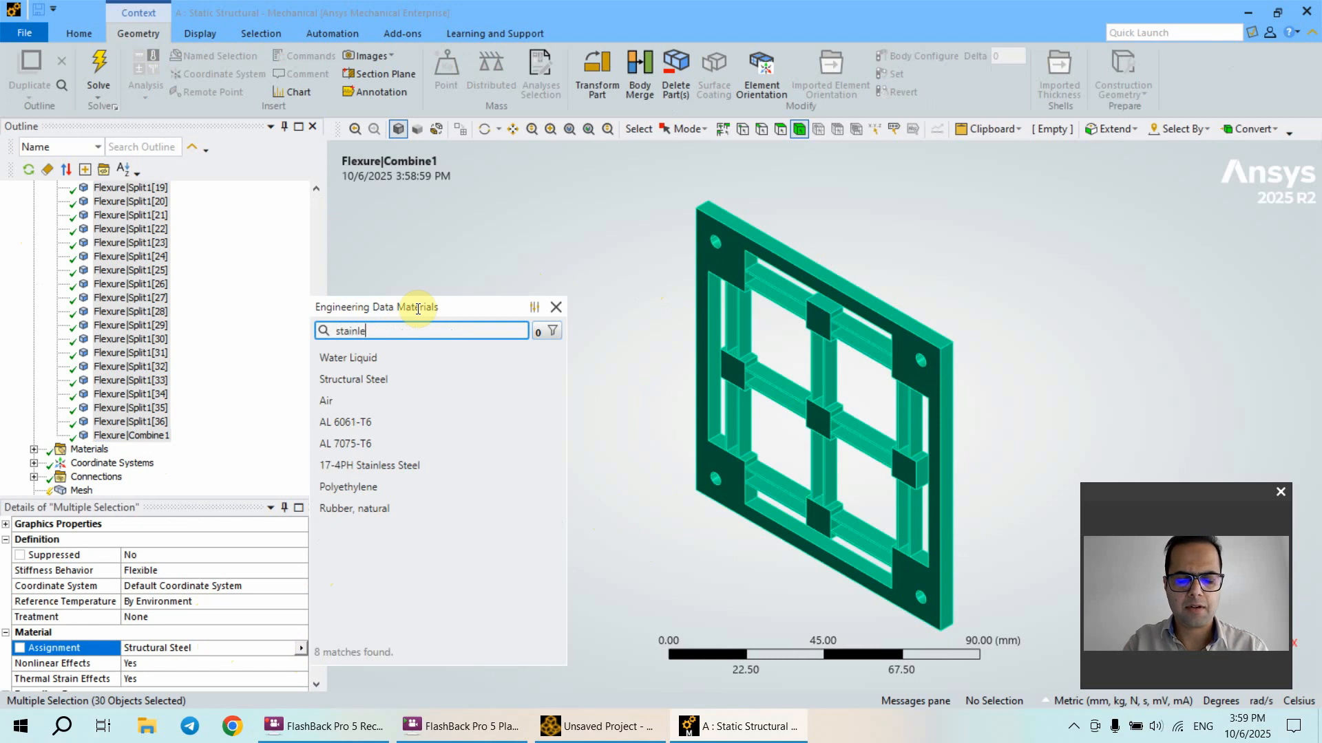
type("ss stee")
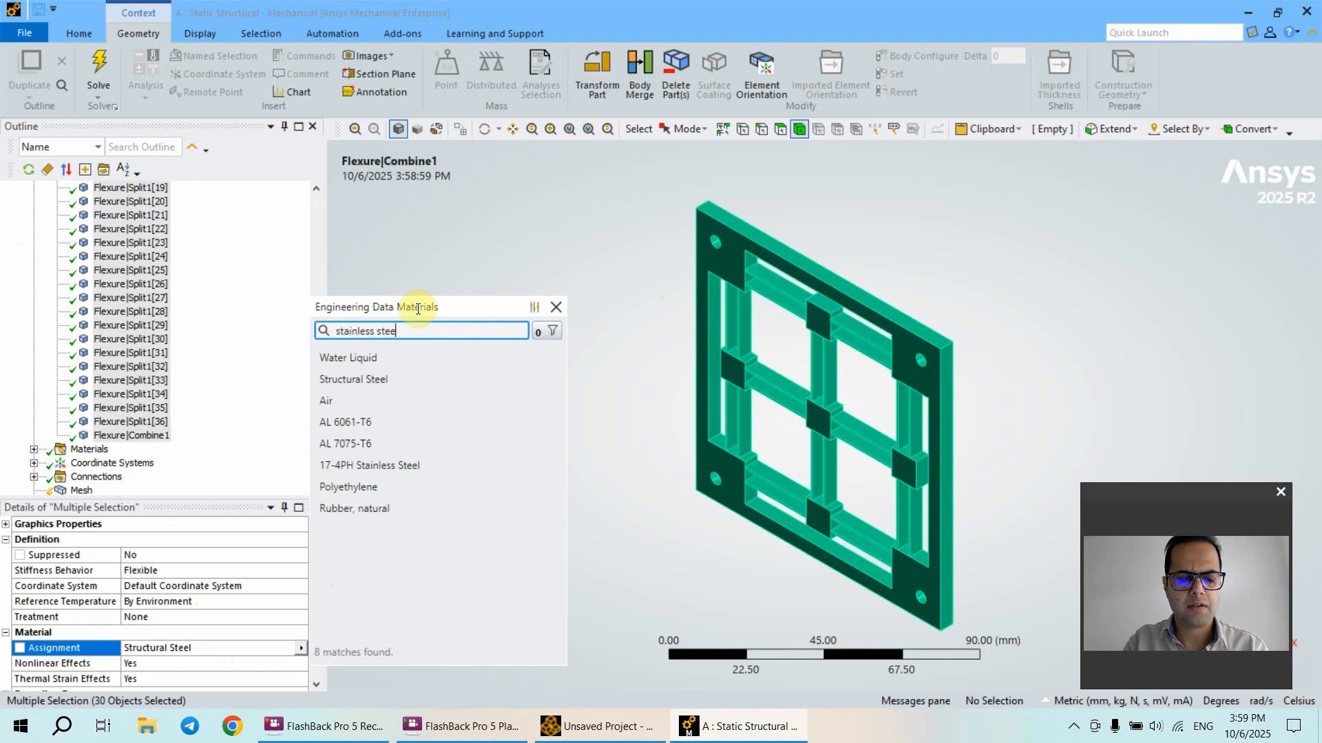
type("l")
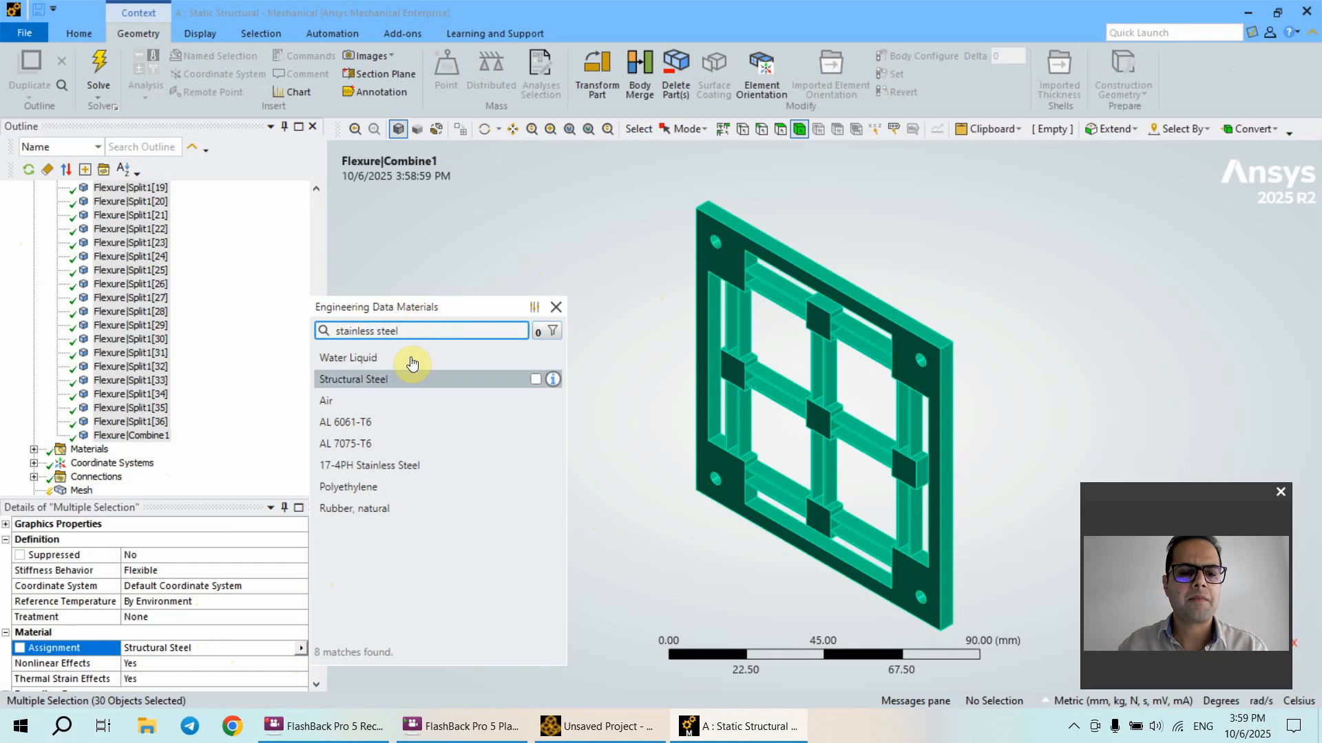
left_click(368, 470)
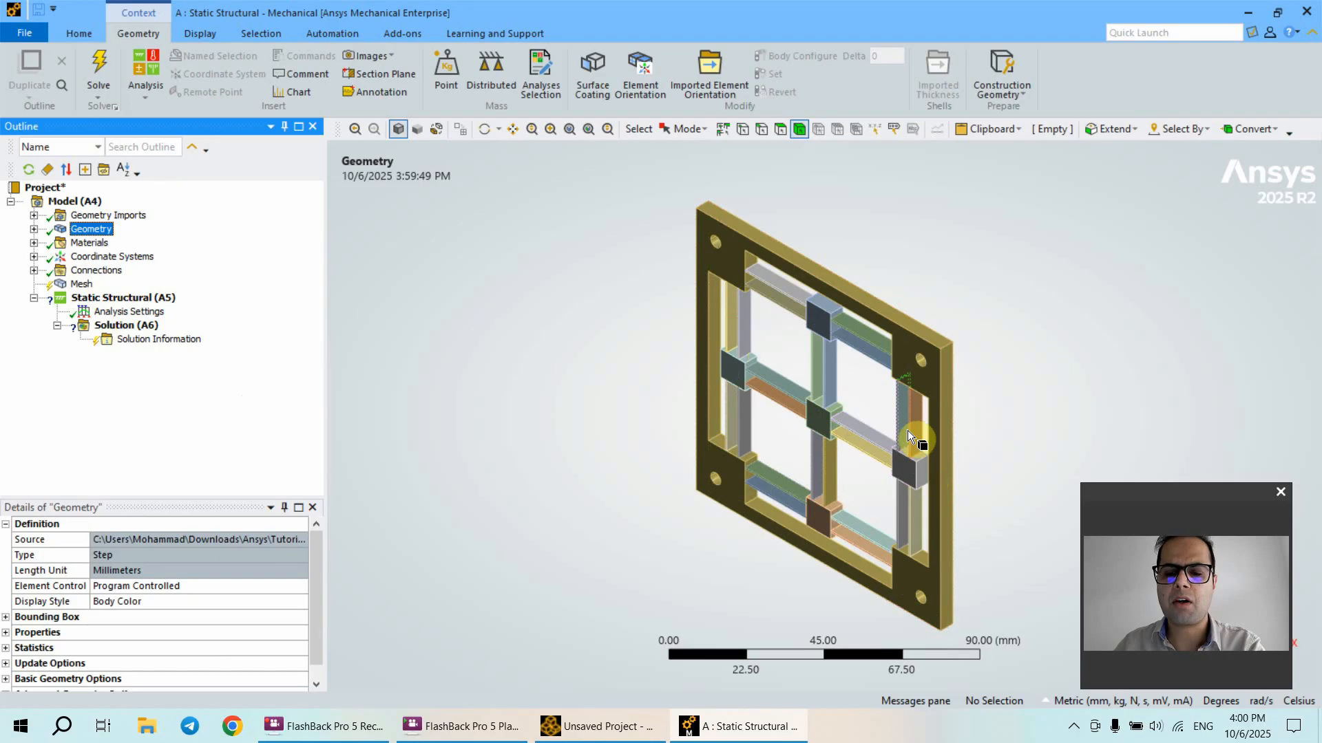
Step: Insert a mesh sizing and scope it to the outer frame and the five square connecting blocks
left_click(81, 284)
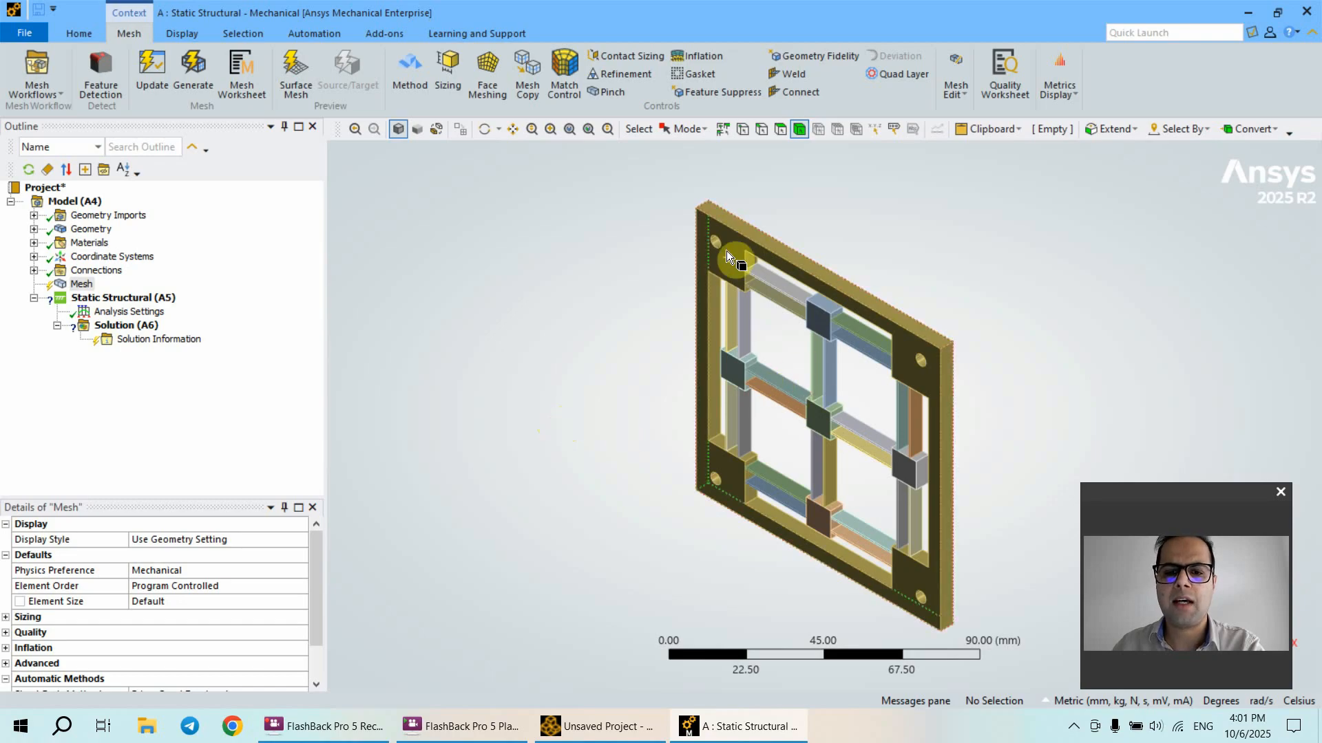
right_click(83, 285)
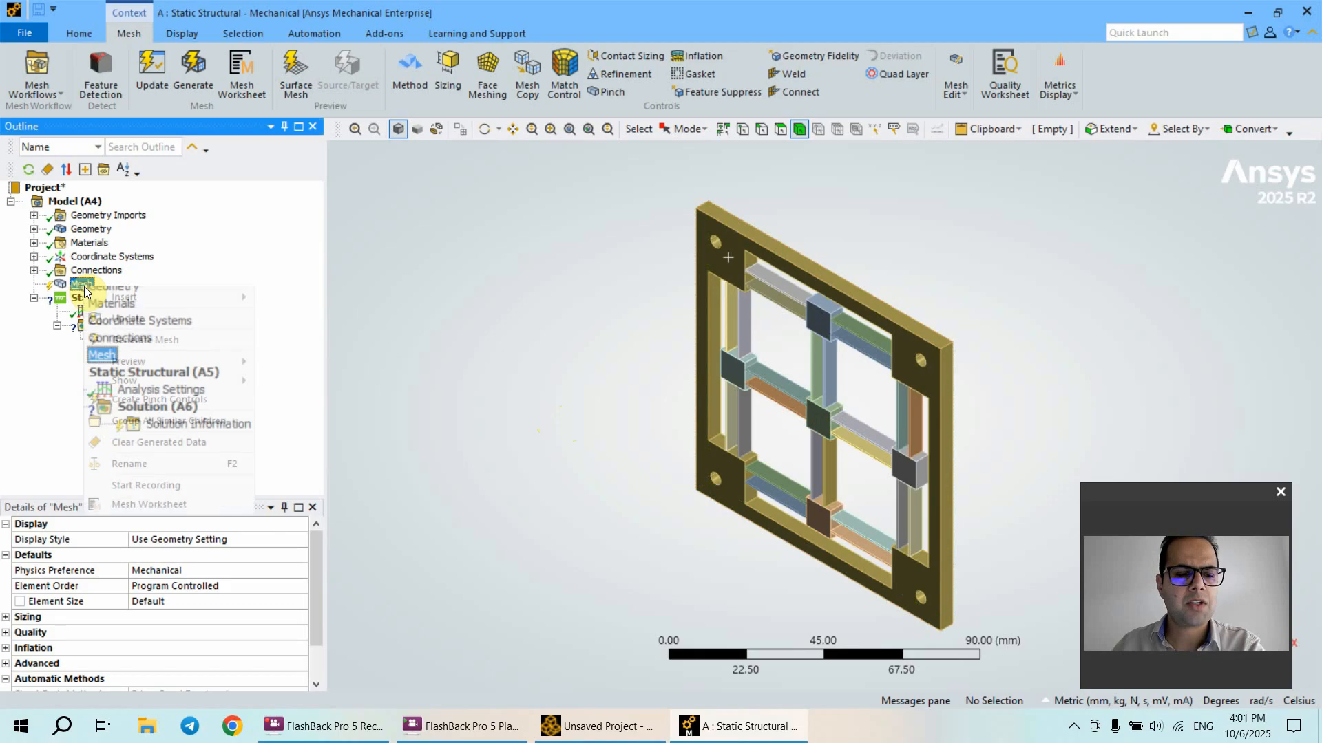
mouse_move(212, 298)
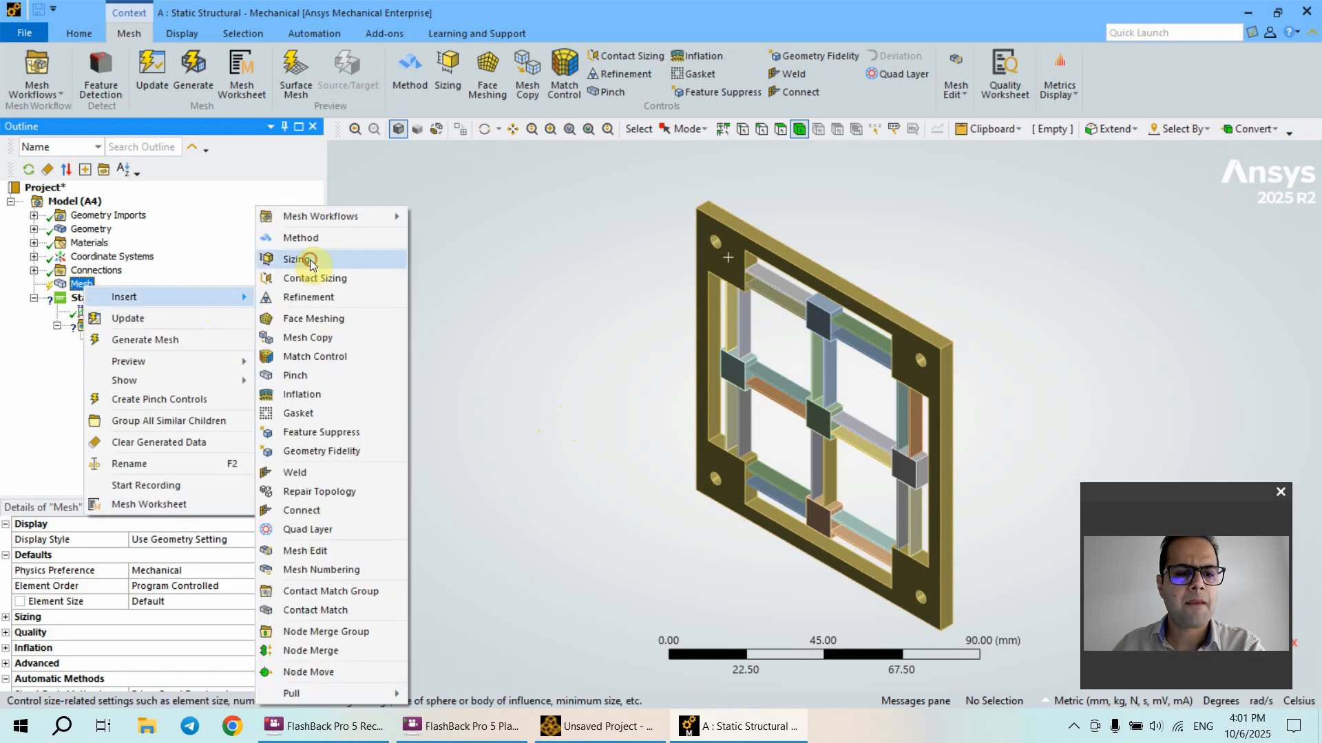
left_click(323, 180)
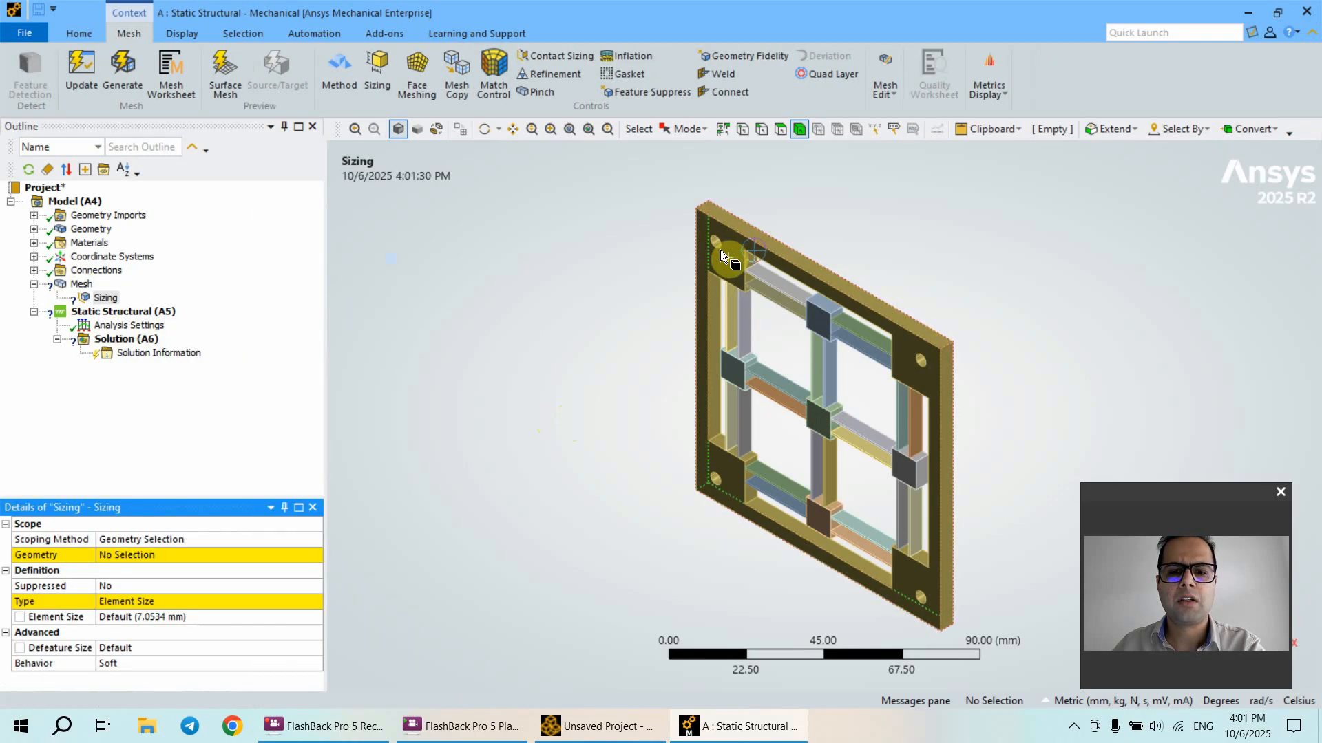
left_click(726, 255)
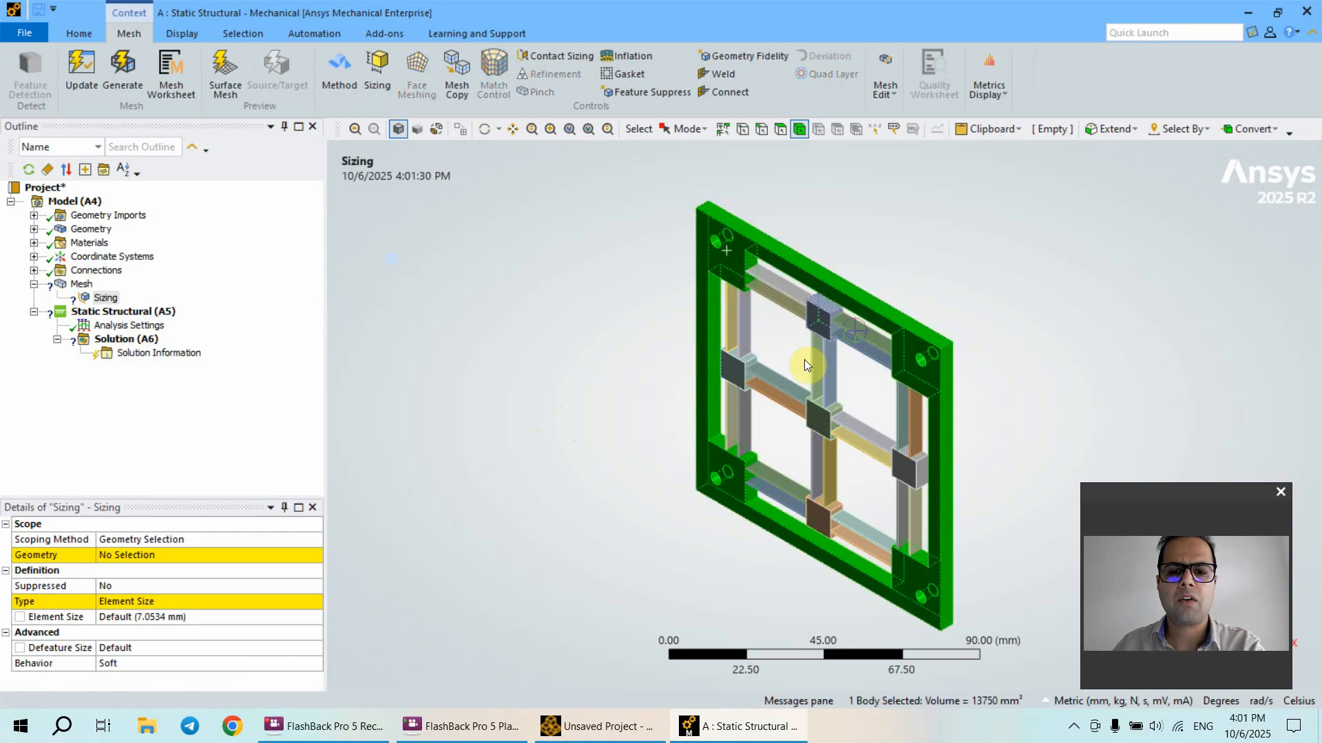
left_click(827, 324, "ctrl")
left_click(819, 412, "ctrl")
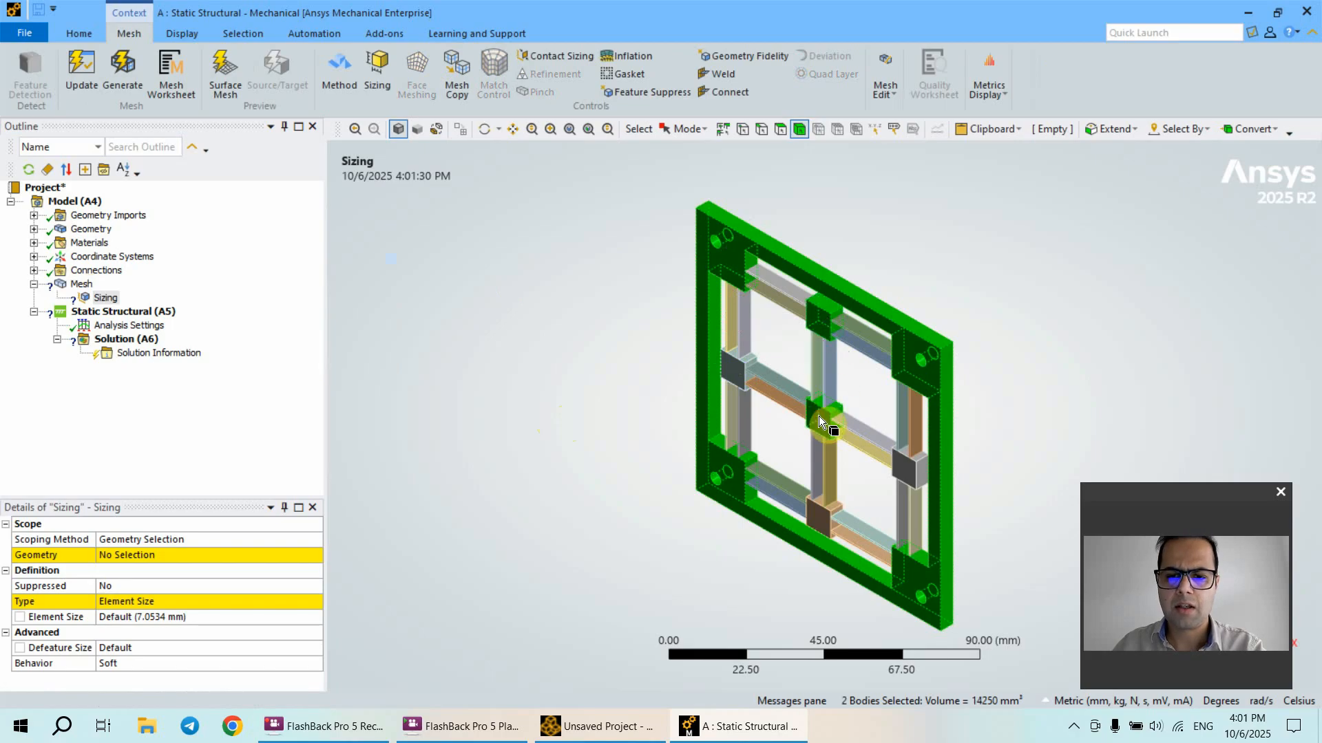
left_click(740, 387, "ctrl")
left_click(815, 511, "ctrl")
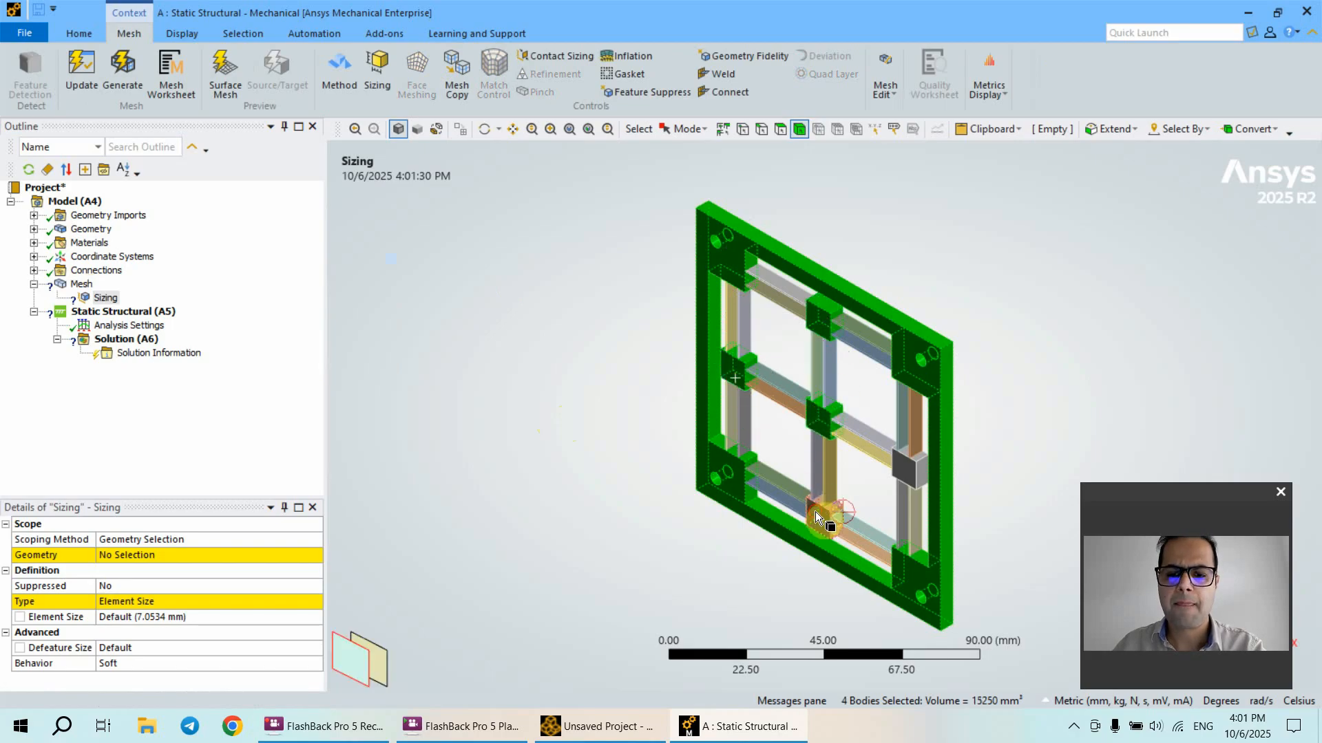
left_click(909, 475, "ctrl")
left_click(76, 555)
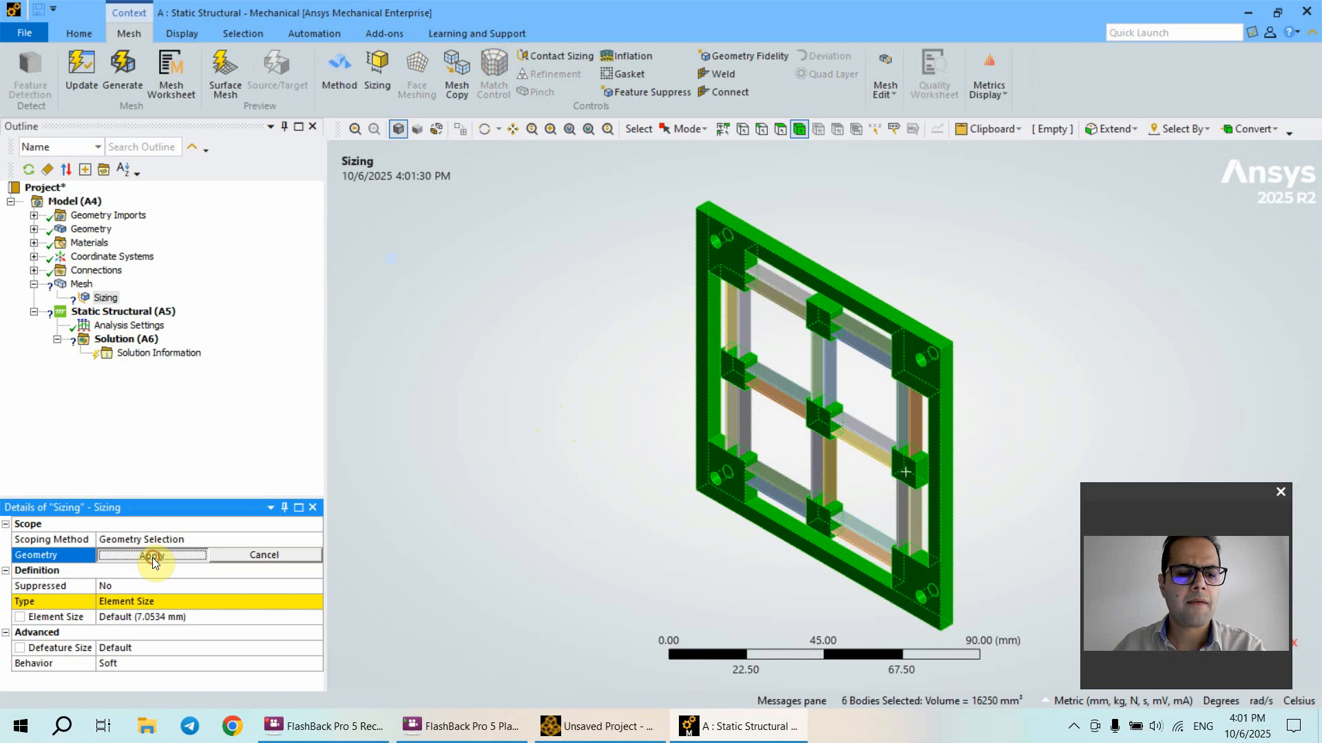
left_click(152, 556)
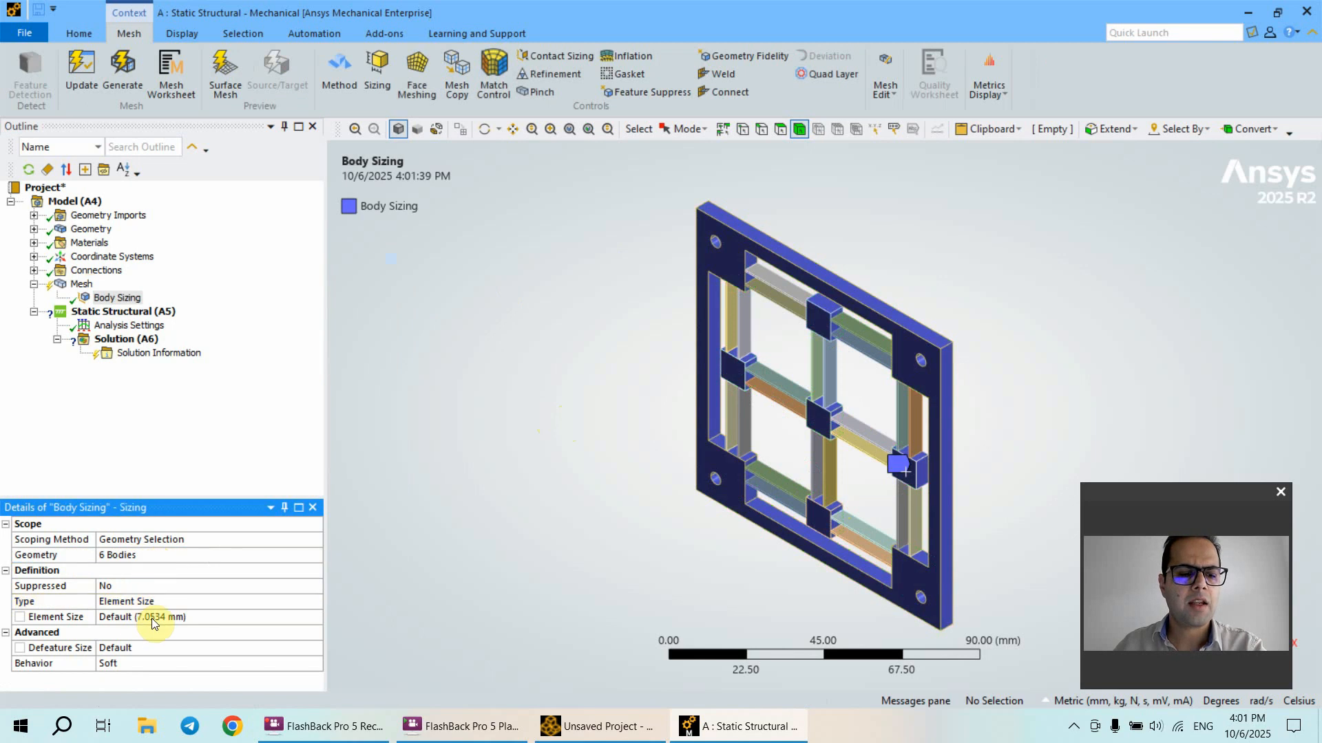
Step: Set the element size of the frame and block sizing to 2 mm
left_click(153, 617)
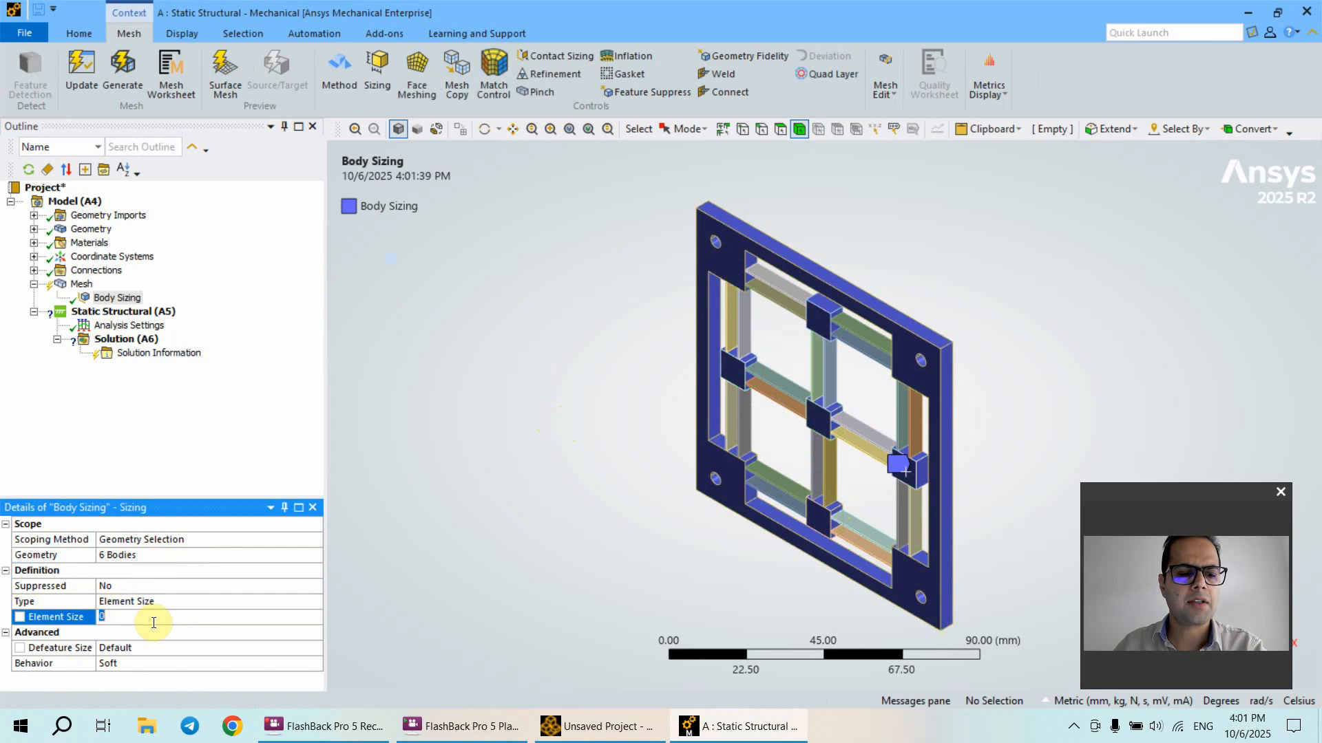
type("2")
key("Return")
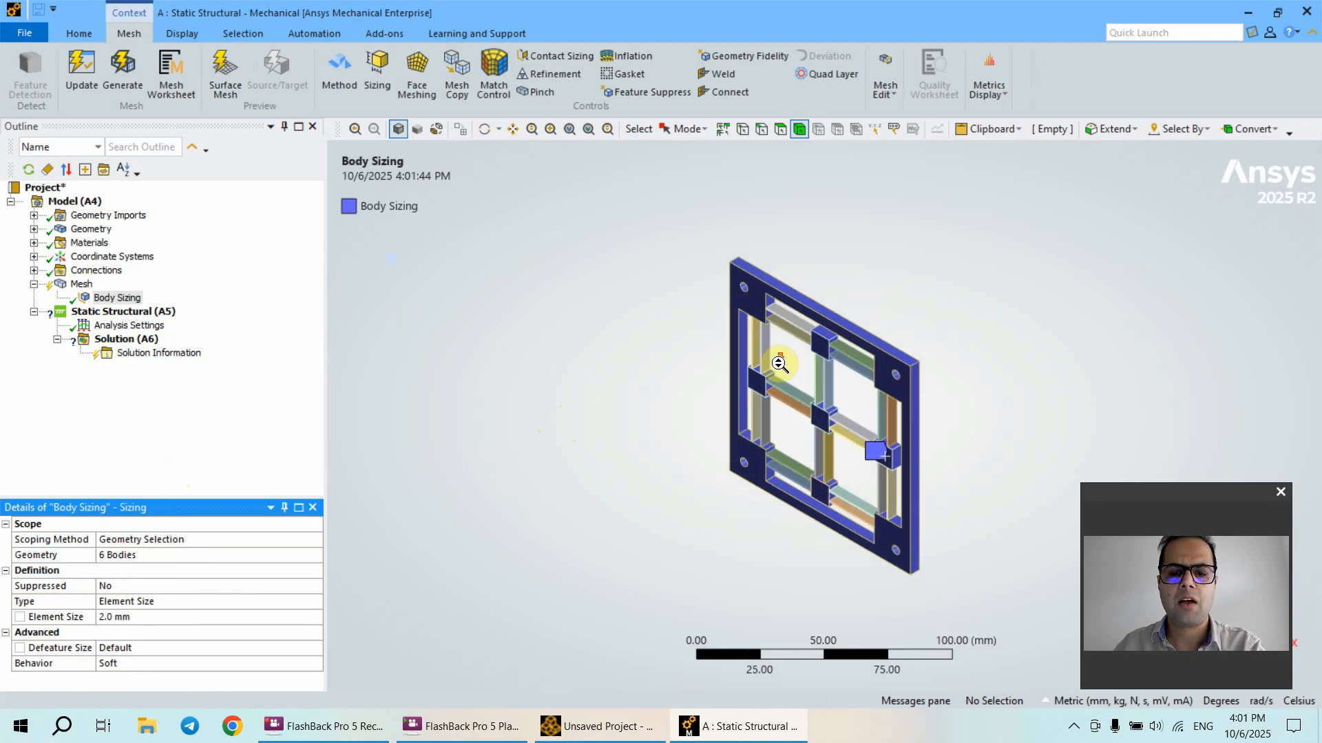
Step: Insert a second mesh sizing with an element size of 0.5 mm
scroll(788, 369, "up", 5)
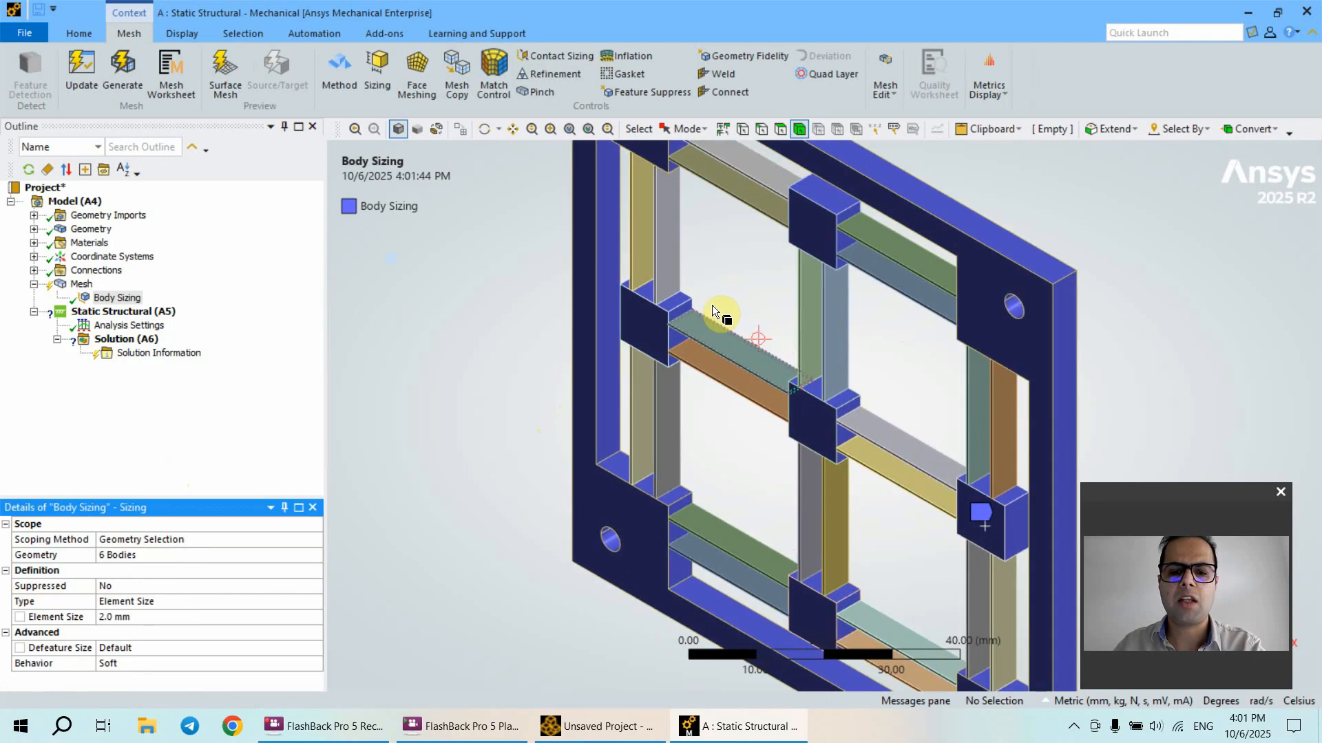
right_click(88, 290)
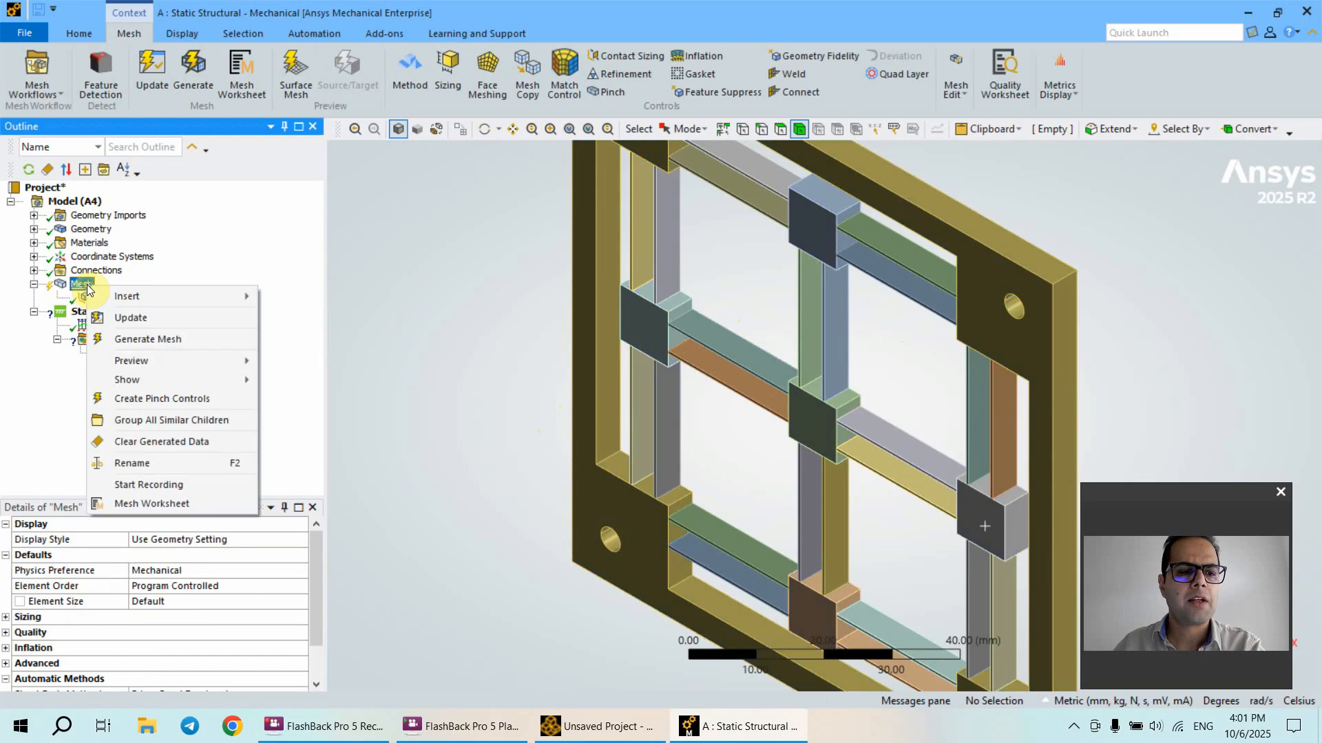
mouse_move(241, 297)
left_click(311, 261)
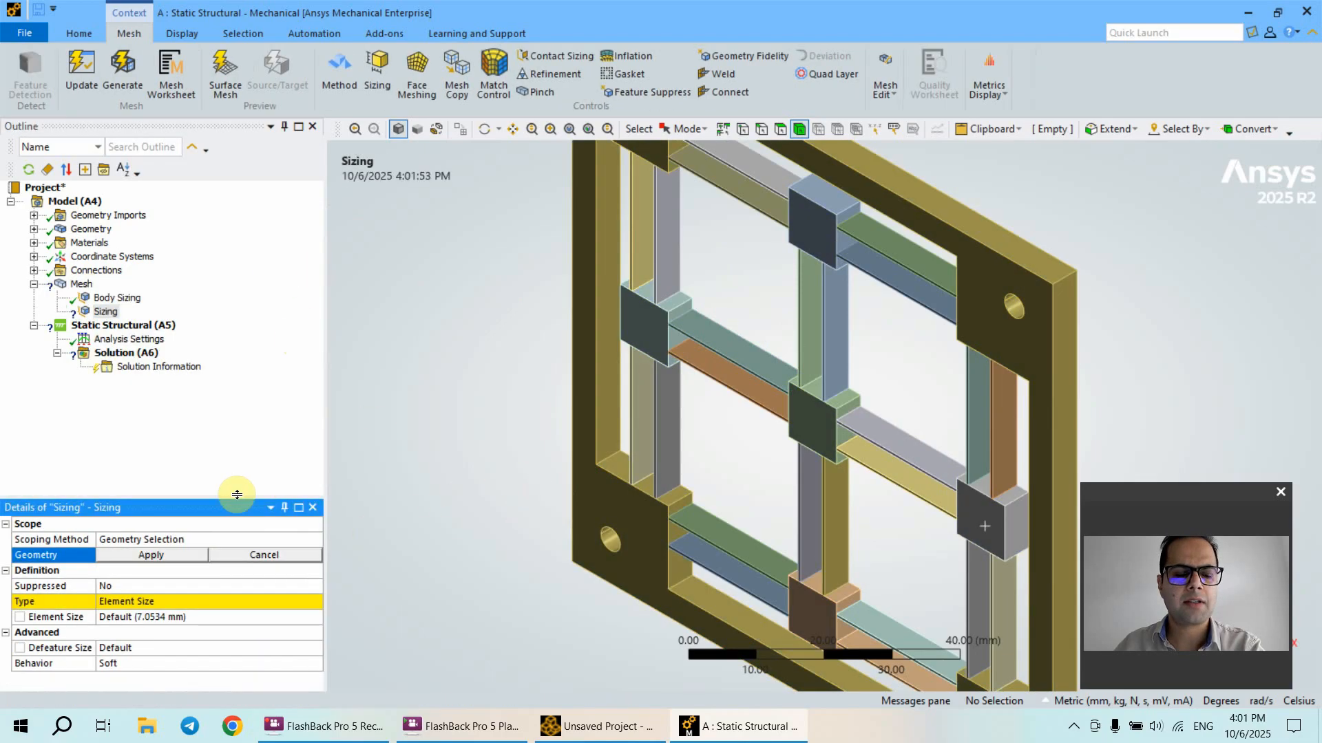
left_click(158, 617)
type("0.5")
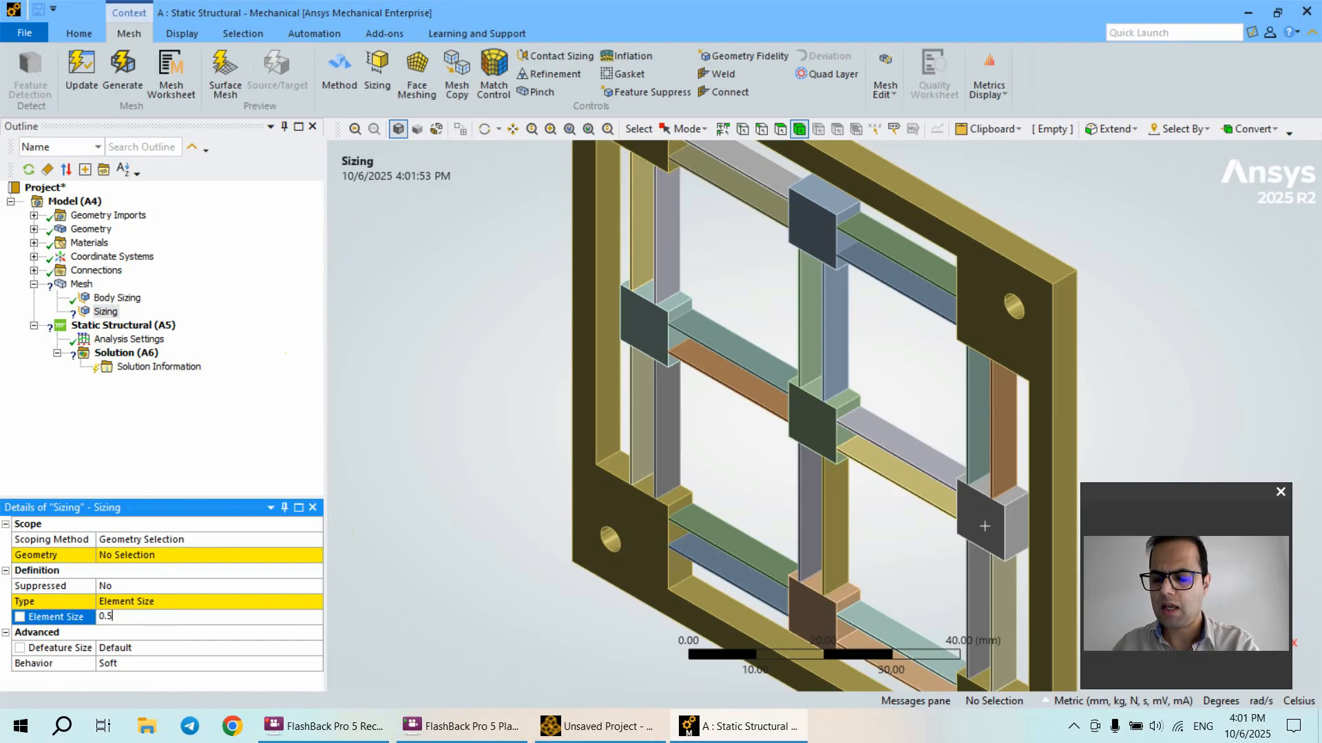
key("Return")
Step: Scope the 0.5 mm sizing to all thin flexure beams by picking one beam and selecting every body of the same size
left_click(168, 557)
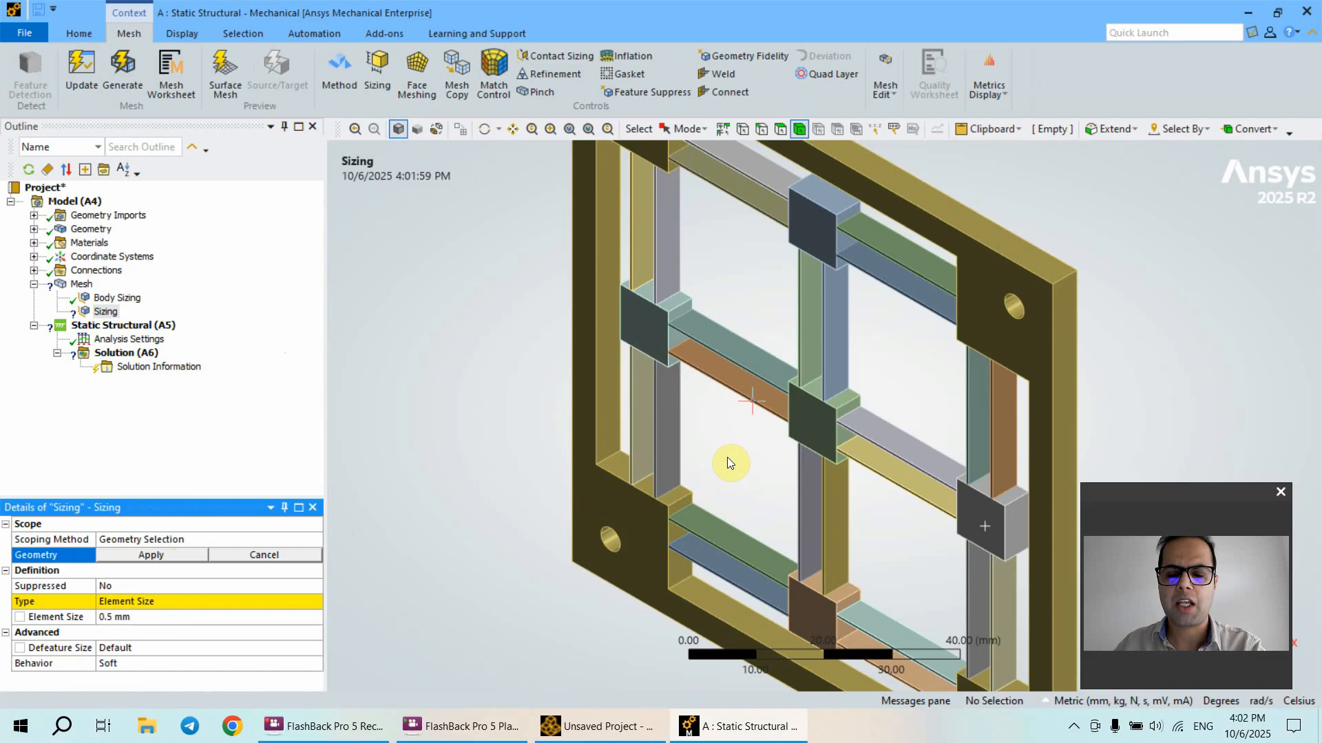
left_click(716, 340)
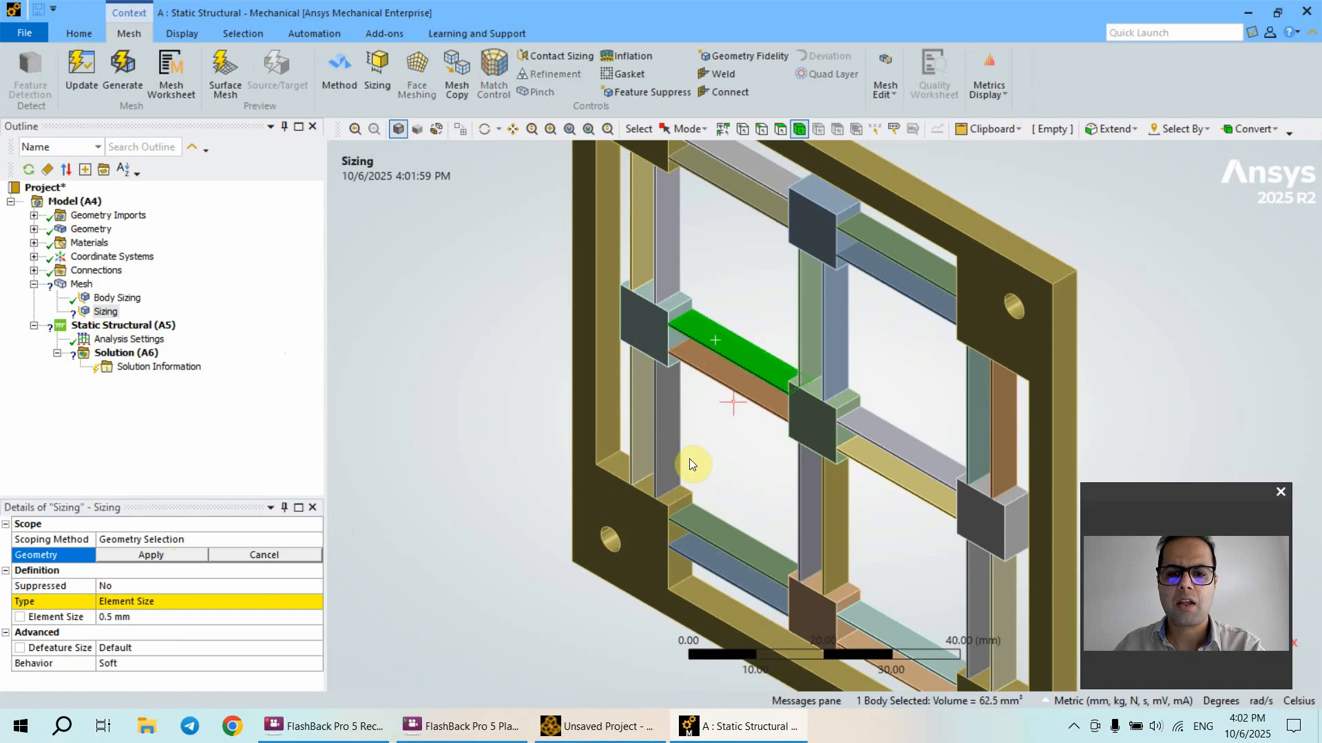
left_click(1181, 129)
mouse_move(1184, 186)
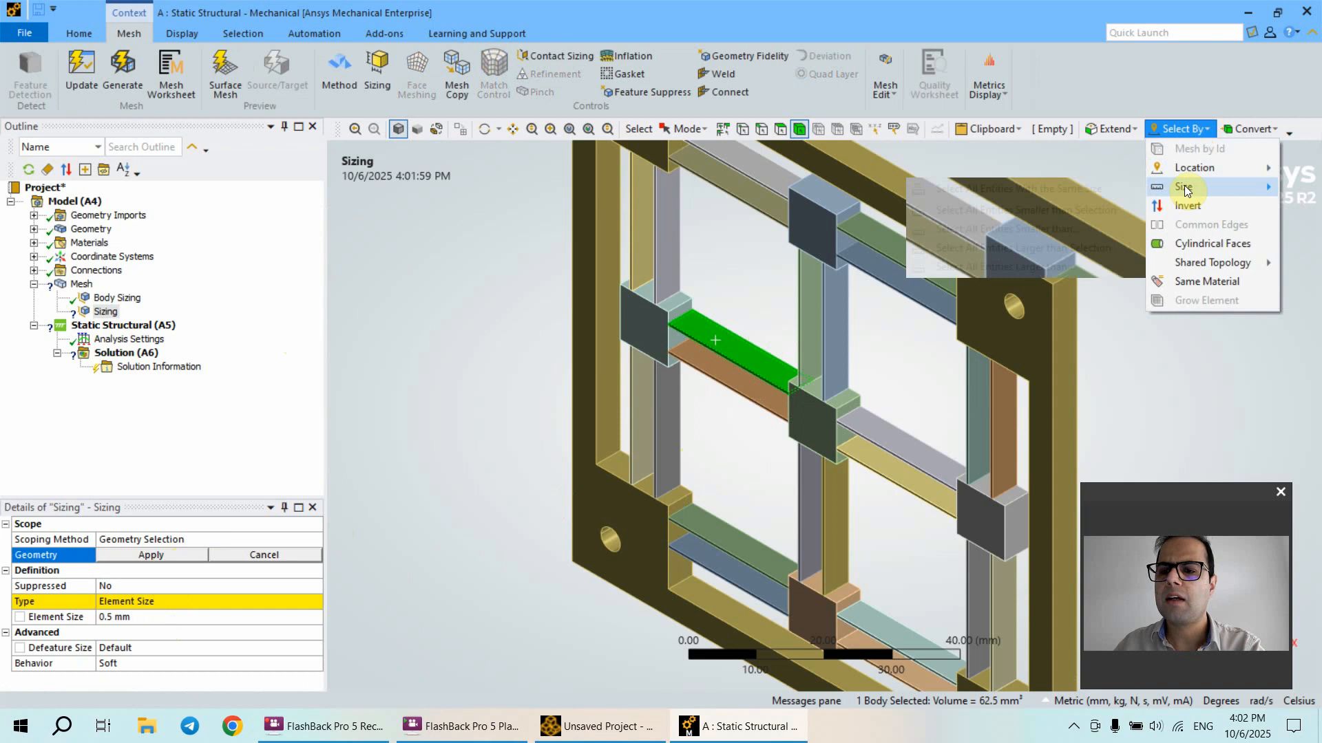
left_click(1037, 188)
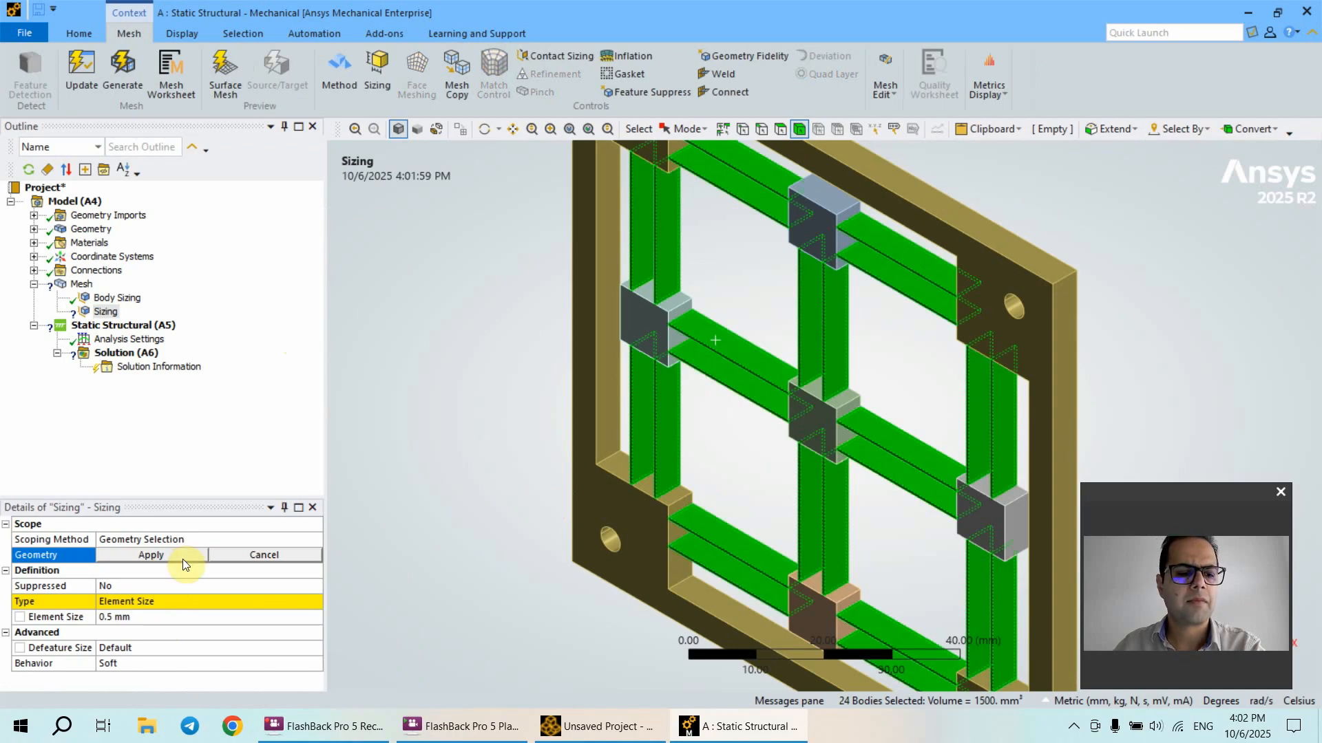
left_click(154, 556)
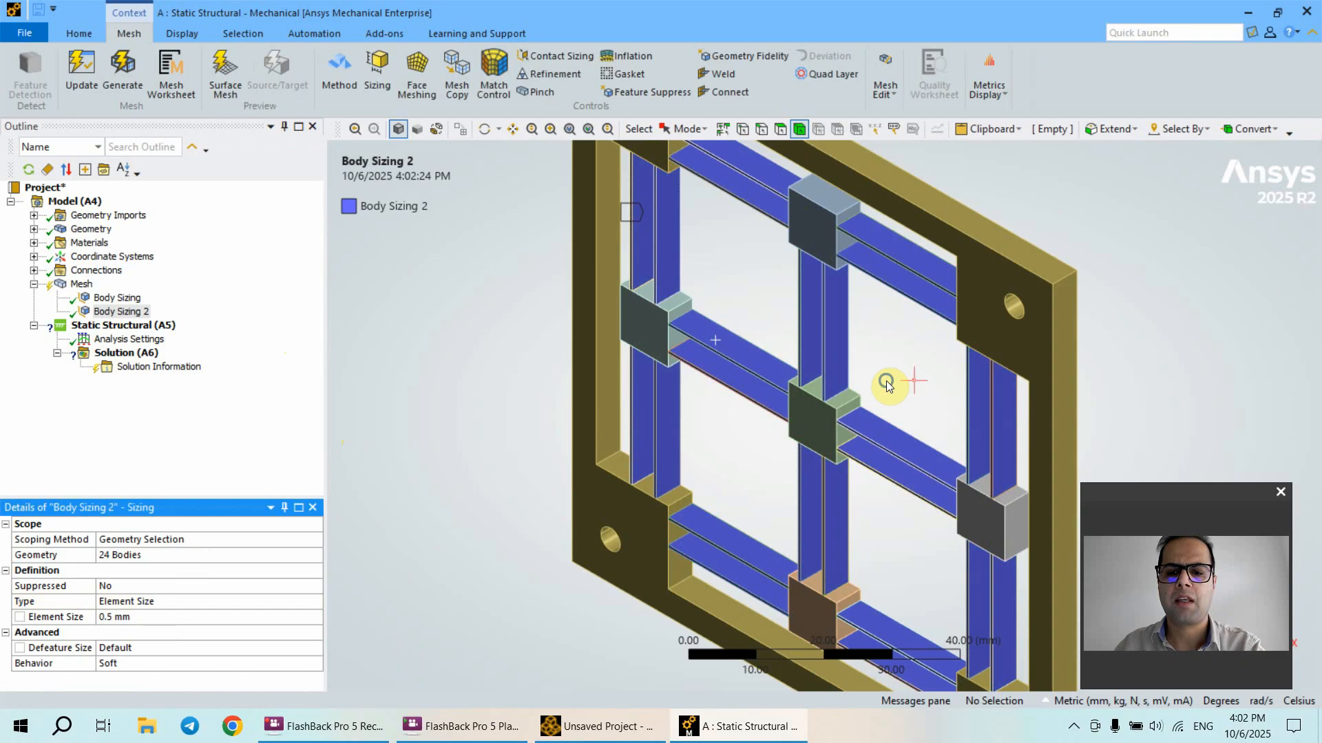
Step: Hide the central square block to expose the ends of the thin beams that meet it
right_click_drag(886, 382, 771, 484)
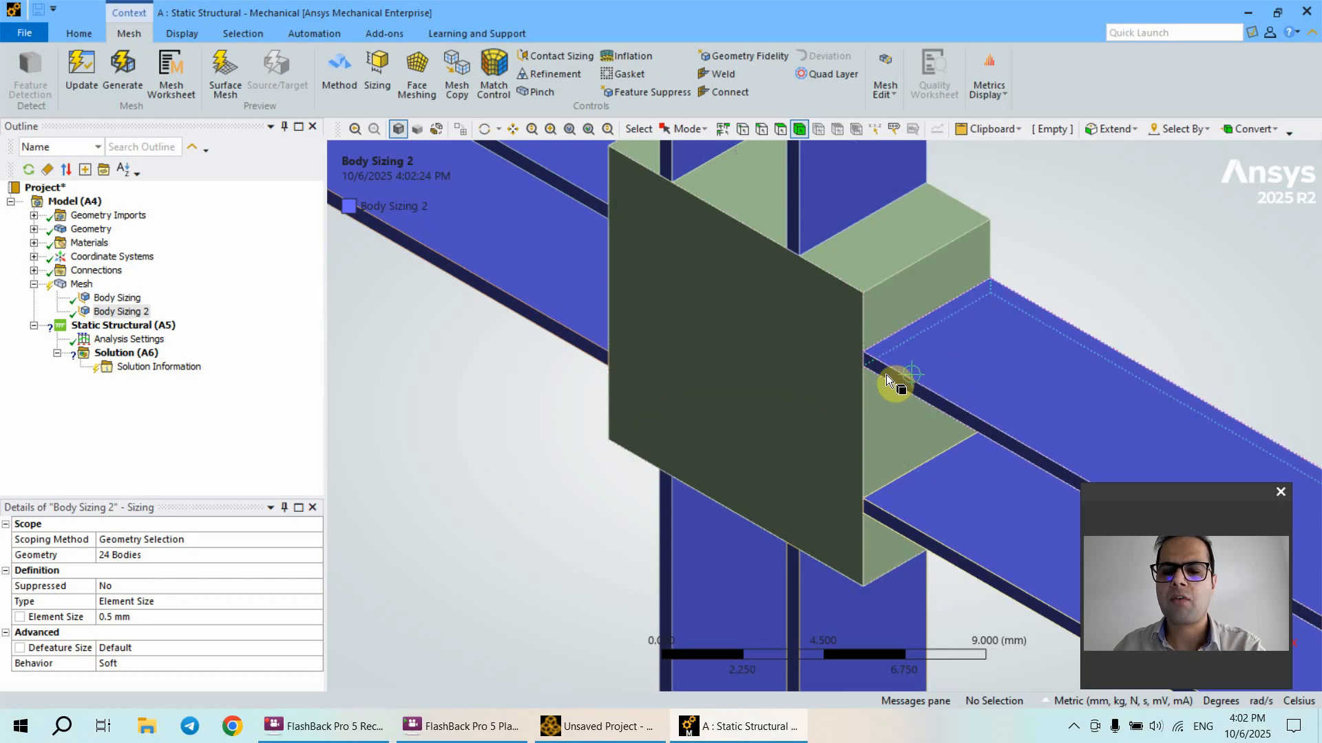
scroll(886, 375, "down", 2)
scroll(874, 378, "up", 4)
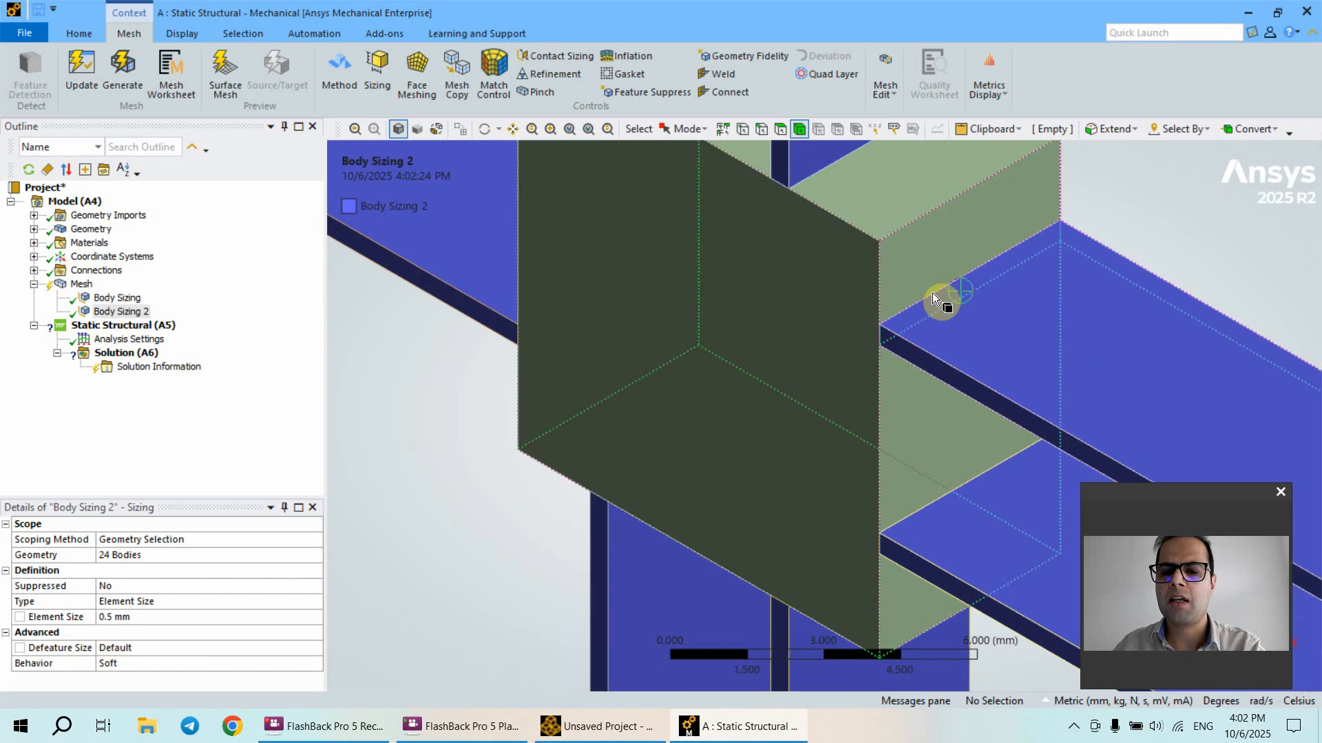
scroll(918, 317, "up", 2)
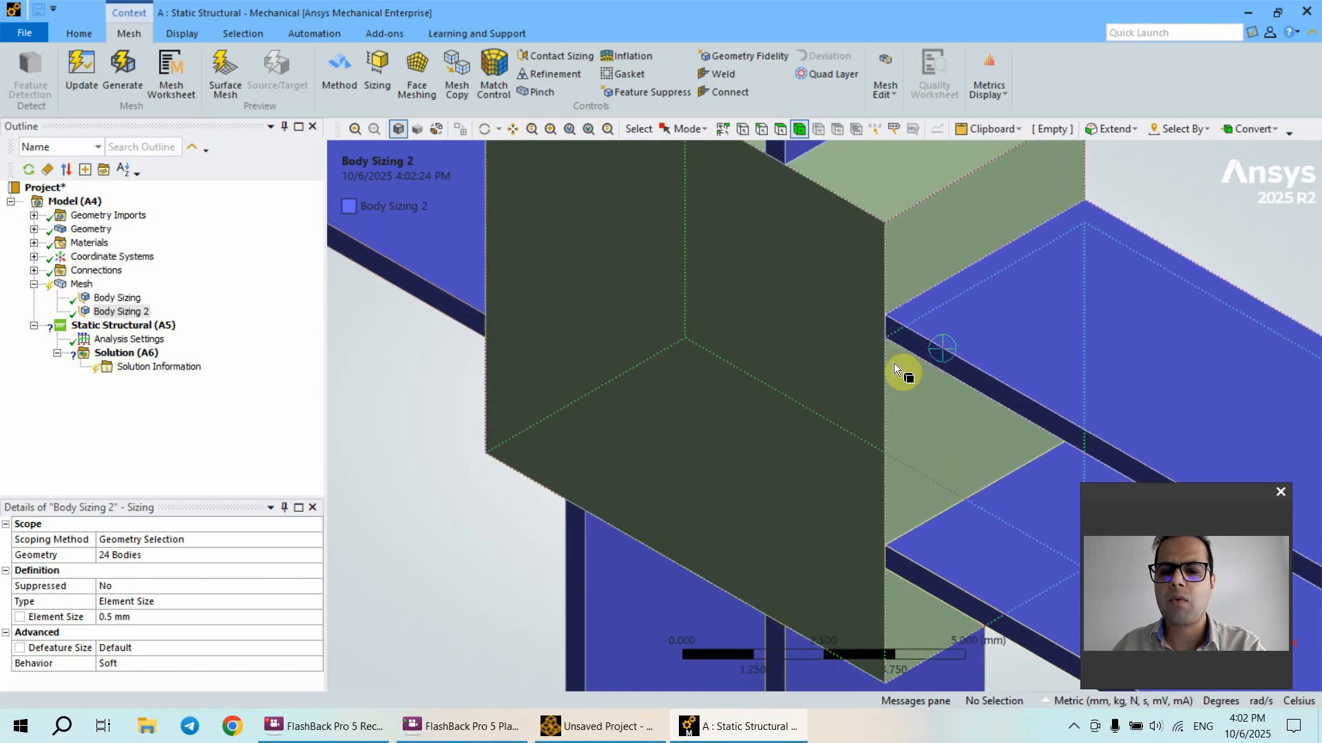
left_click(762, 334)
right_click(798, 332)
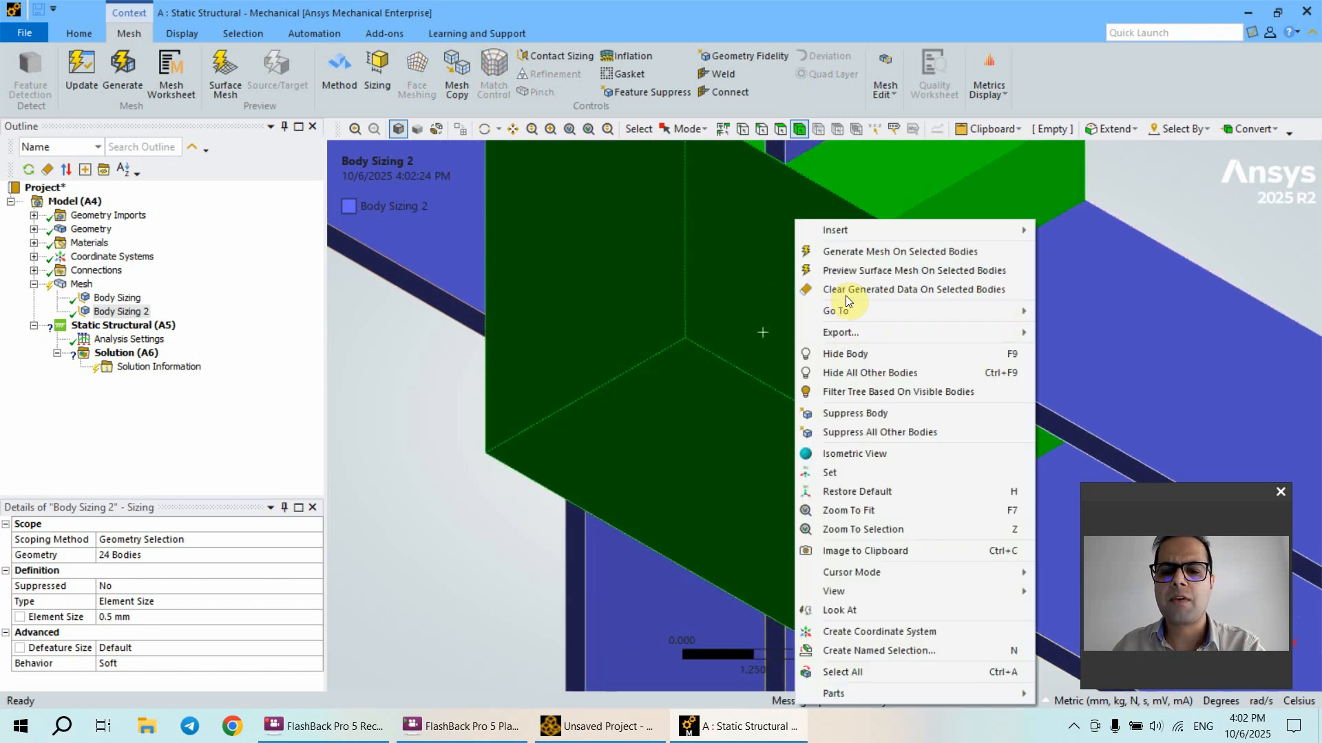
left_click(845, 354)
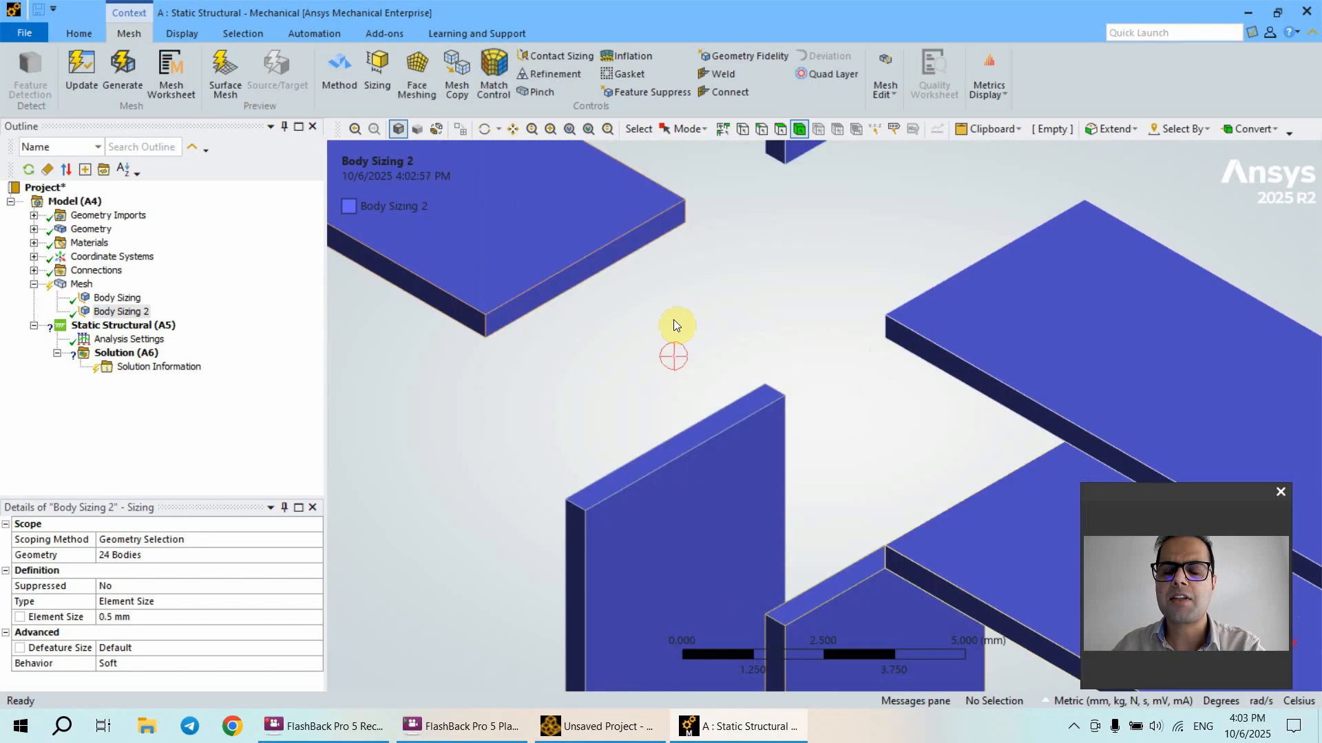
Step: Insert a third mesh sizing scoped to the beams' short thickness edges by picking one and selecting all edges of the same size
right_click(81, 286)
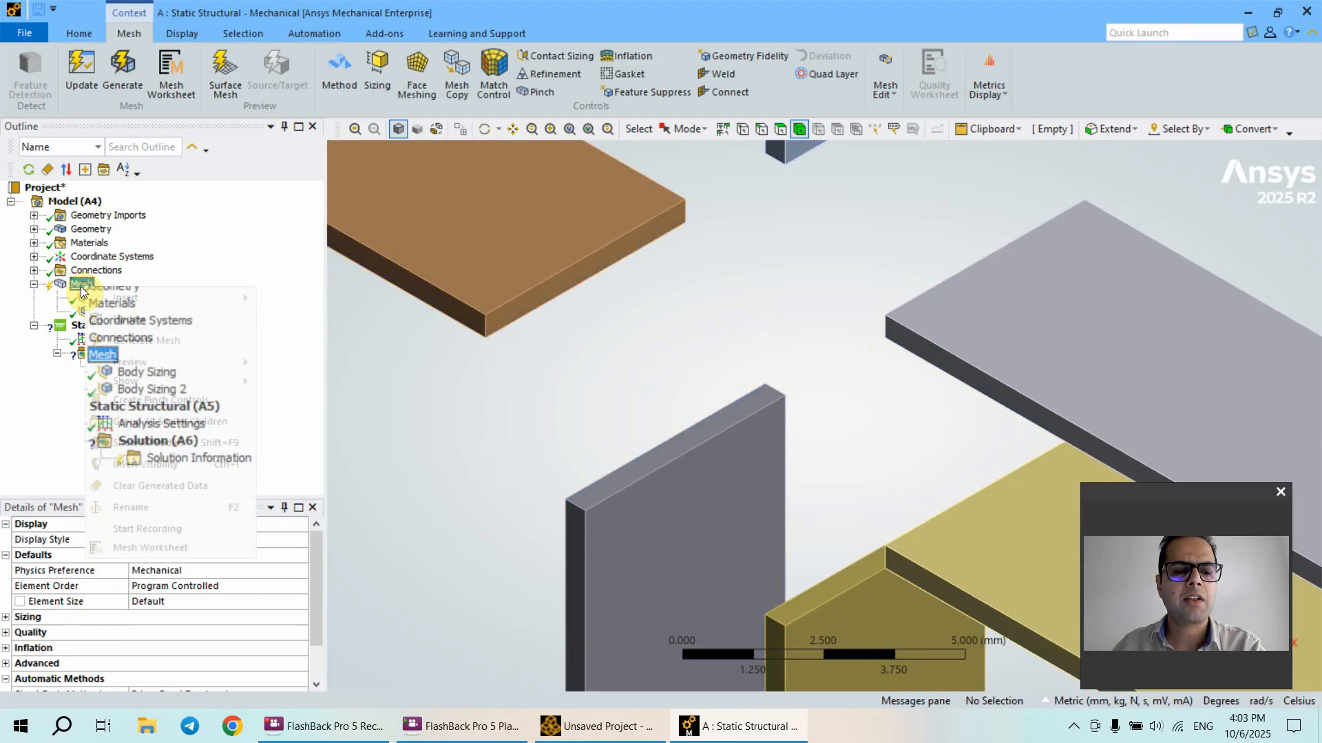
mouse_move(161, 295)
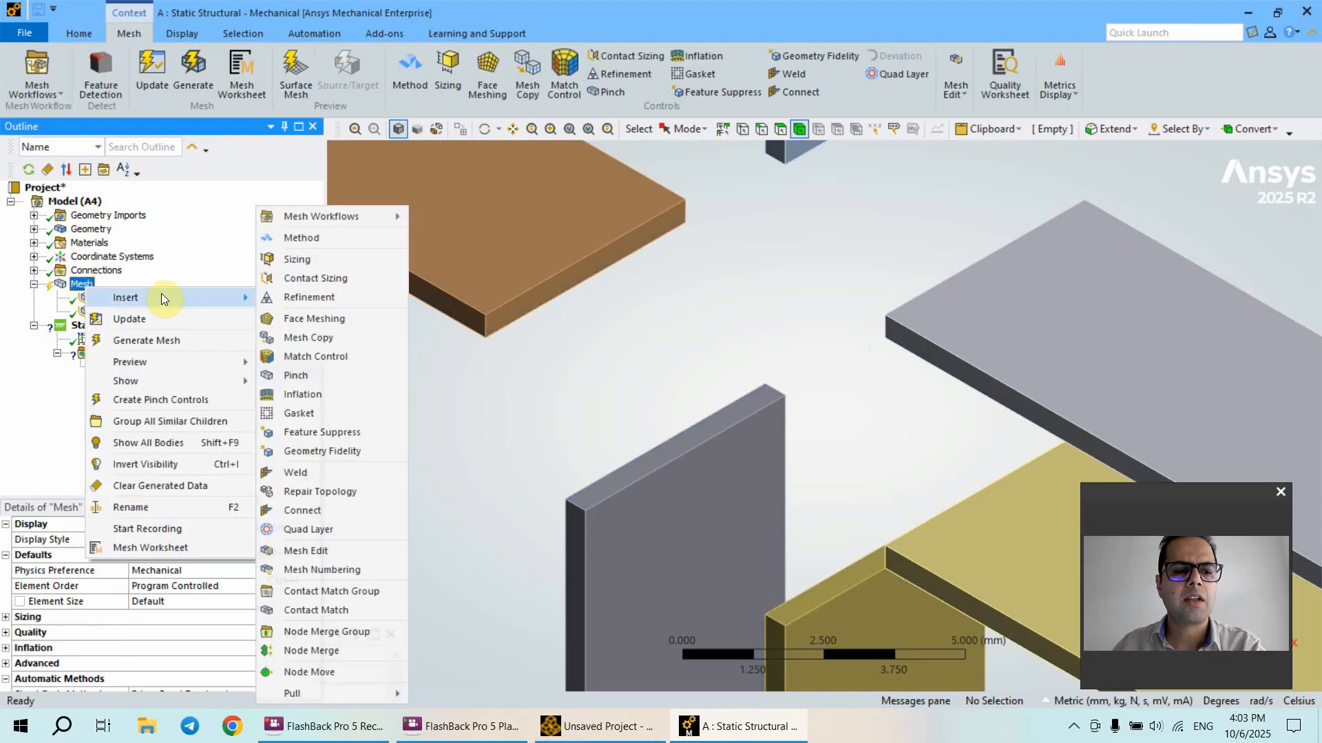
left_click(322, 258)
scroll(879, 295, "up", 3)
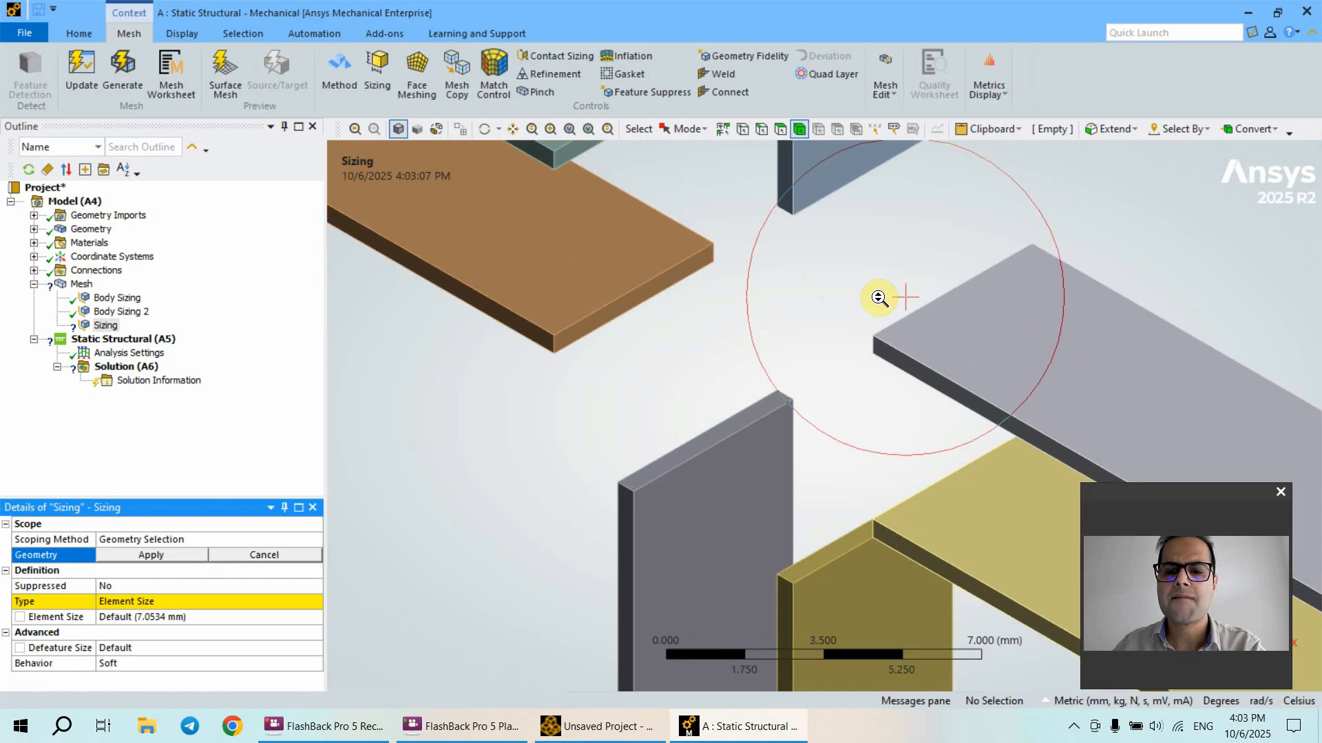
scroll(926, 276, "up", 2)
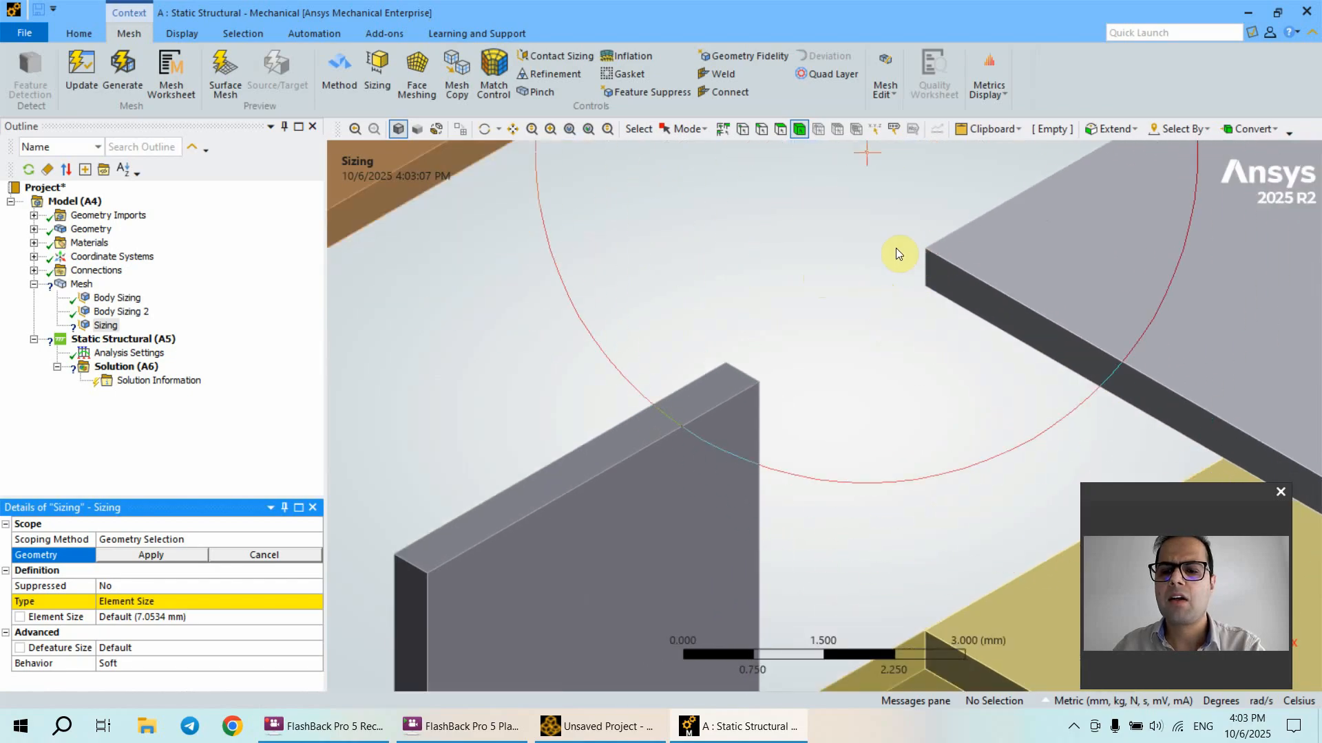
left_click(767, 130)
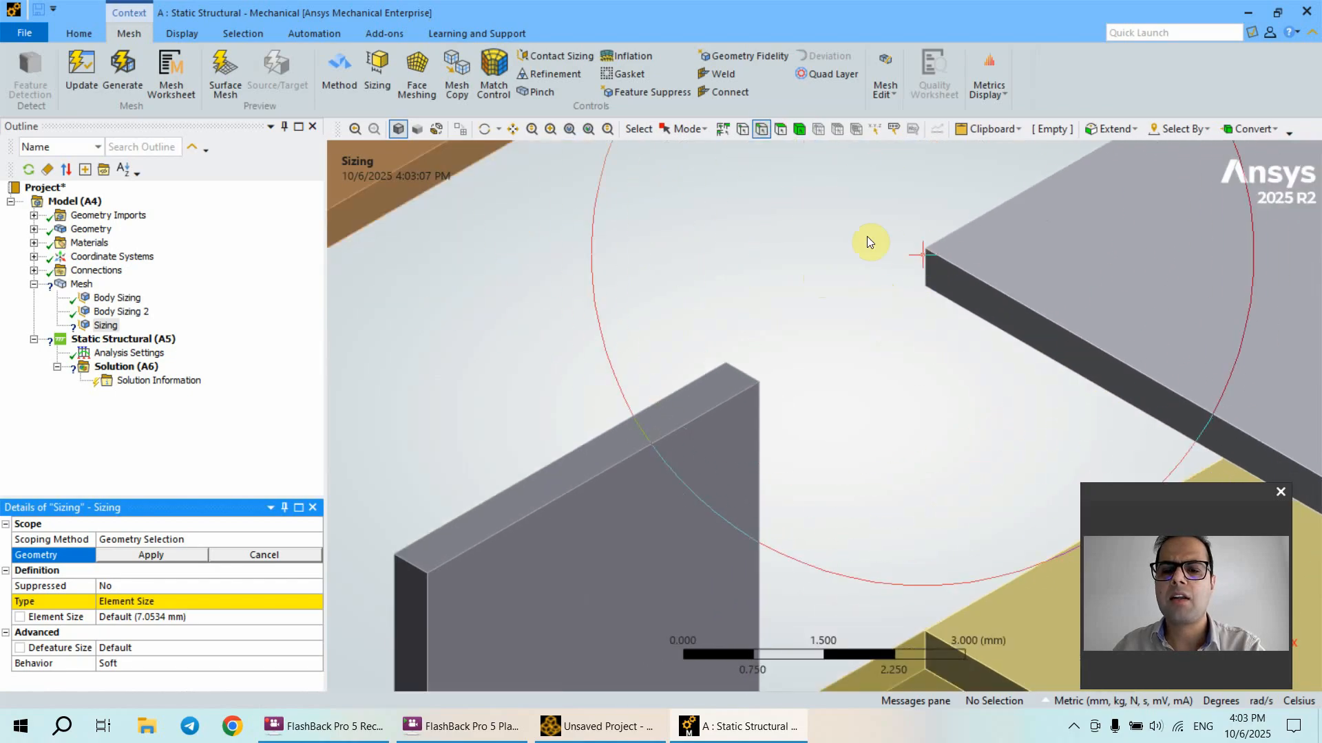
left_click(923, 269)
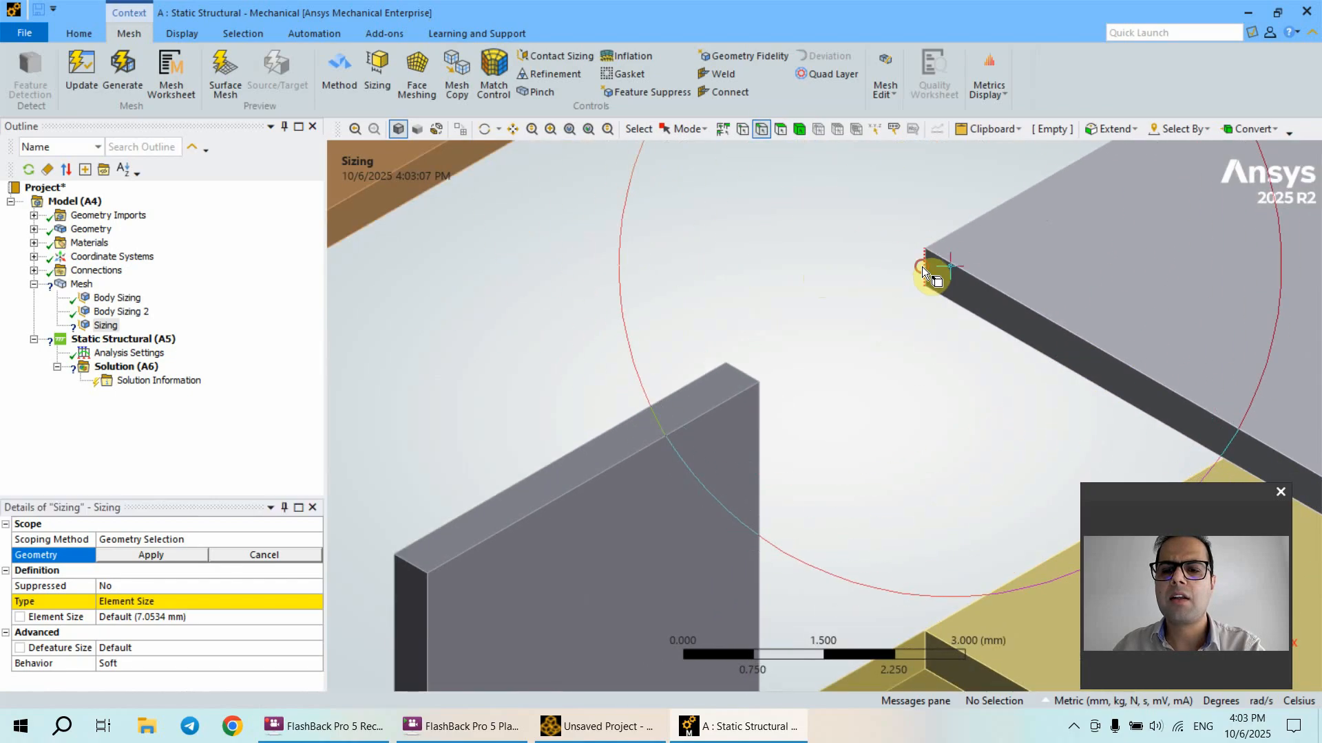
left_click(1179, 129)
mouse_move(1187, 189)
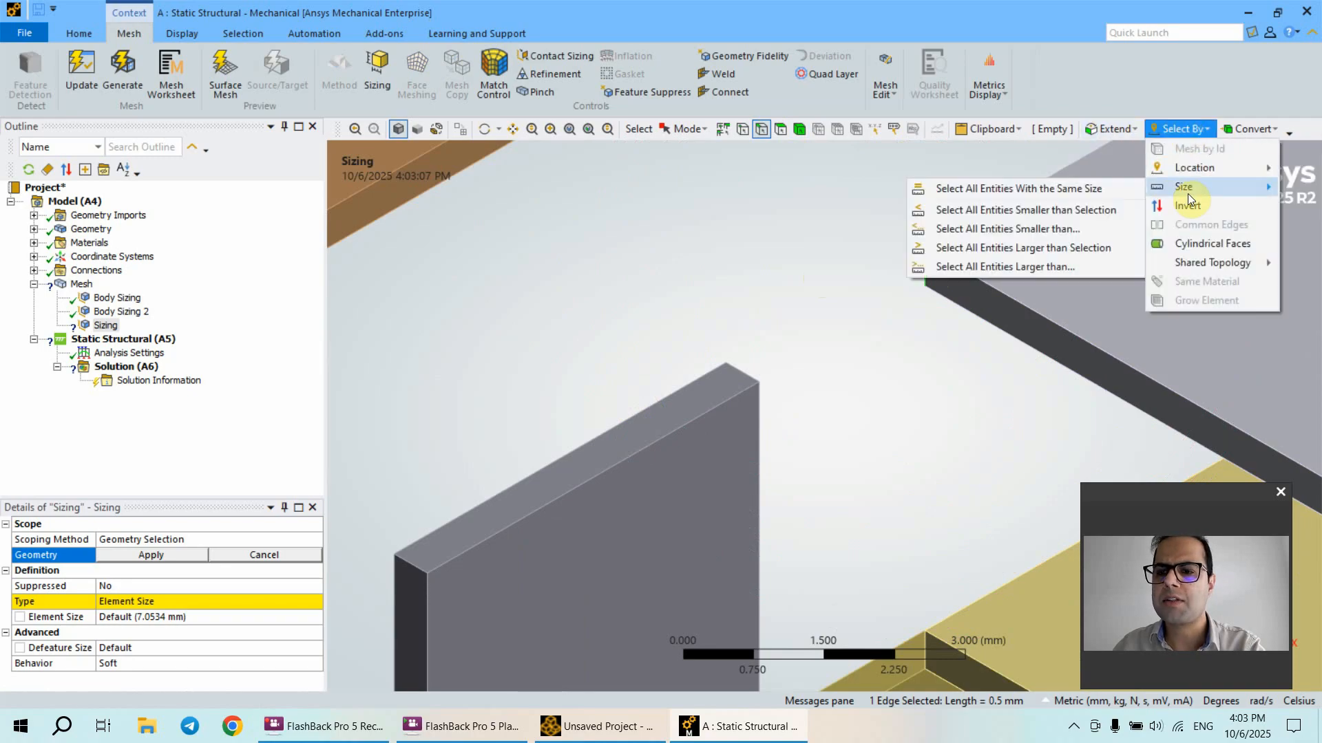
left_click(1100, 192)
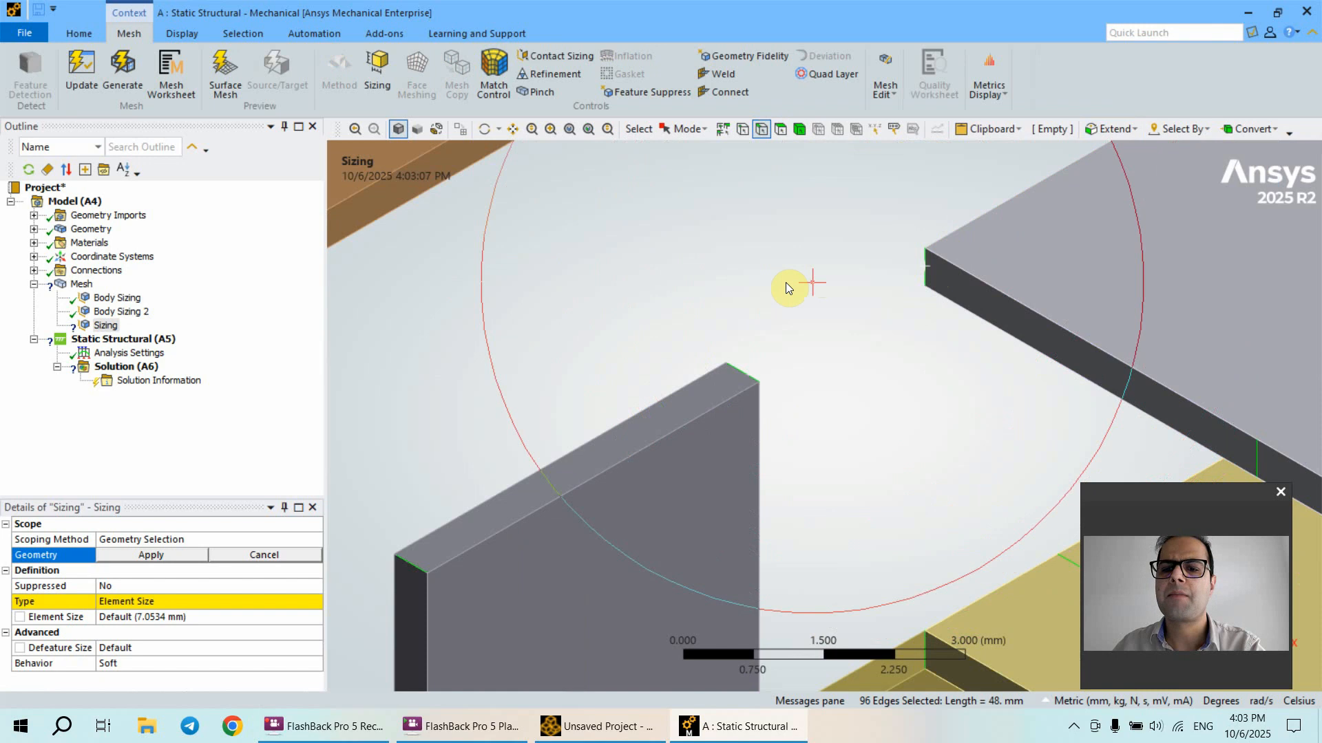
left_click(190, 555)
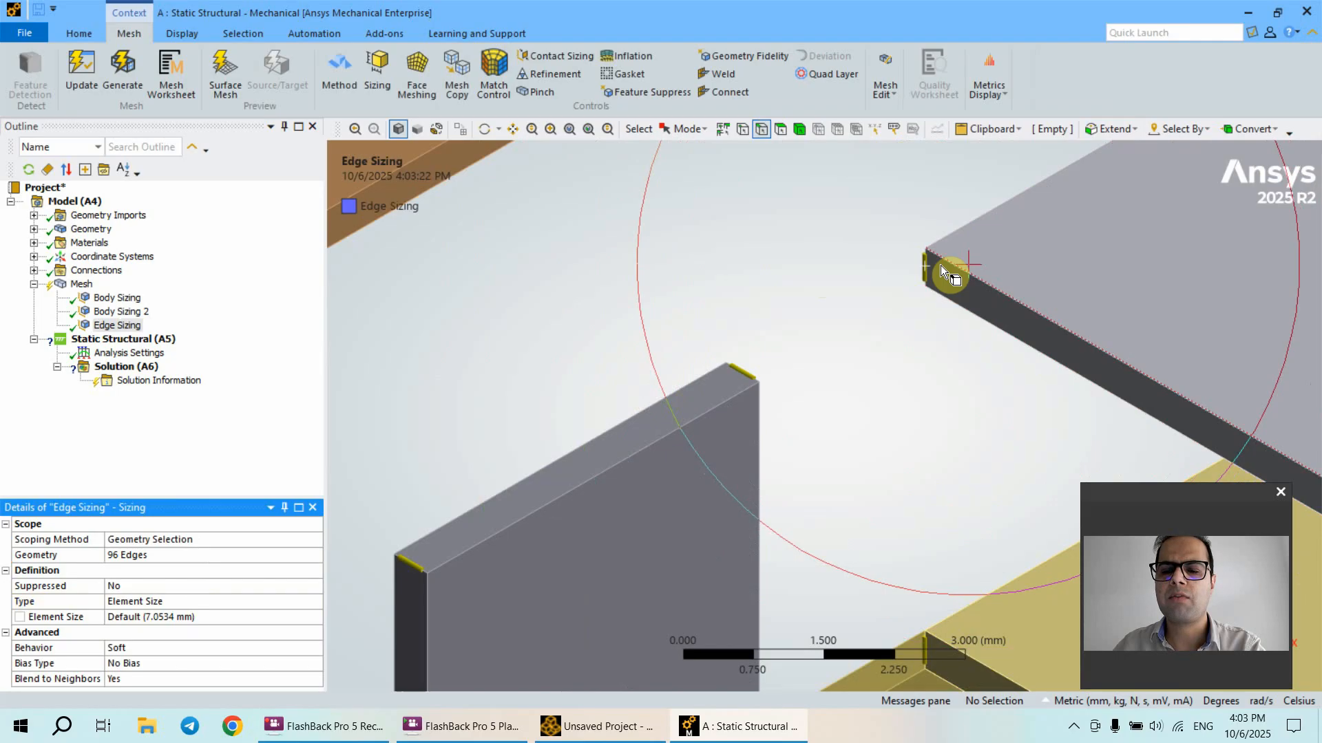
Step: Set the element size of the beam edge sizing to 0.125 mm
left_click(163, 617)
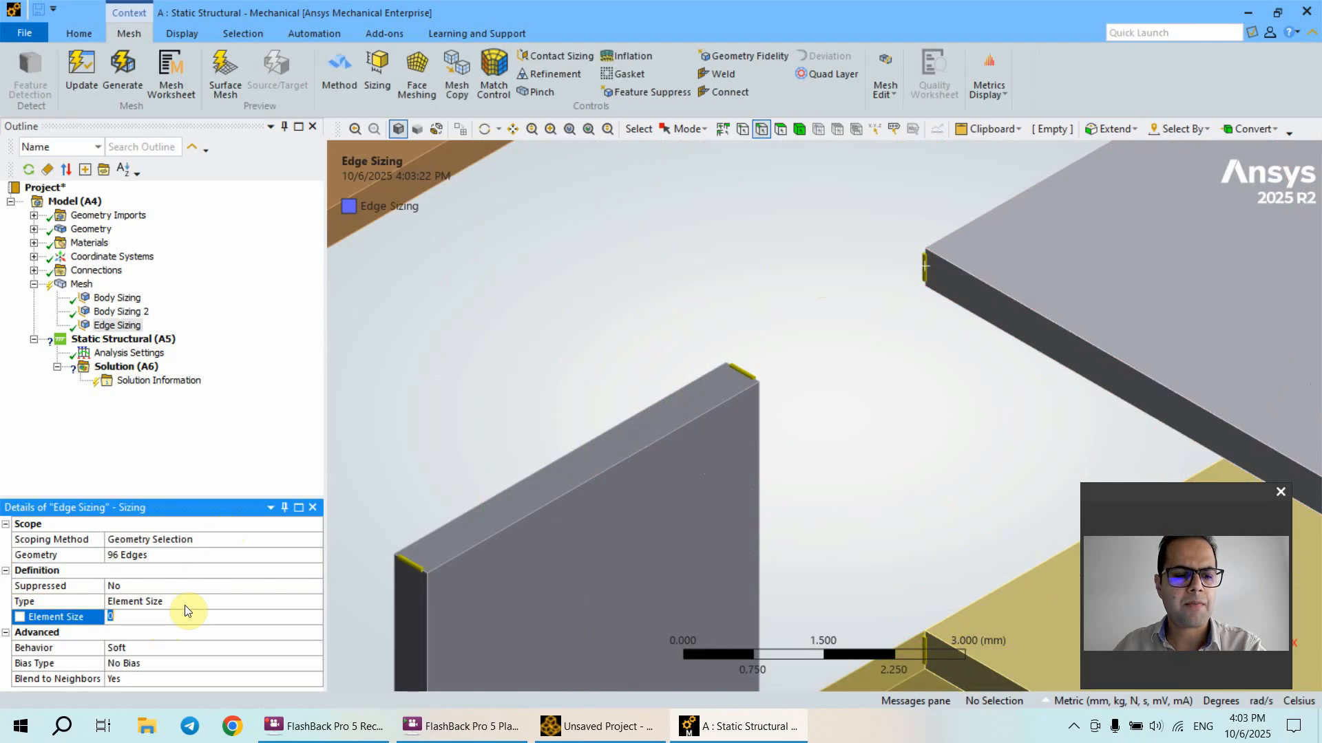
type("0.125")
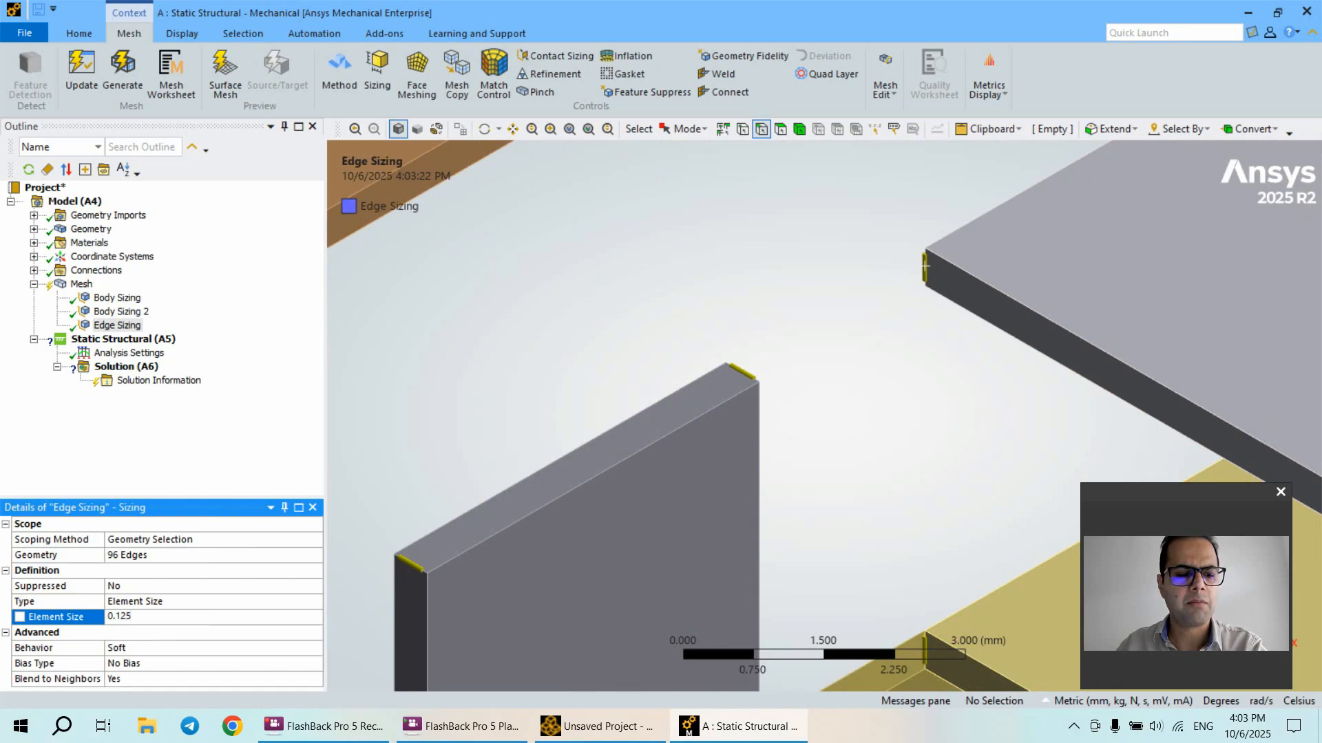
left_click(232, 535)
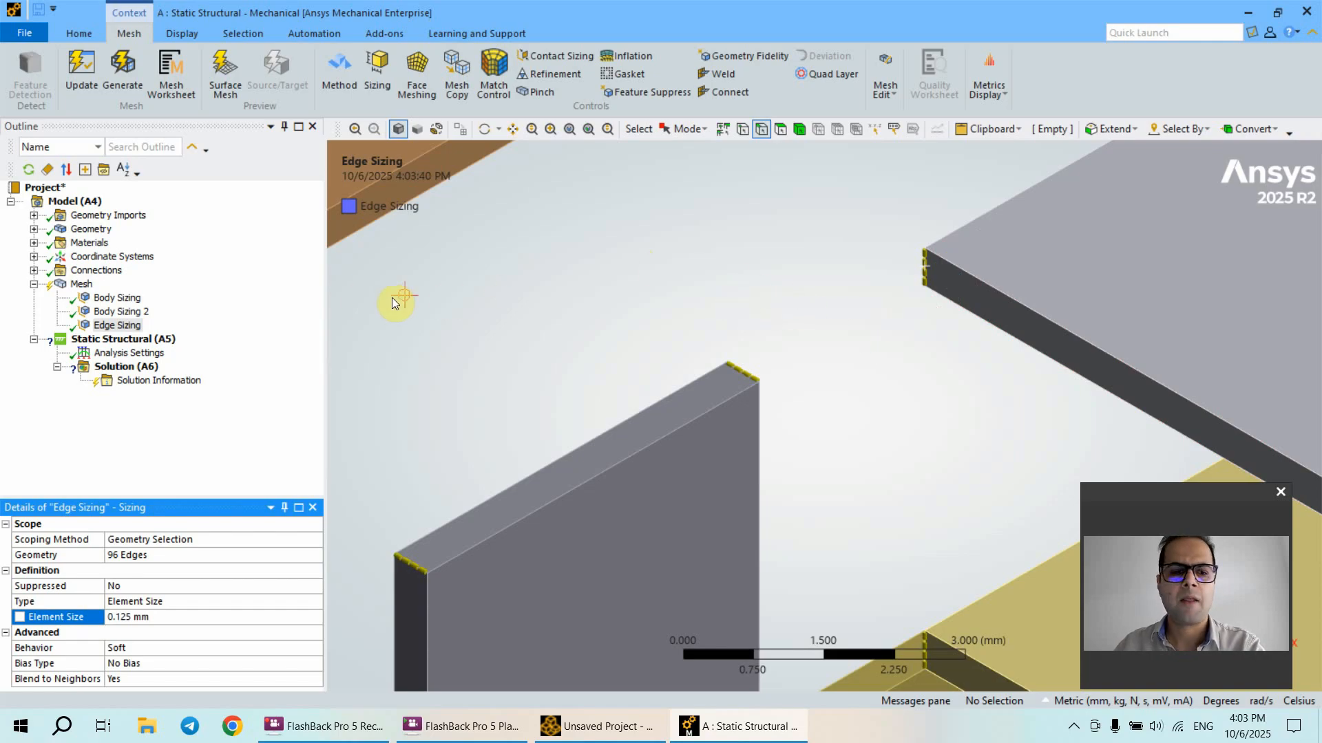
Step: Show all bodies of the geometry again, including the hidden central block
scroll(413, 306, "down", 5)
scroll(421, 307, "down", 3)
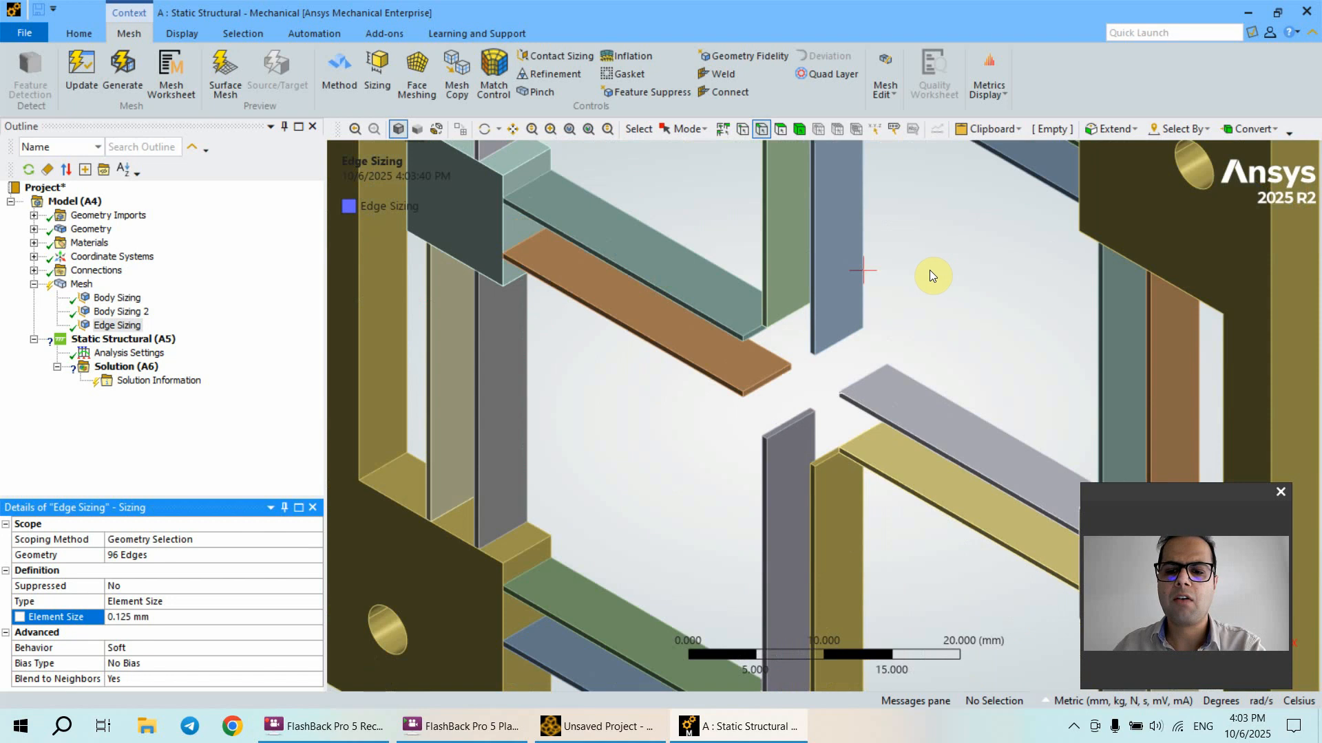
scroll(724, 284, "down", 2)
scroll(722, 285, "down", 1)
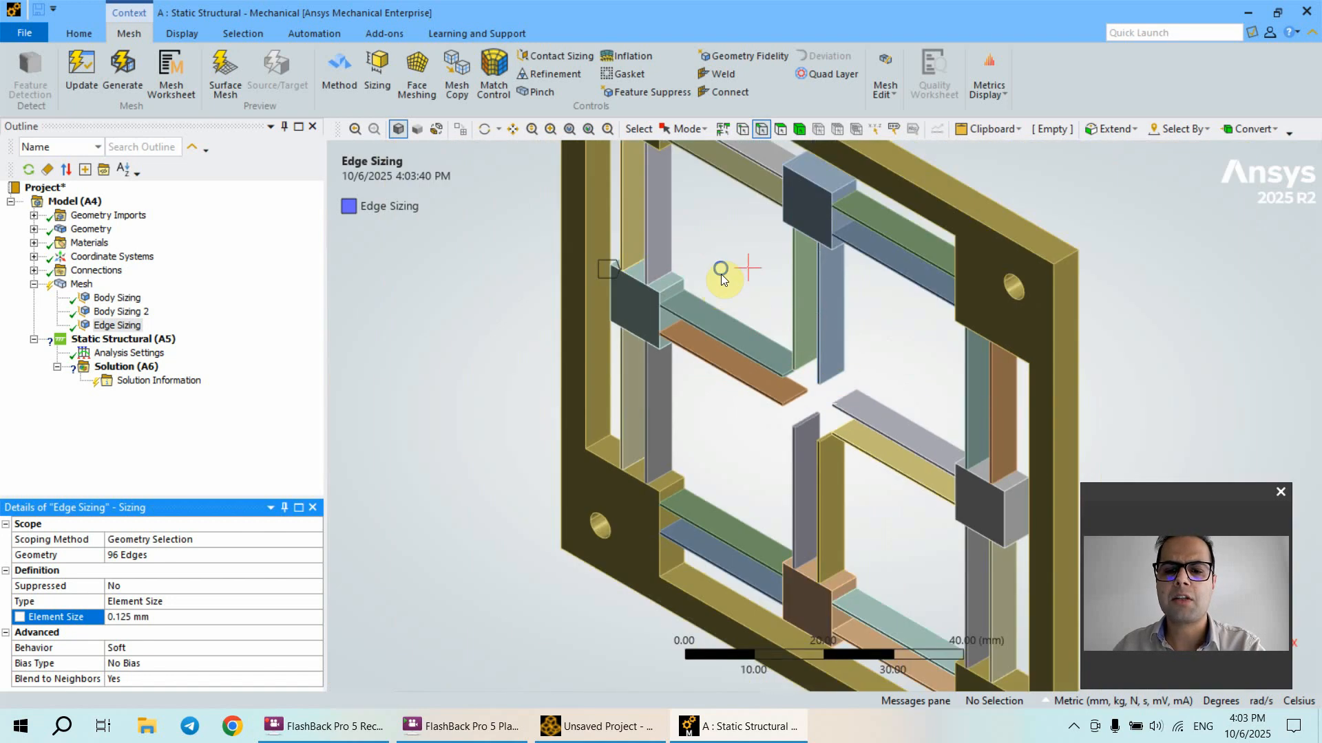
left_click(79, 230)
right_click(78, 231)
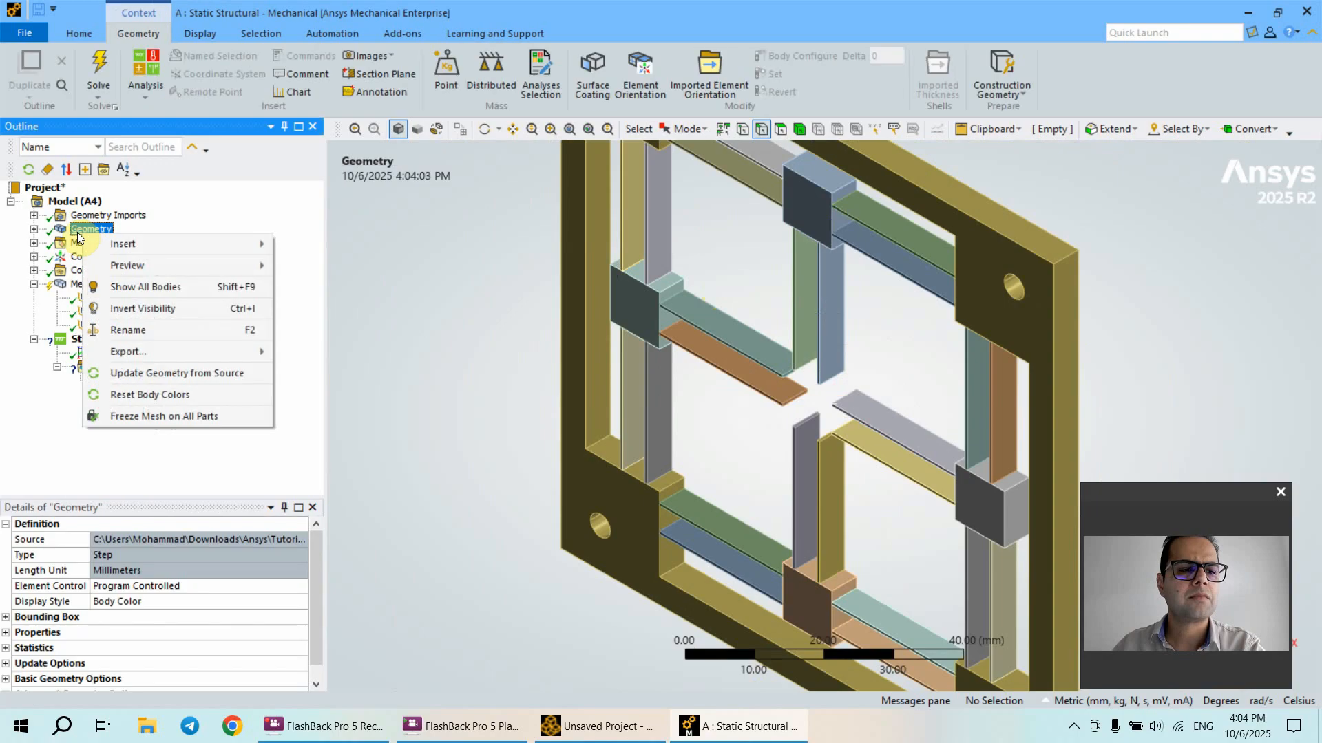
left_click(143, 285)
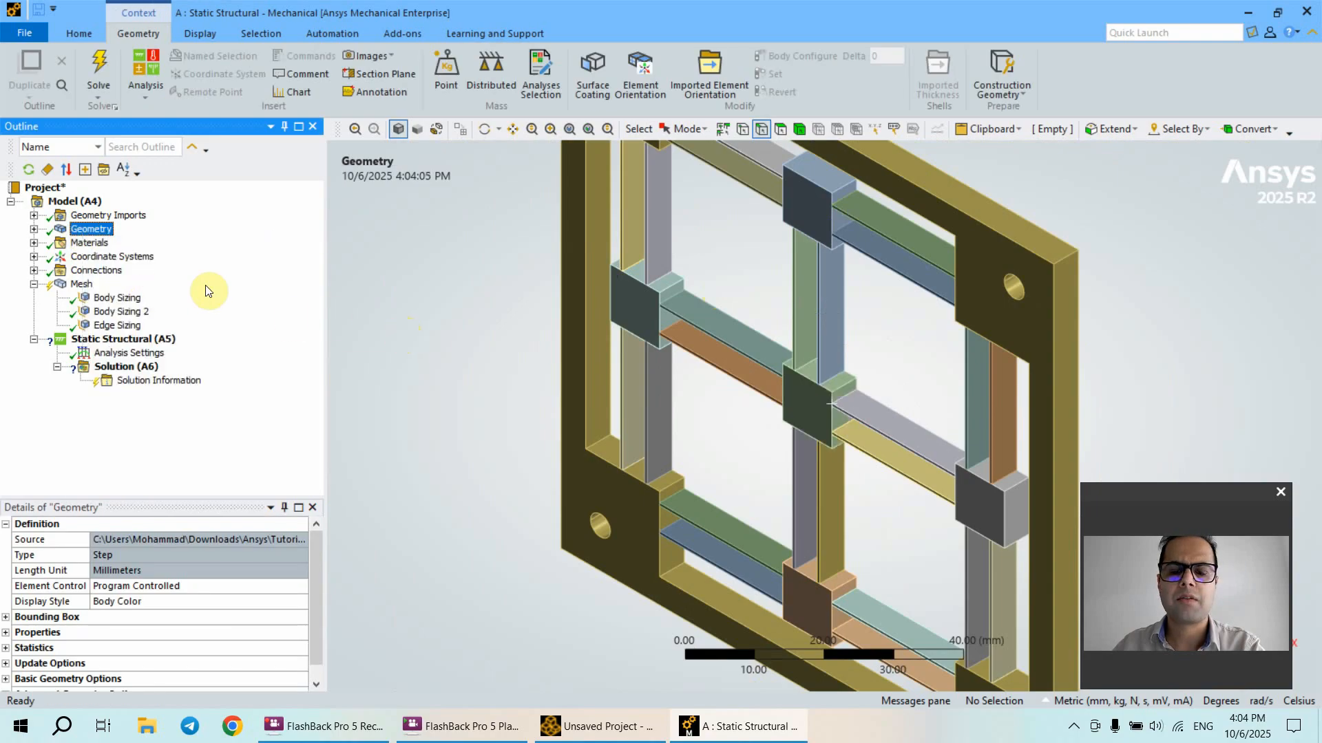
Step: Insert a mesh method and select all thin beams by picking one and selecting every body of the same size
left_click(81, 284)
right_click(81, 285)
mouse_move(201, 302)
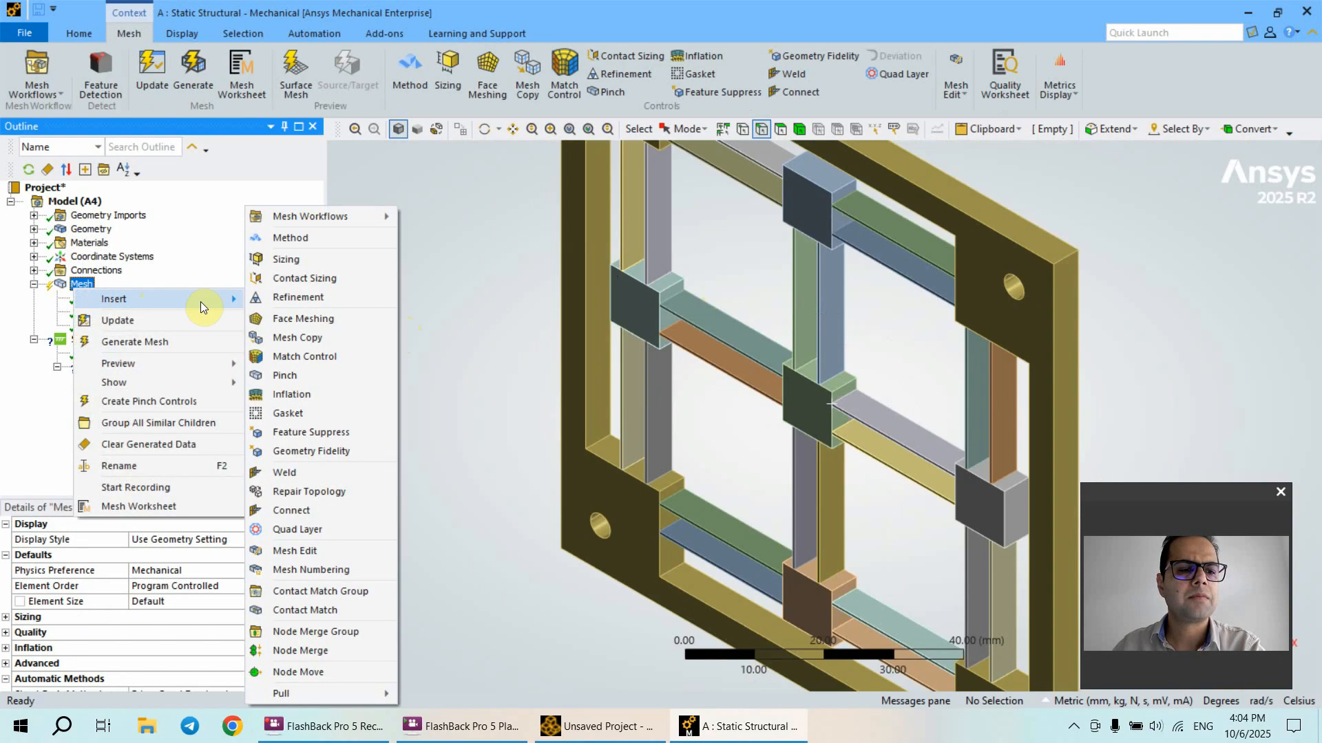
left_click(307, 238)
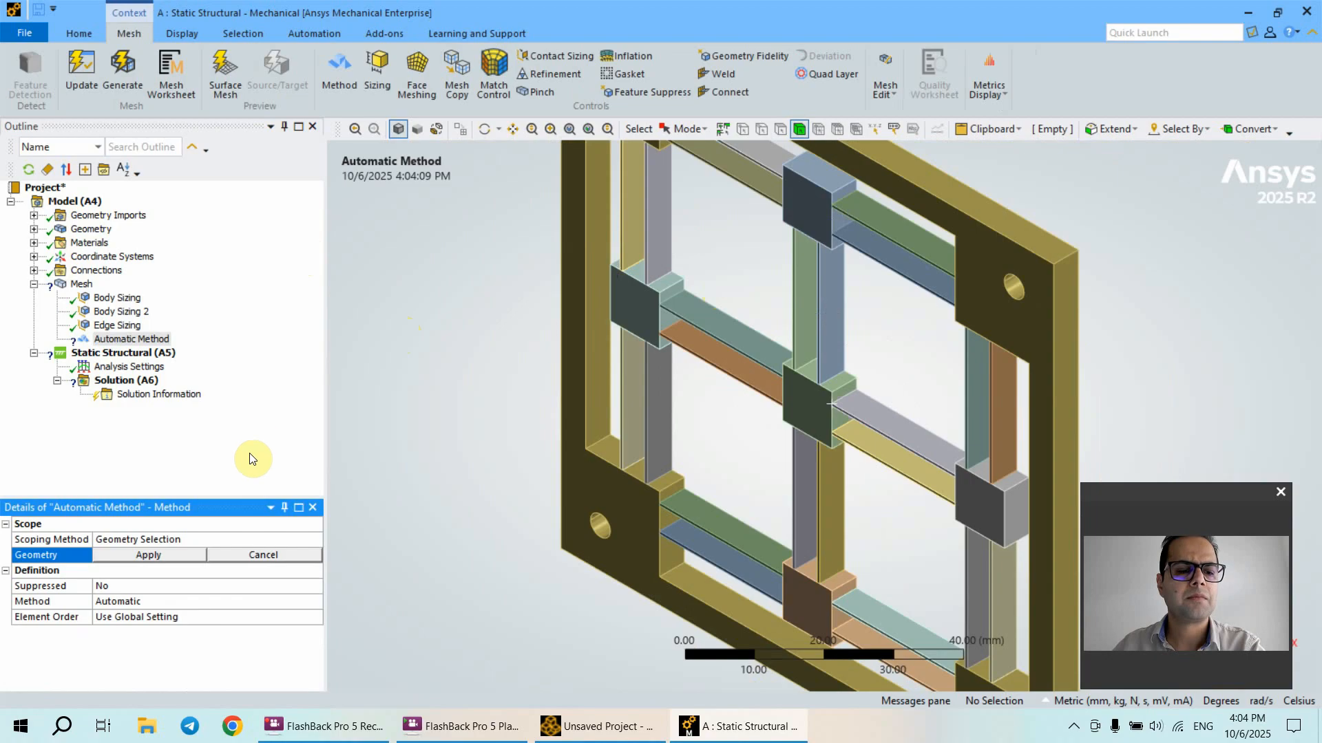
left_click(663, 224)
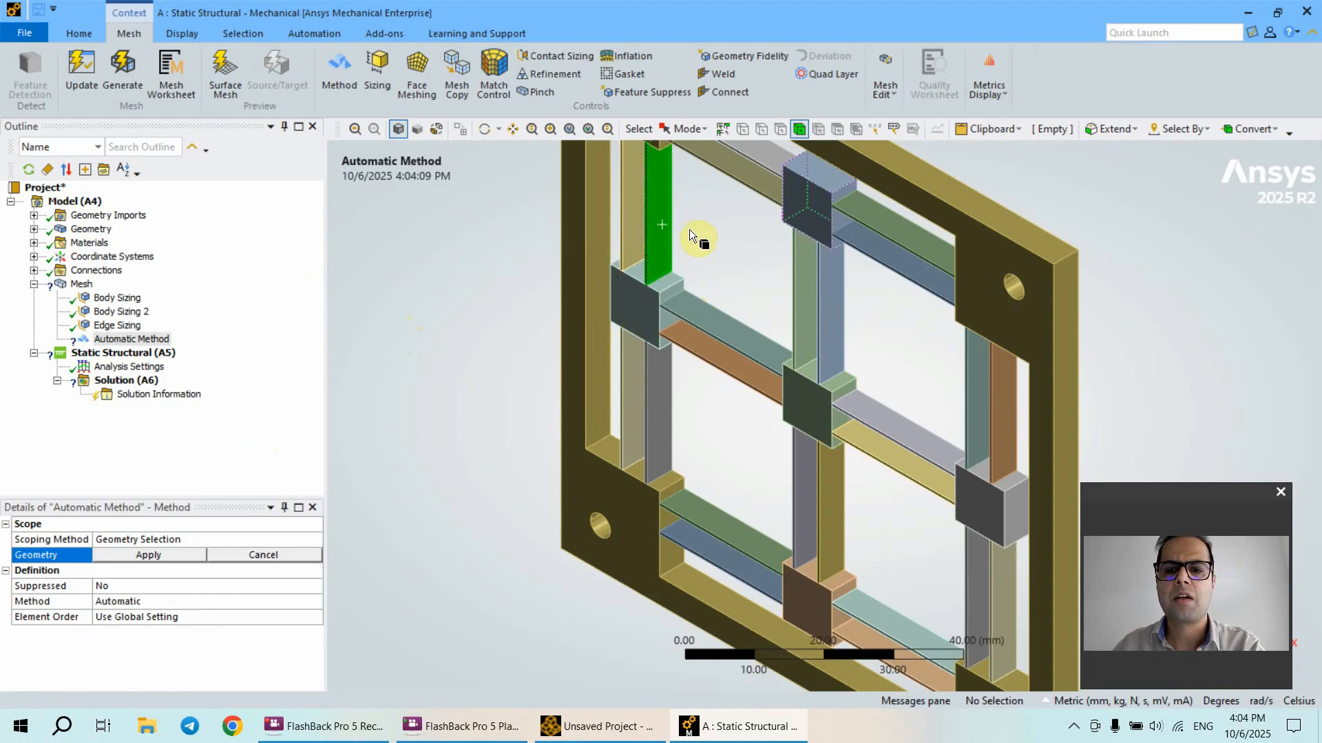
left_click(1199, 127)
mouse_move(1167, 187)
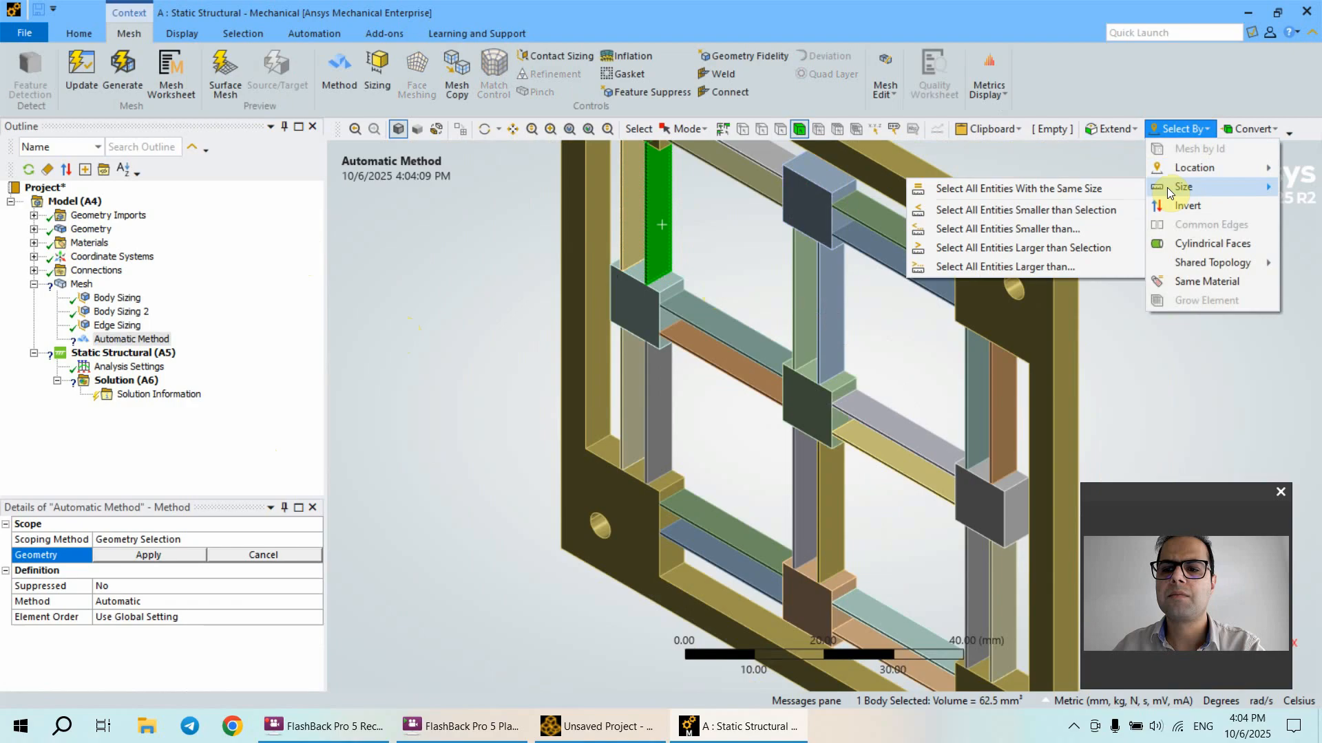
left_click(1101, 188)
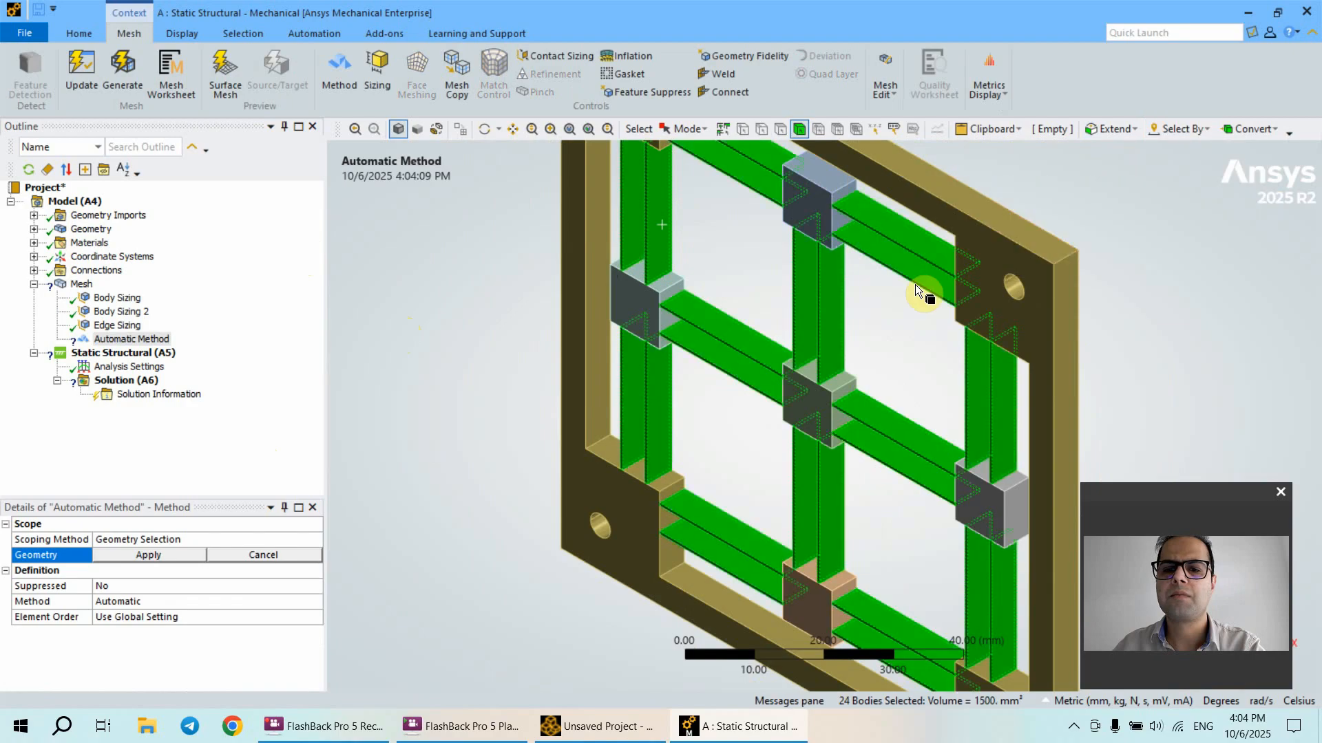
Step: Add the five square connecting blocks to the beam selection and apply it as the mesh method's geometry
left_click(824, 203, "ctrl")
left_click(820, 399, "ctrl")
left_click(638, 304, "ctrl")
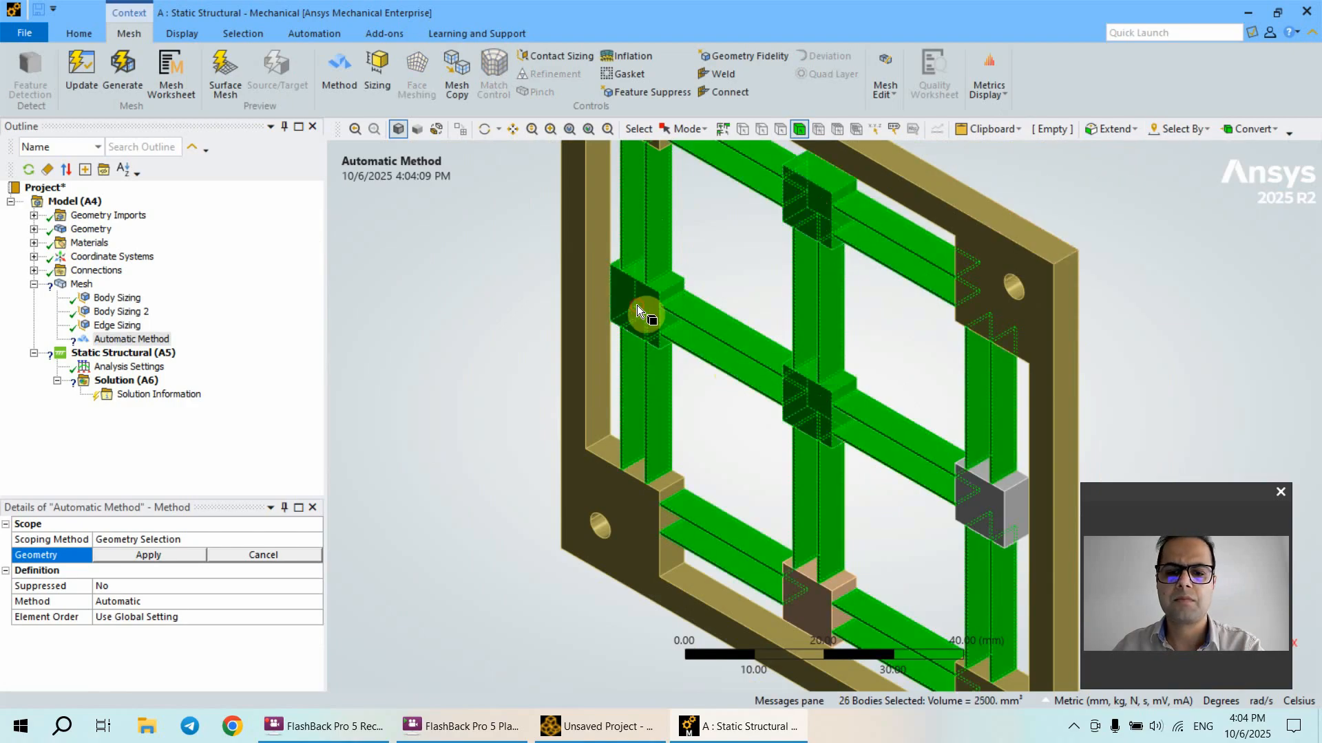
left_click(981, 498, "ctrl")
left_click(807, 608, "ctrl")
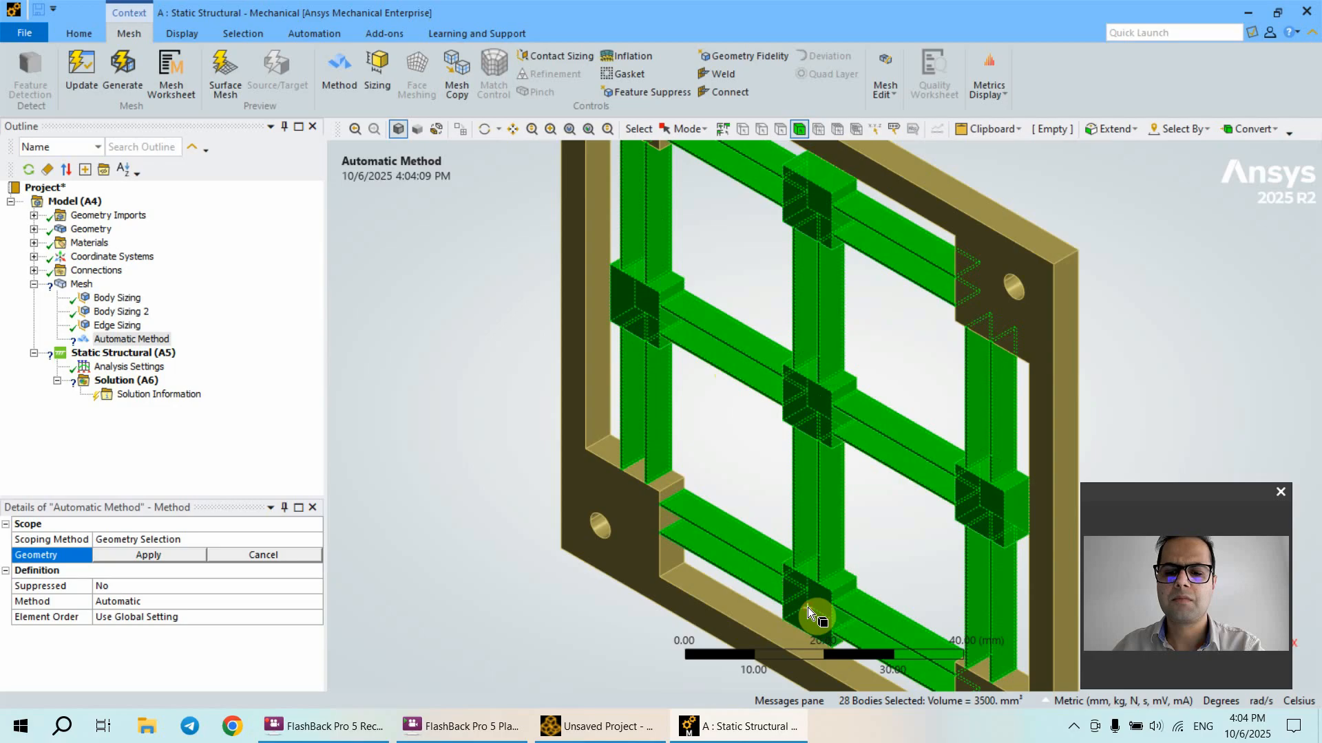
left_click(787, 547, "ctrl")
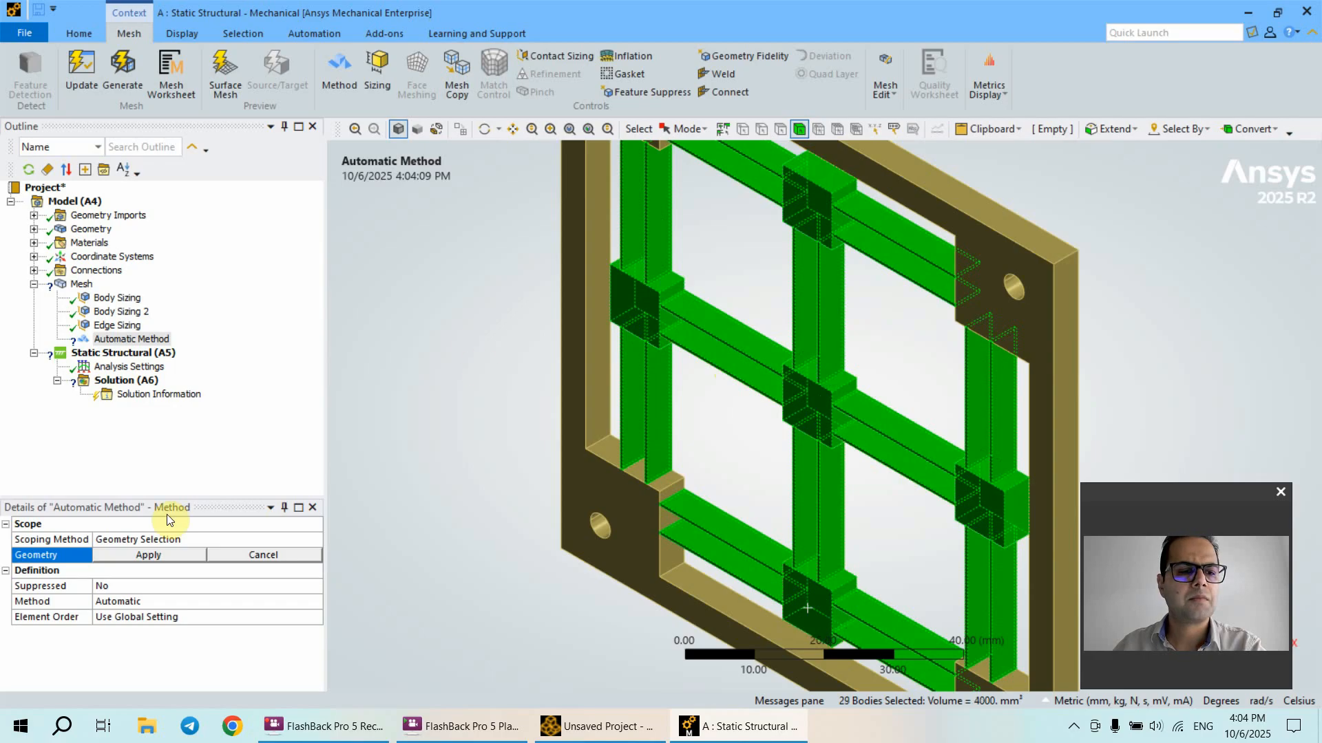
left_click(176, 555)
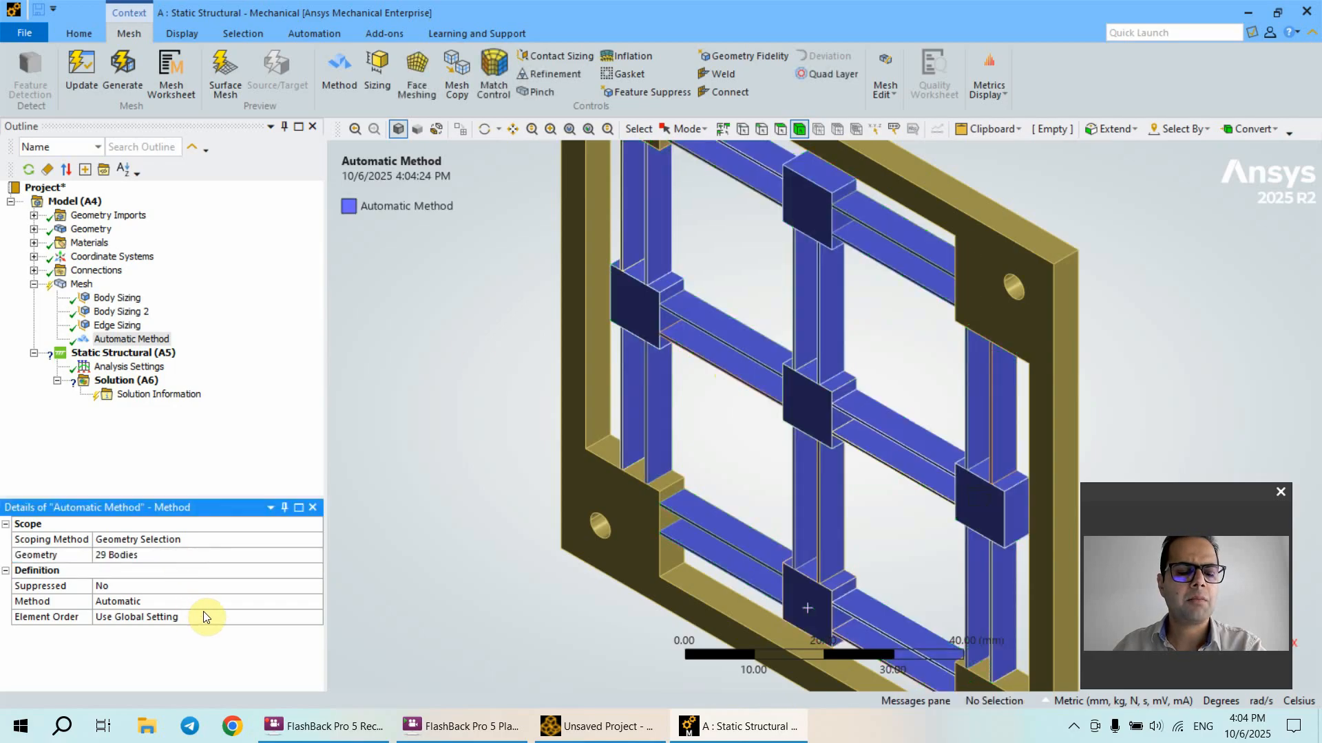
Step: Change the mesh method for the beams and blocks to Sweep
left_click(209, 602)
left_click(317, 602)
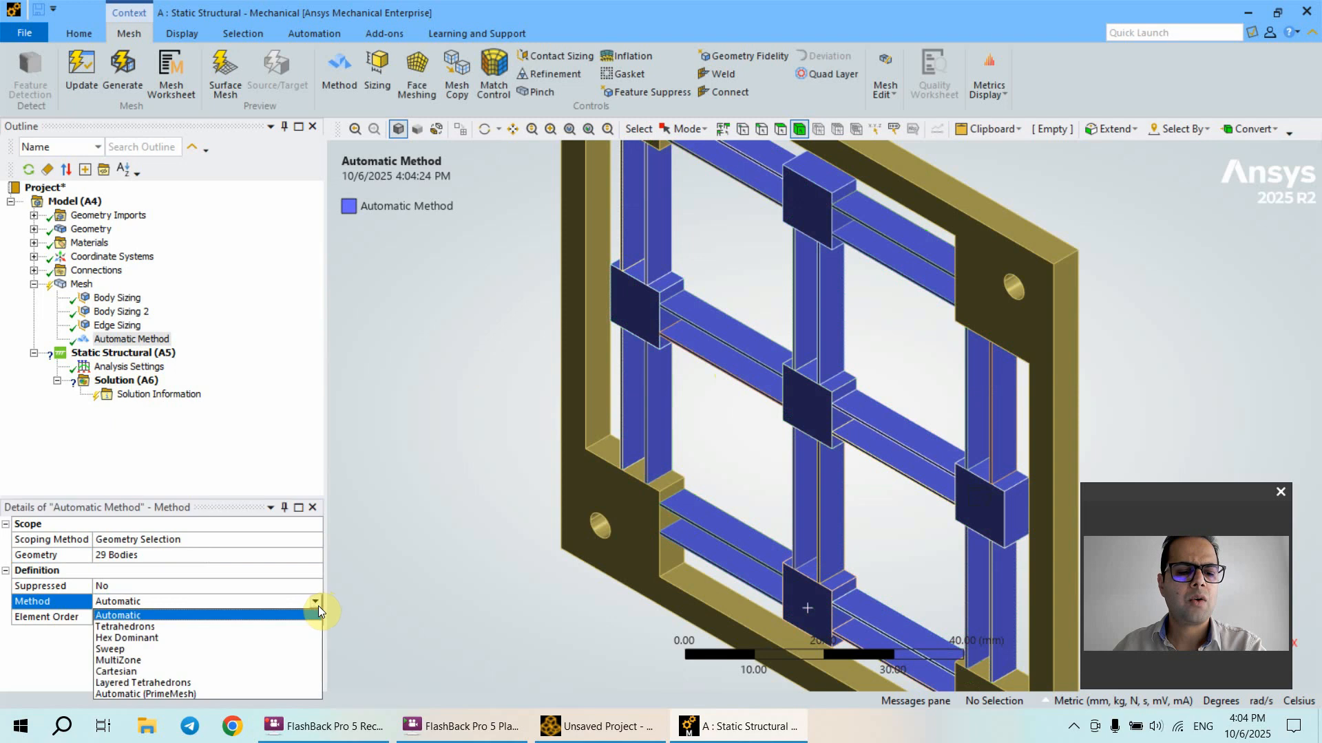
left_click(146, 651)
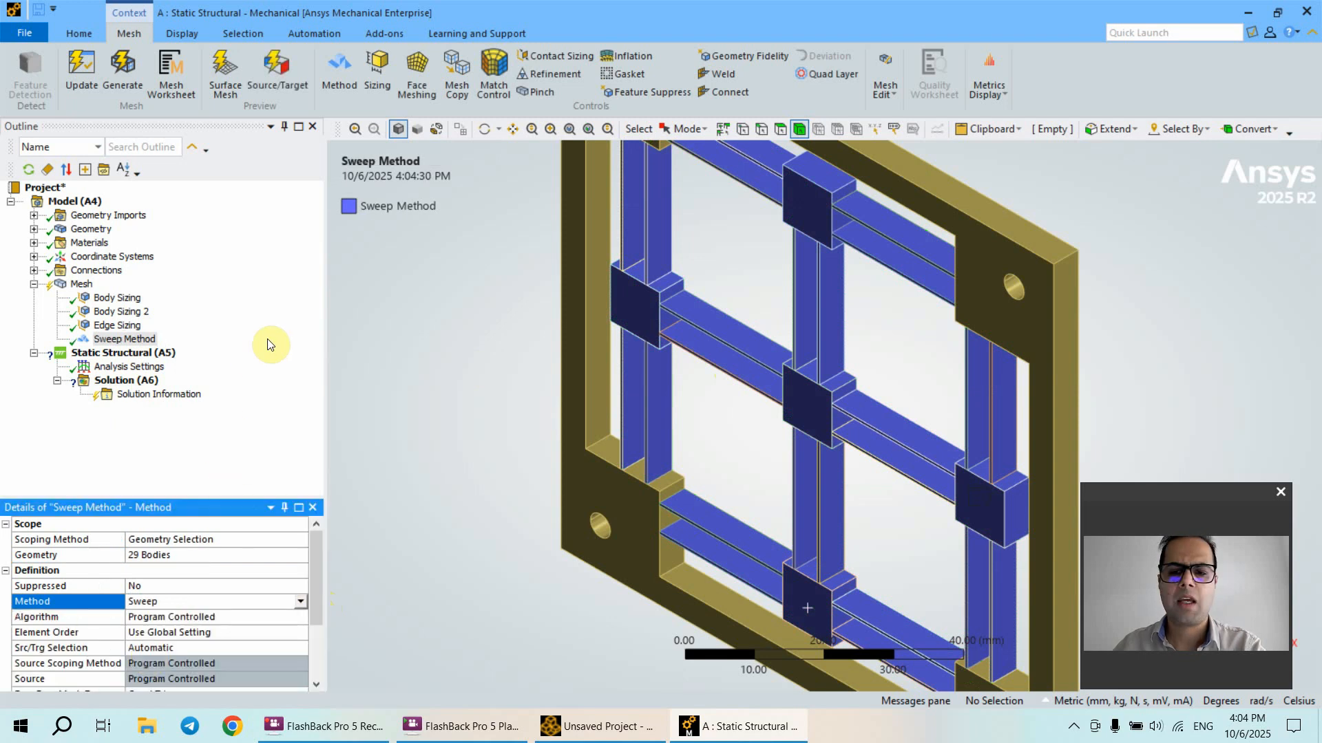
Step: Generate the mesh for the whole flexure frame and collapse the Mesh branch in the outline
left_click(77, 285)
right_click(78, 284)
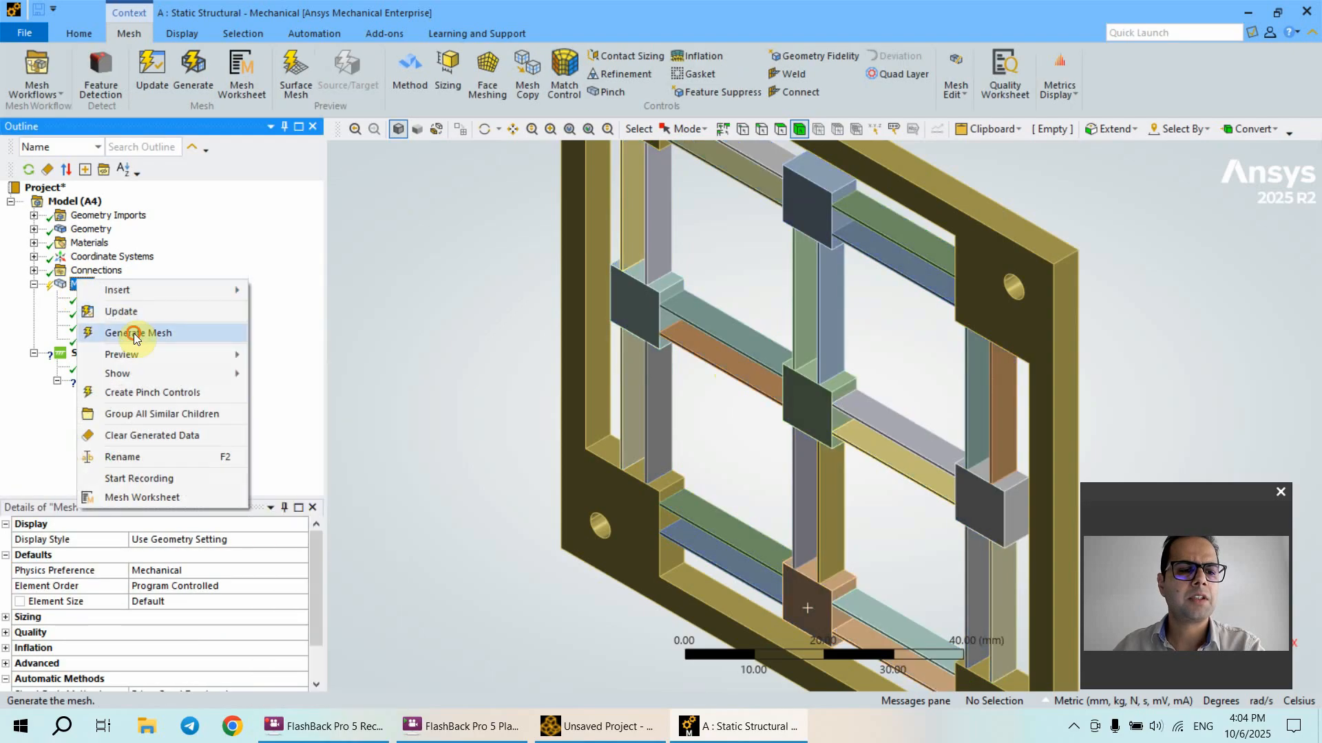
left_click(177, 336)
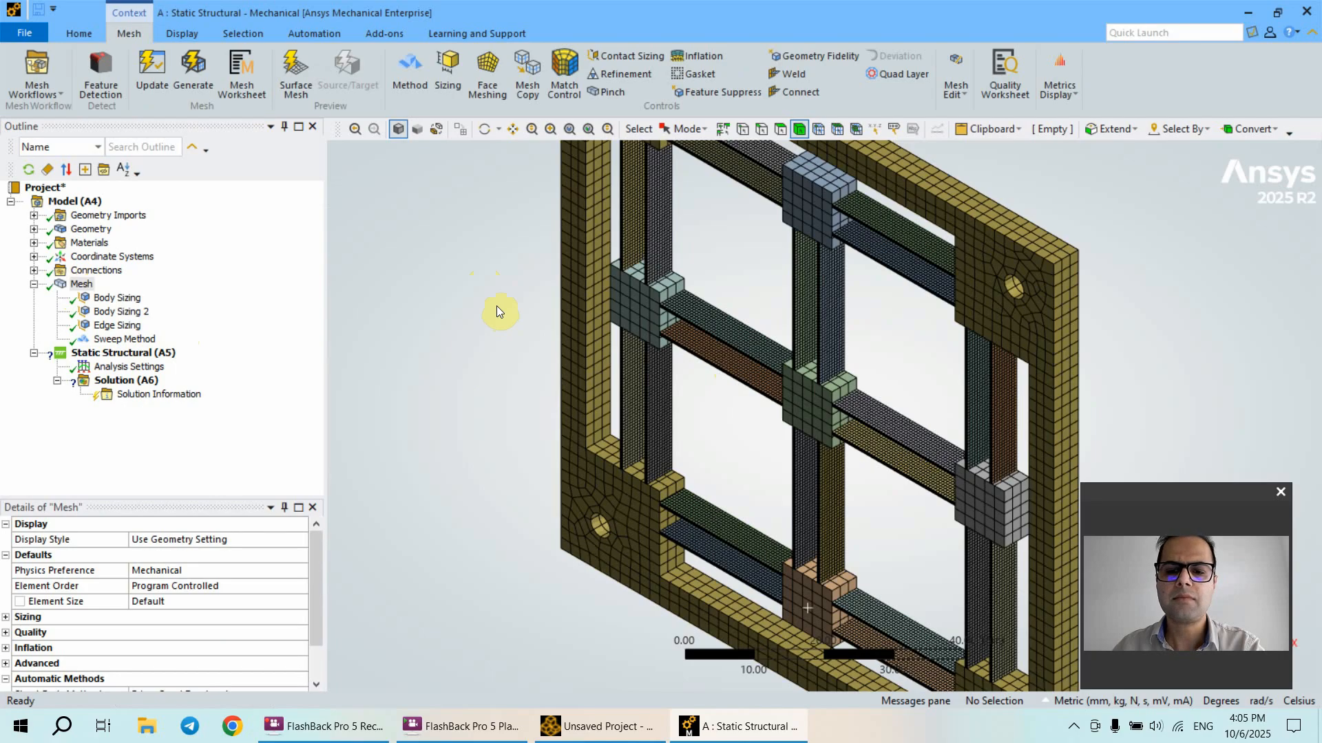
left_click(33, 284)
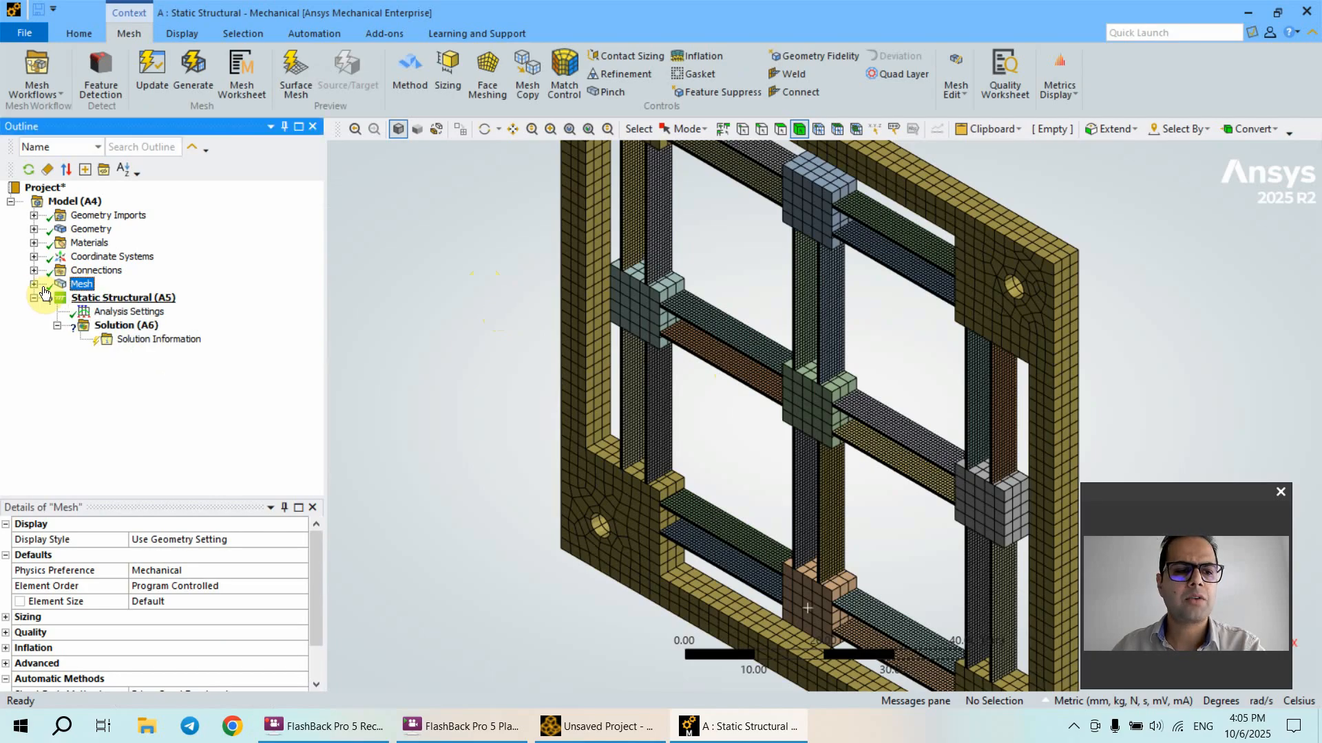
Step: Insert a fixed support in the static structural analysis and pick one cylindrical face of a corner mounting hole
left_click(108, 304)
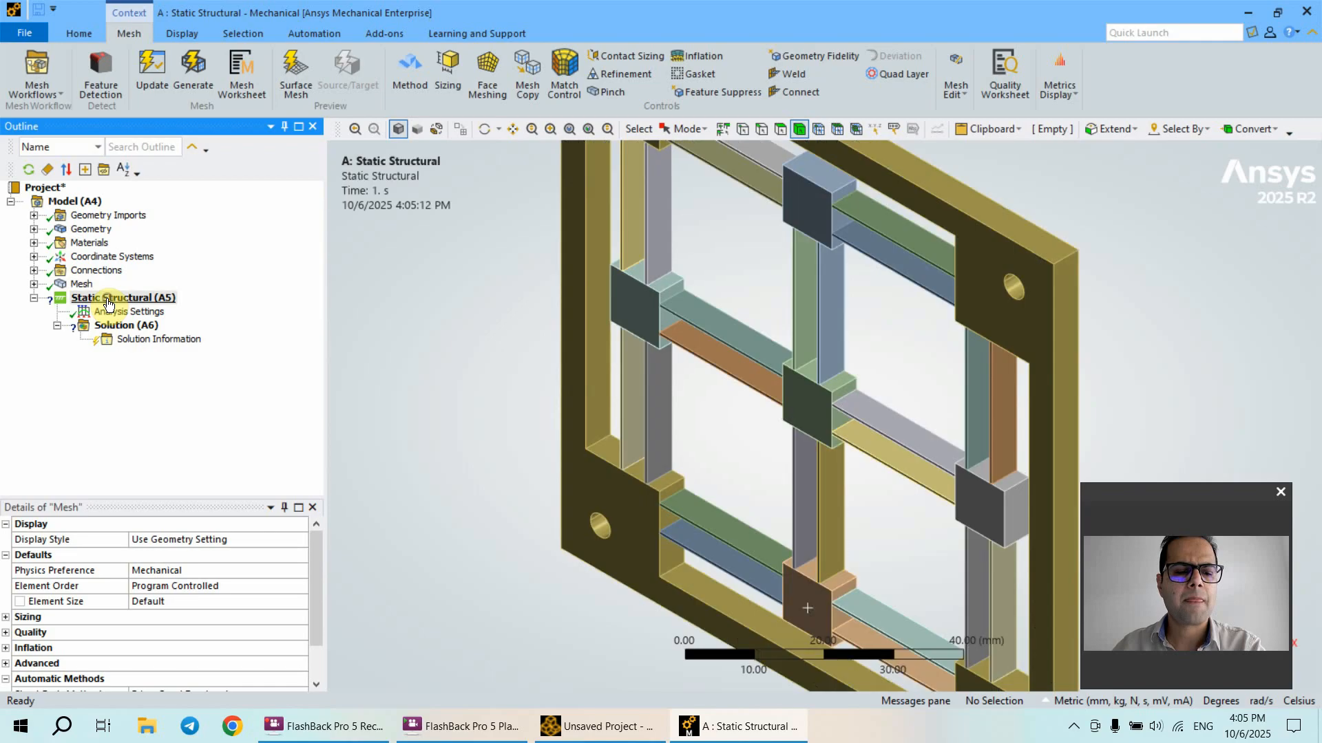
right_click(108, 304)
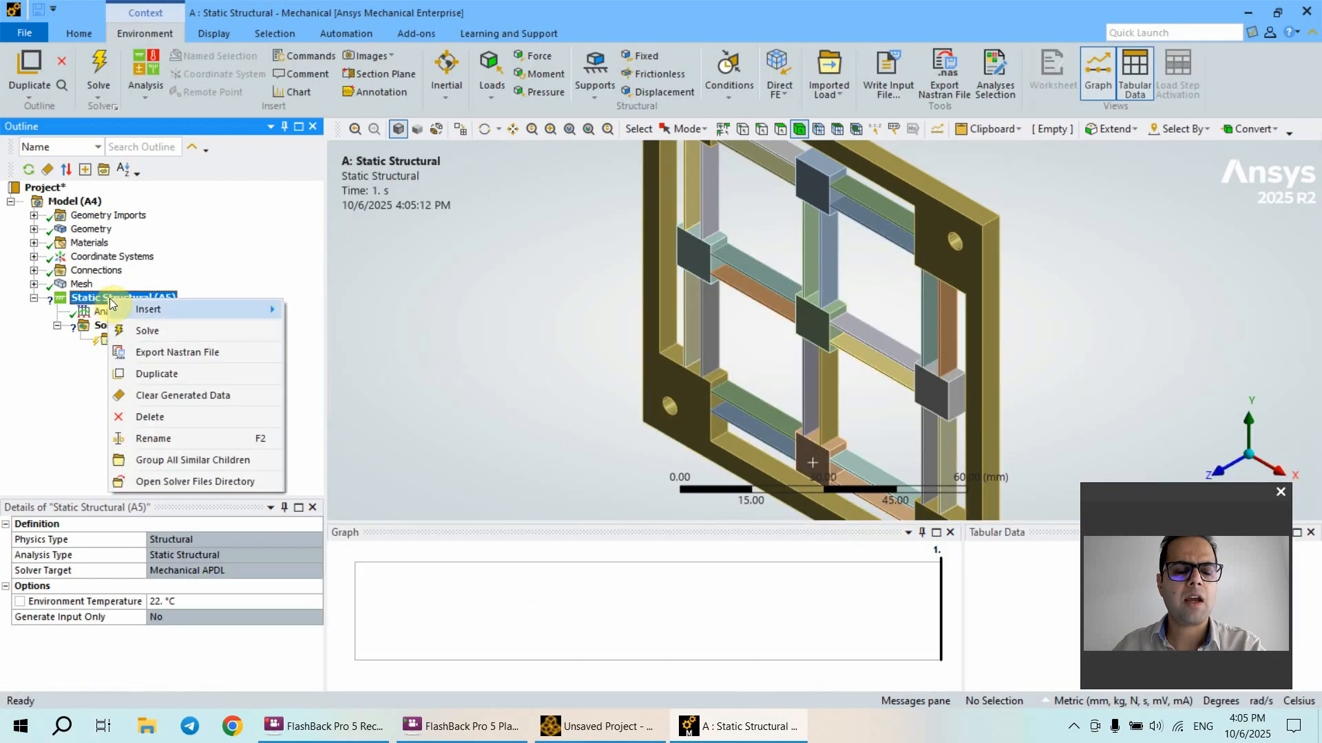
left_click(196, 311)
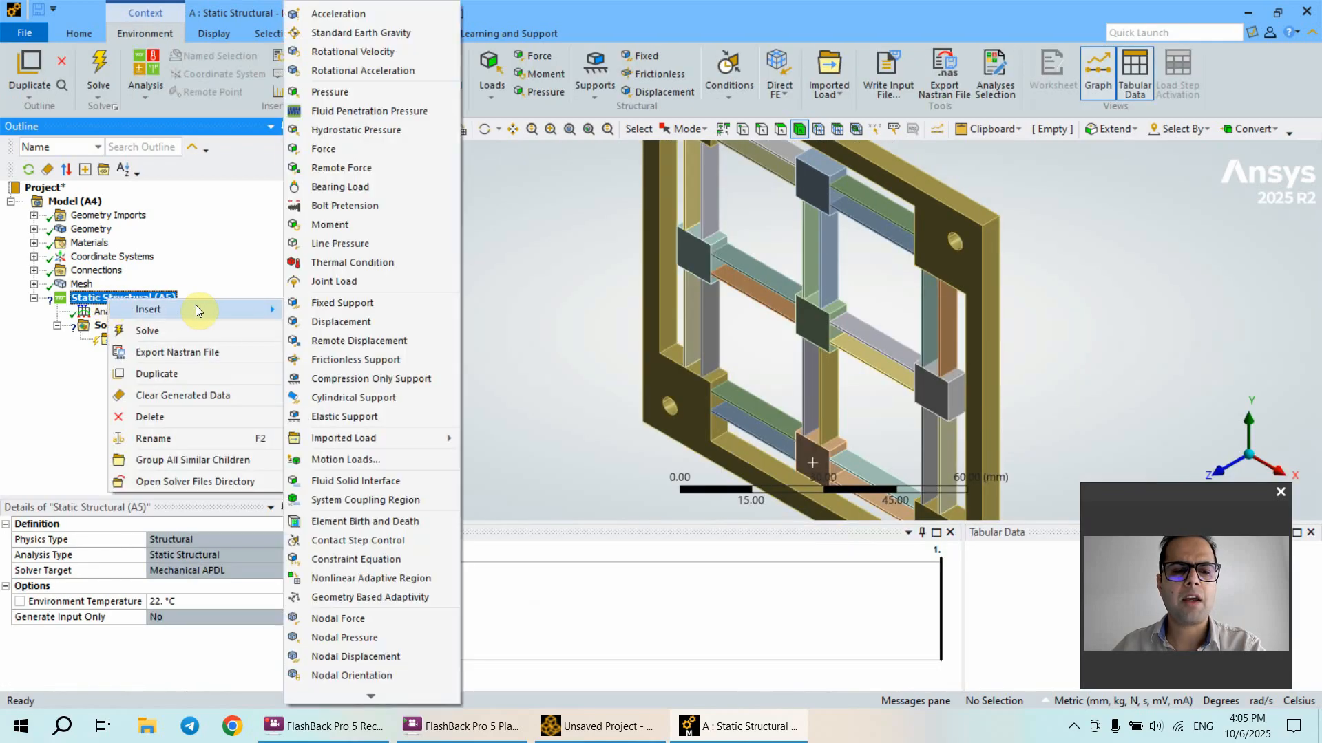
left_click(358, 303)
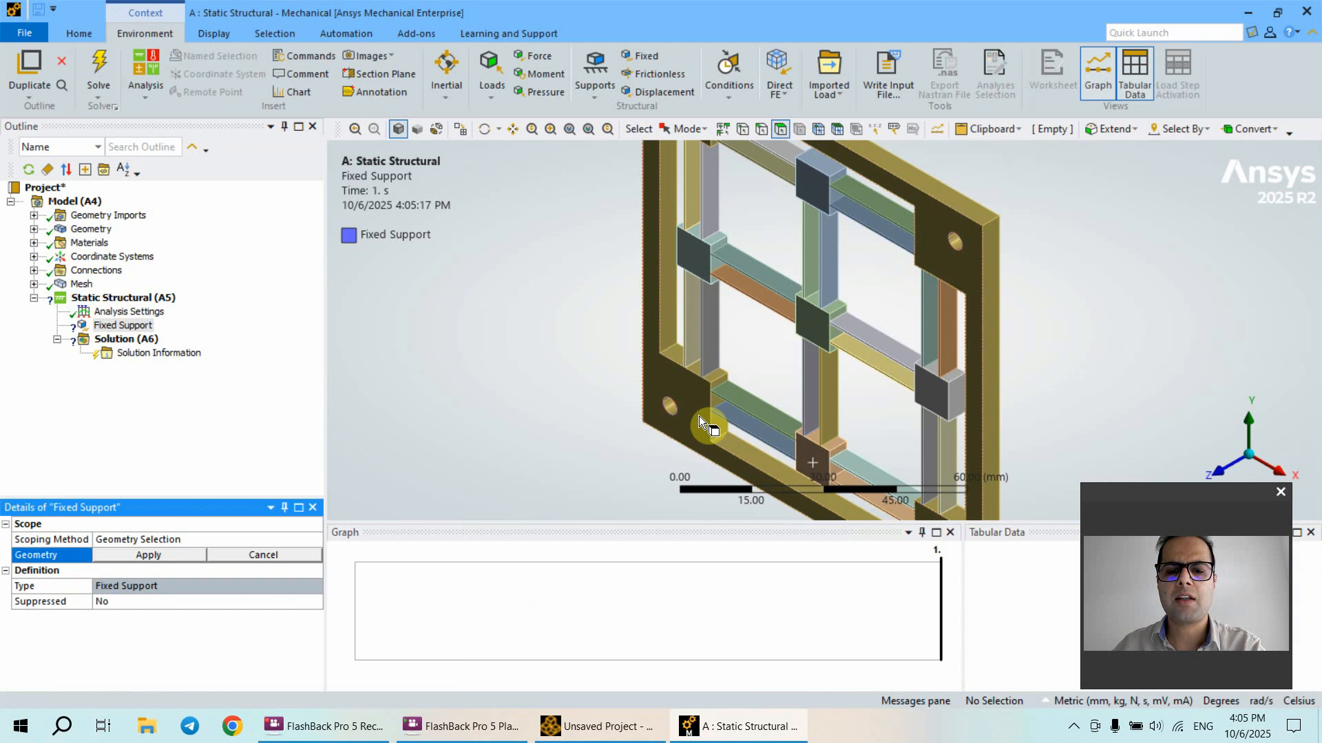
scroll(673, 374, "down", 3)
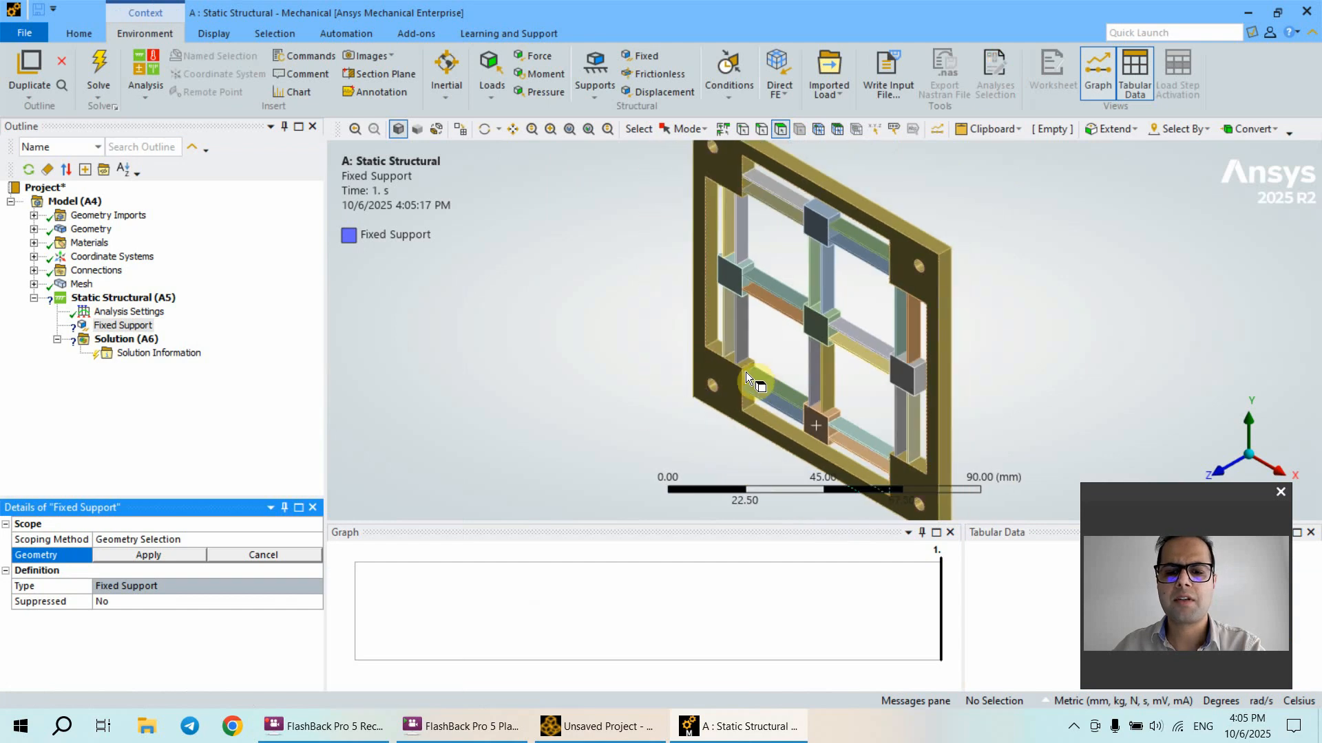
scroll(700, 402, "up", 10)
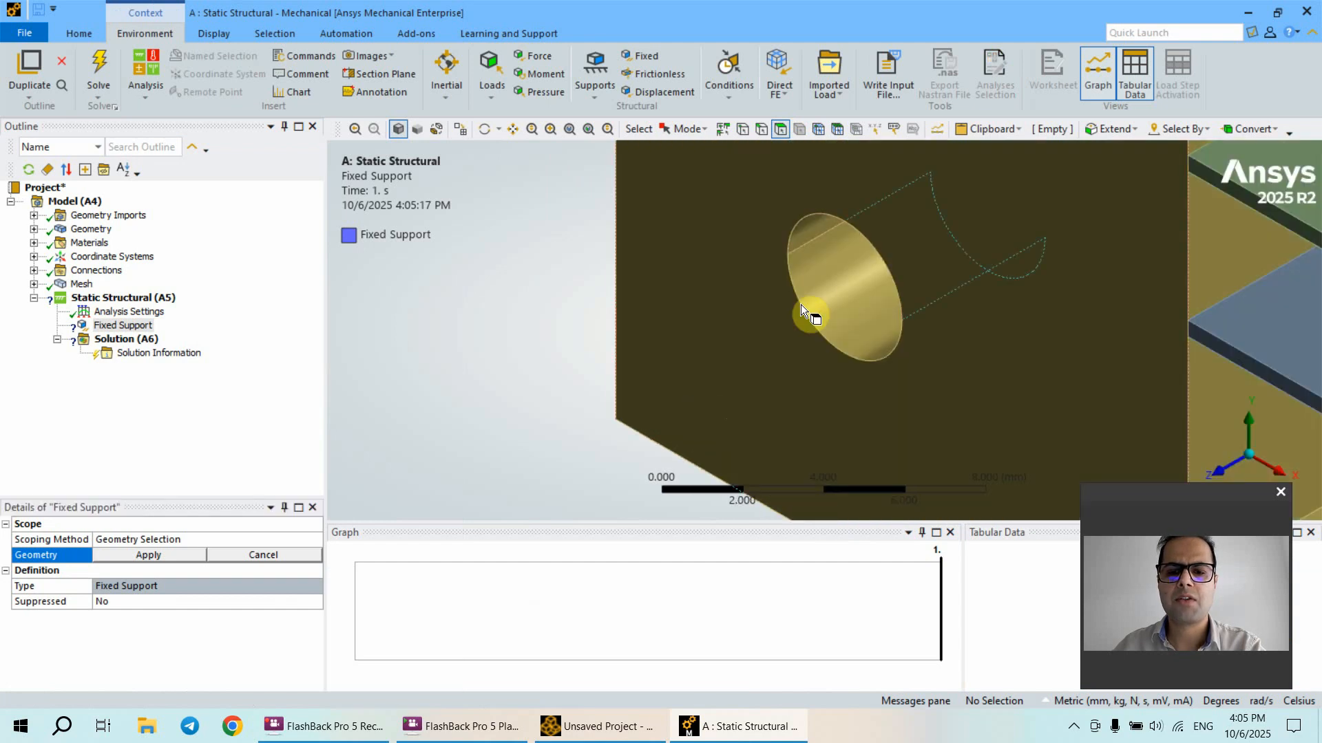
left_click(808, 230)
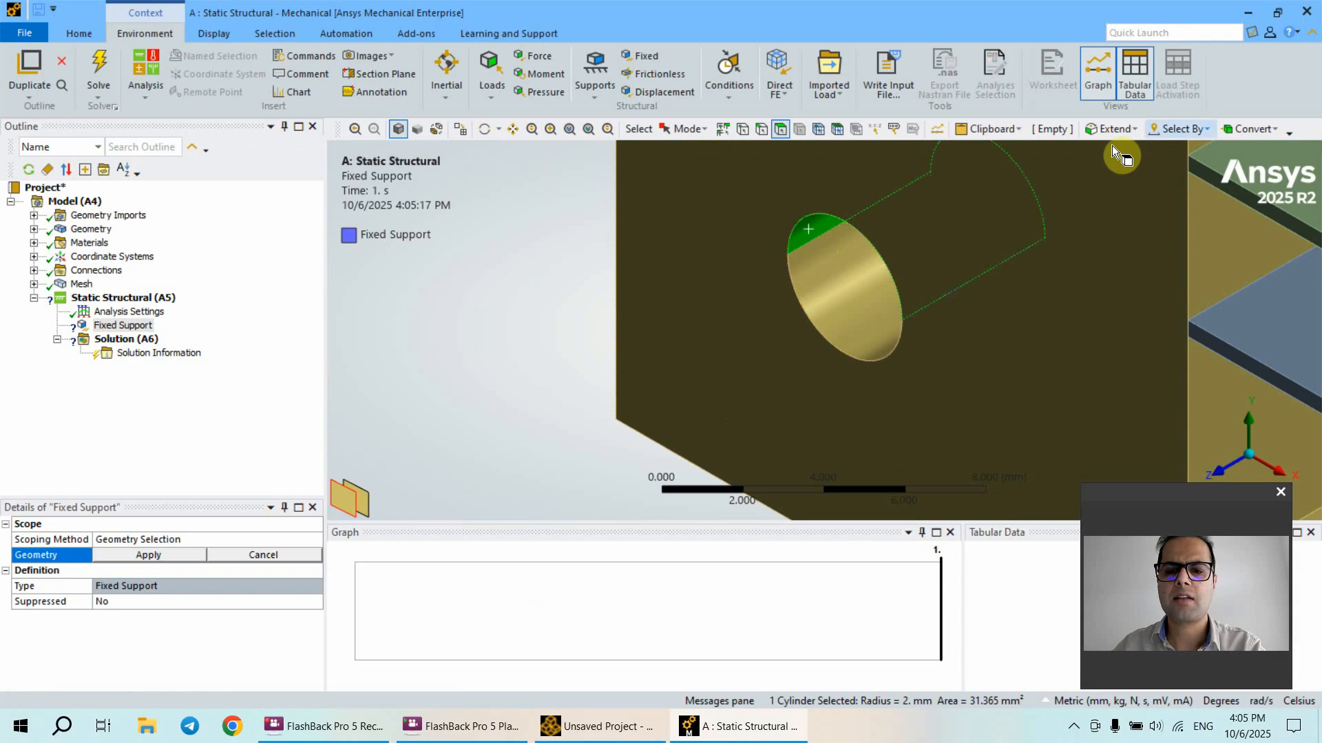
Step: Extend the selection to all faces of the same size as the hole face and apply them as the fixed support's geometry
left_click(1187, 131)
mouse_move(1186, 187)
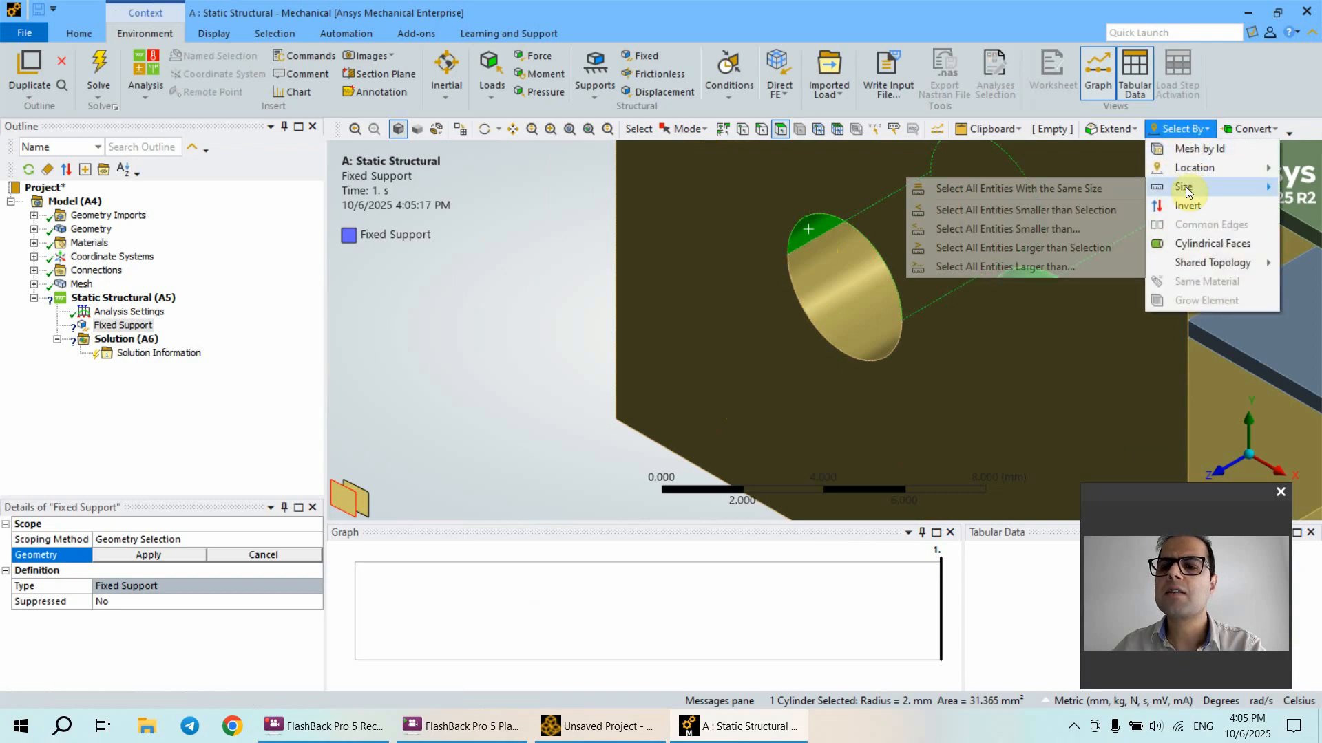
left_click(1065, 192)
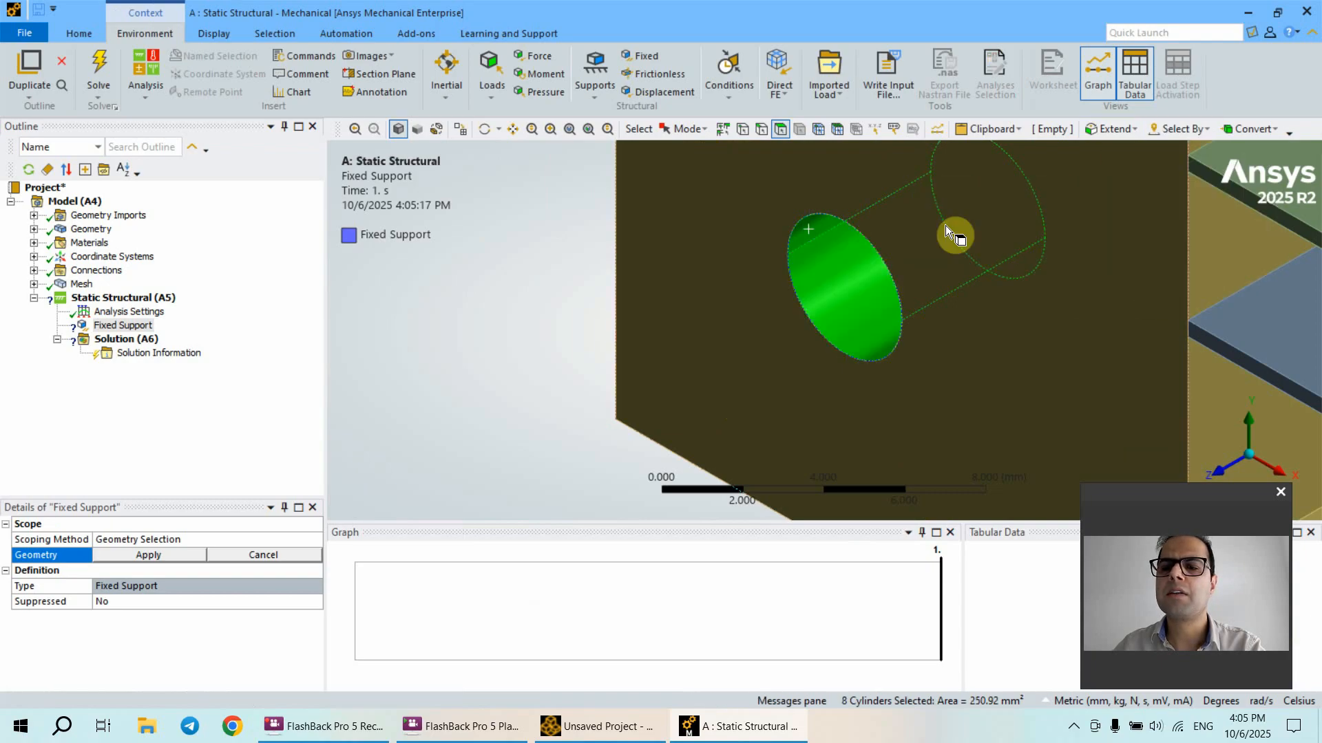
scroll(507, 344, "up", 2)
scroll(475, 340, "down", 8)
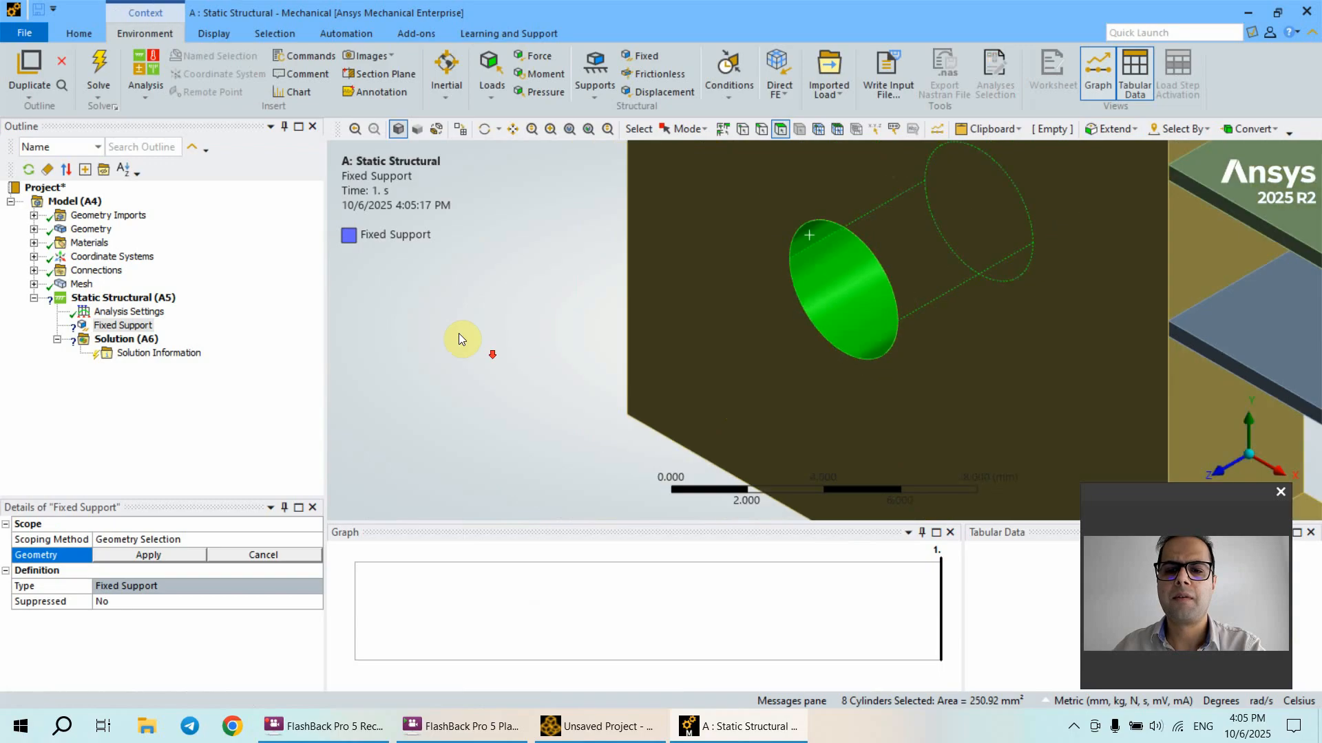
scroll(413, 325, "down", 5)
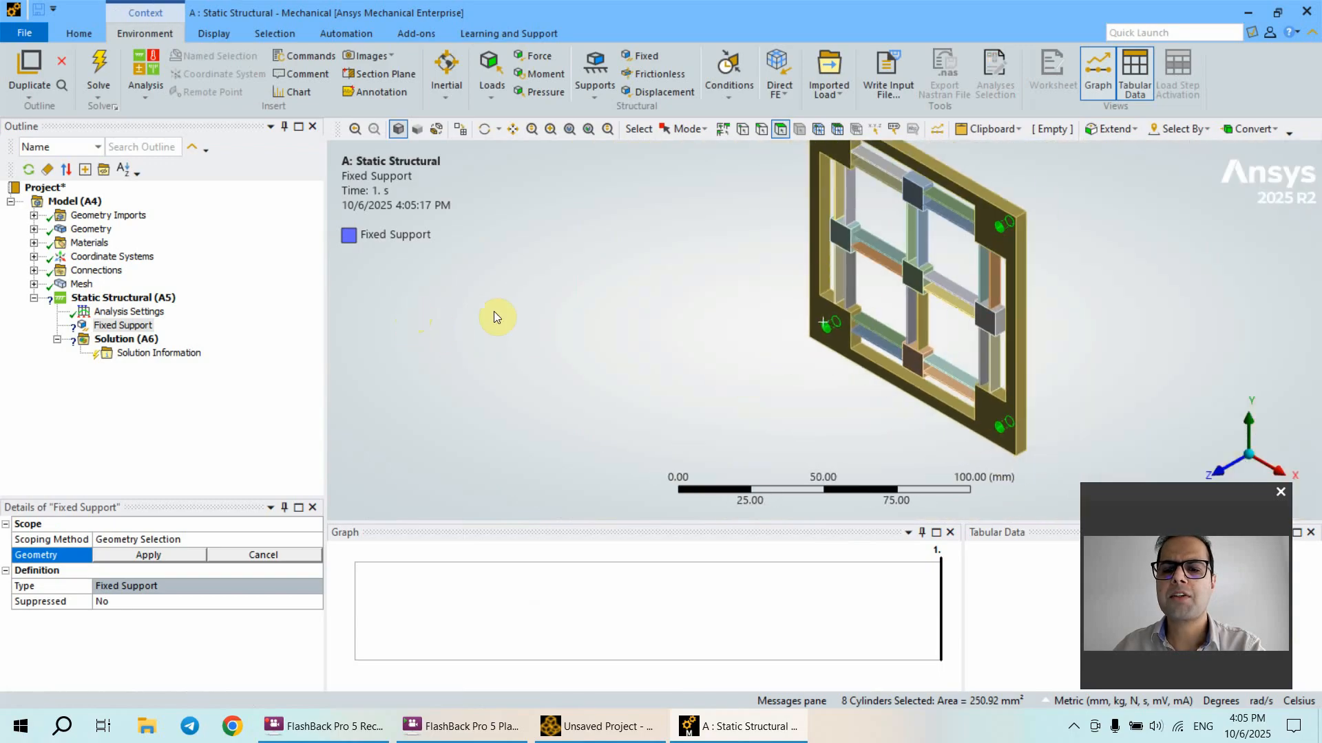
left_click(161, 553)
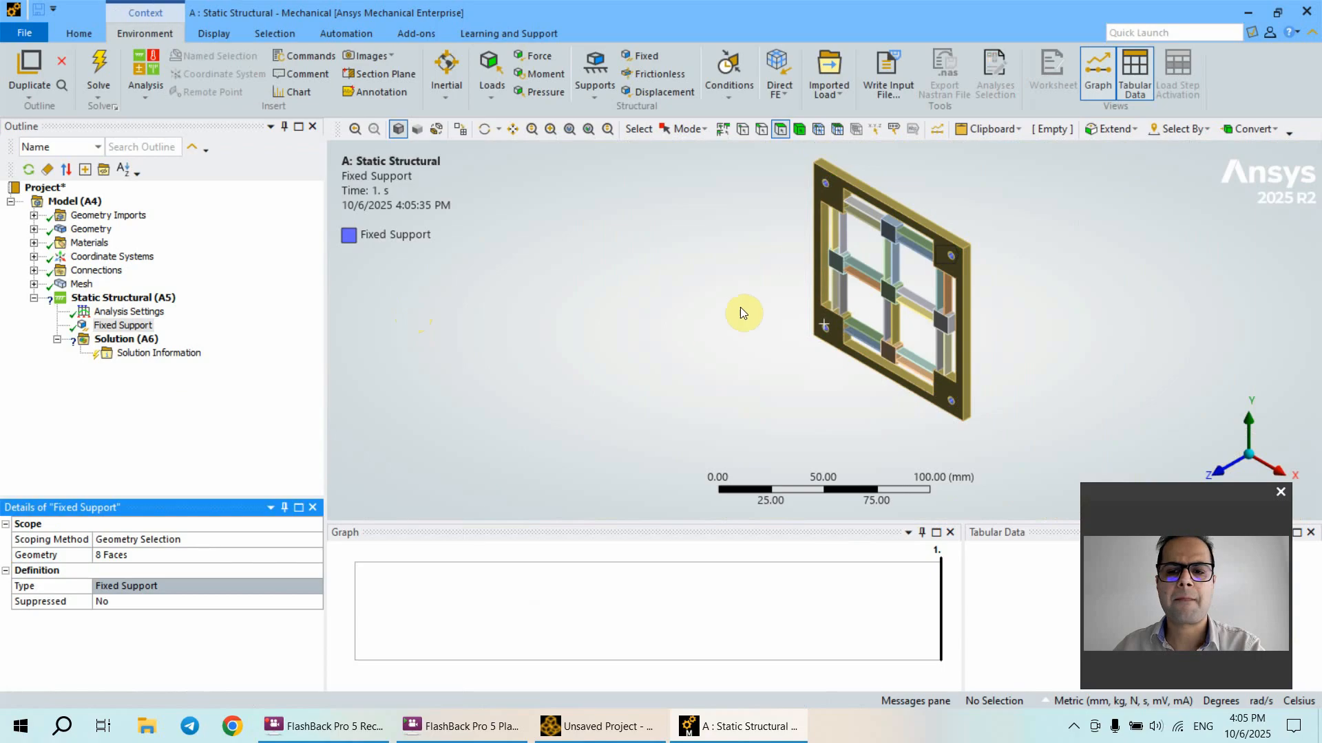
Step: Enlarge the graphics view of the frame by shrinking the graph and tabular data area
middle_click_drag(945, 307, 1035, 275)
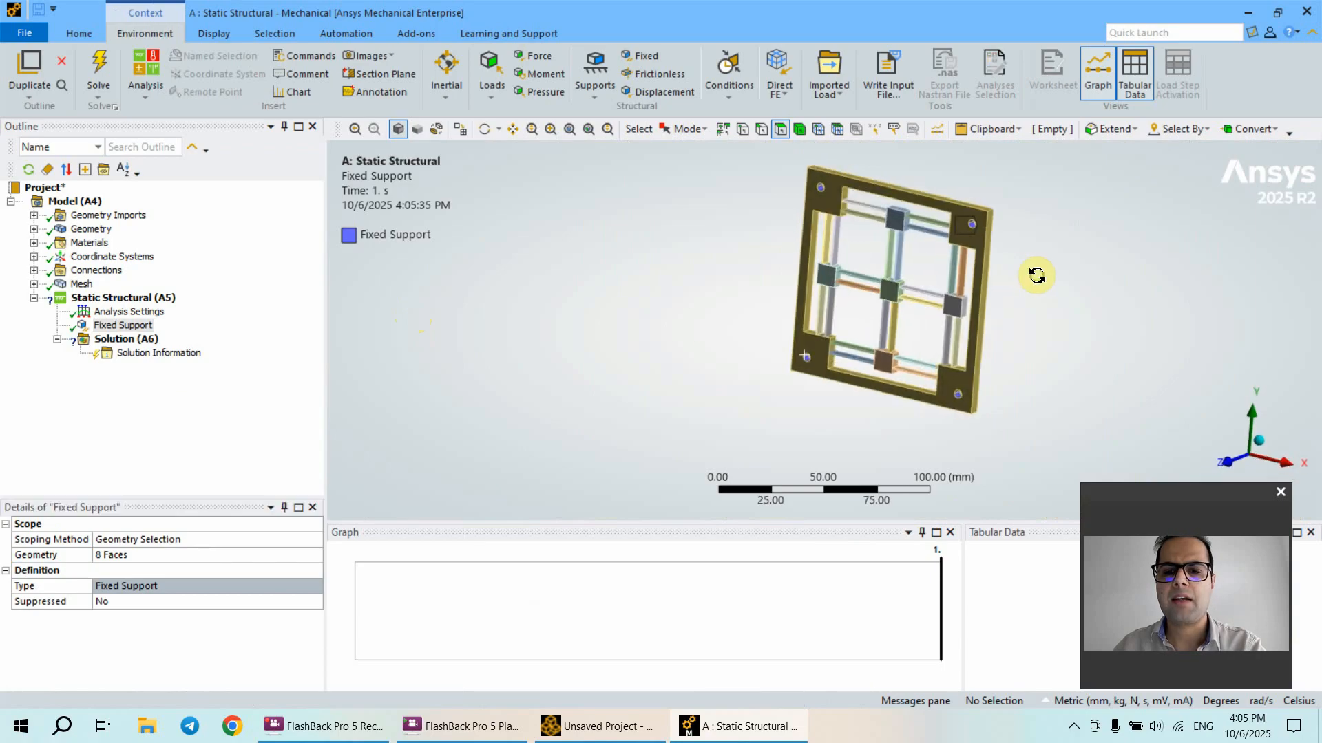
scroll(939, 257, "up", 5)
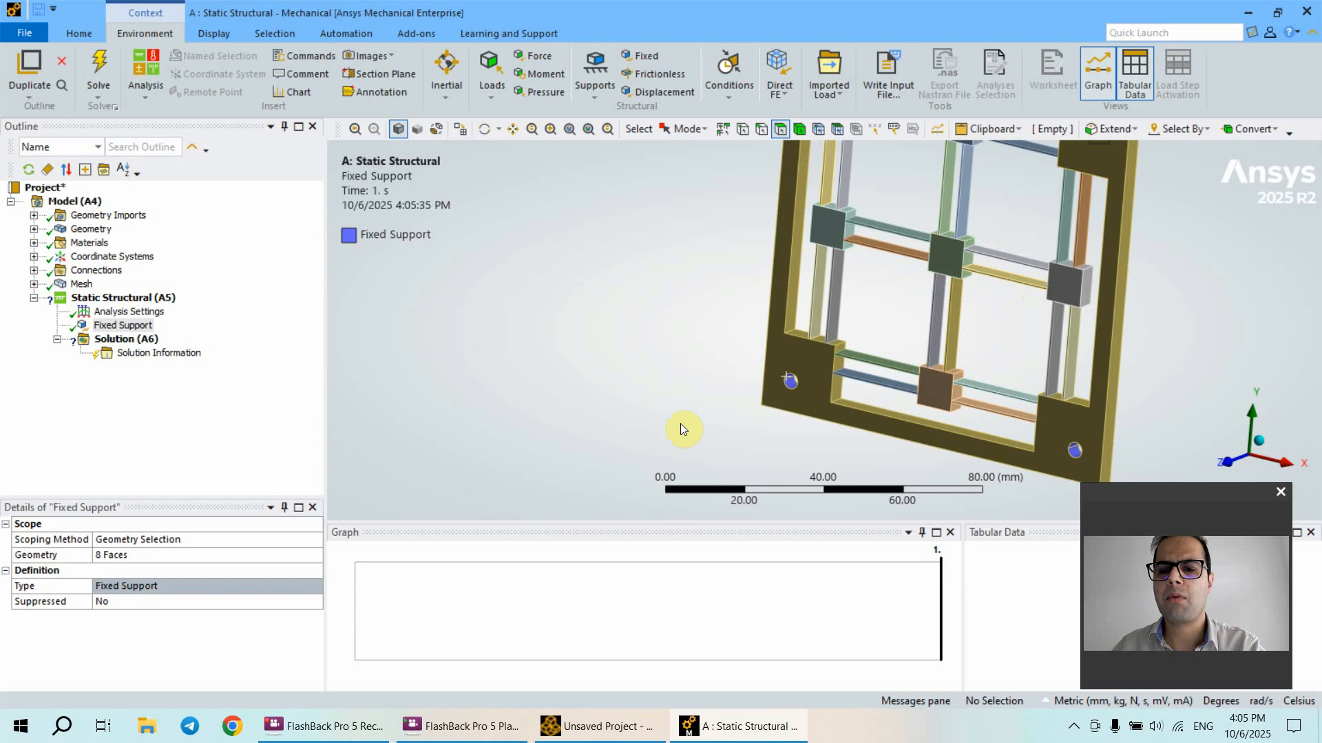
left_click_drag(660, 521, 669, 589)
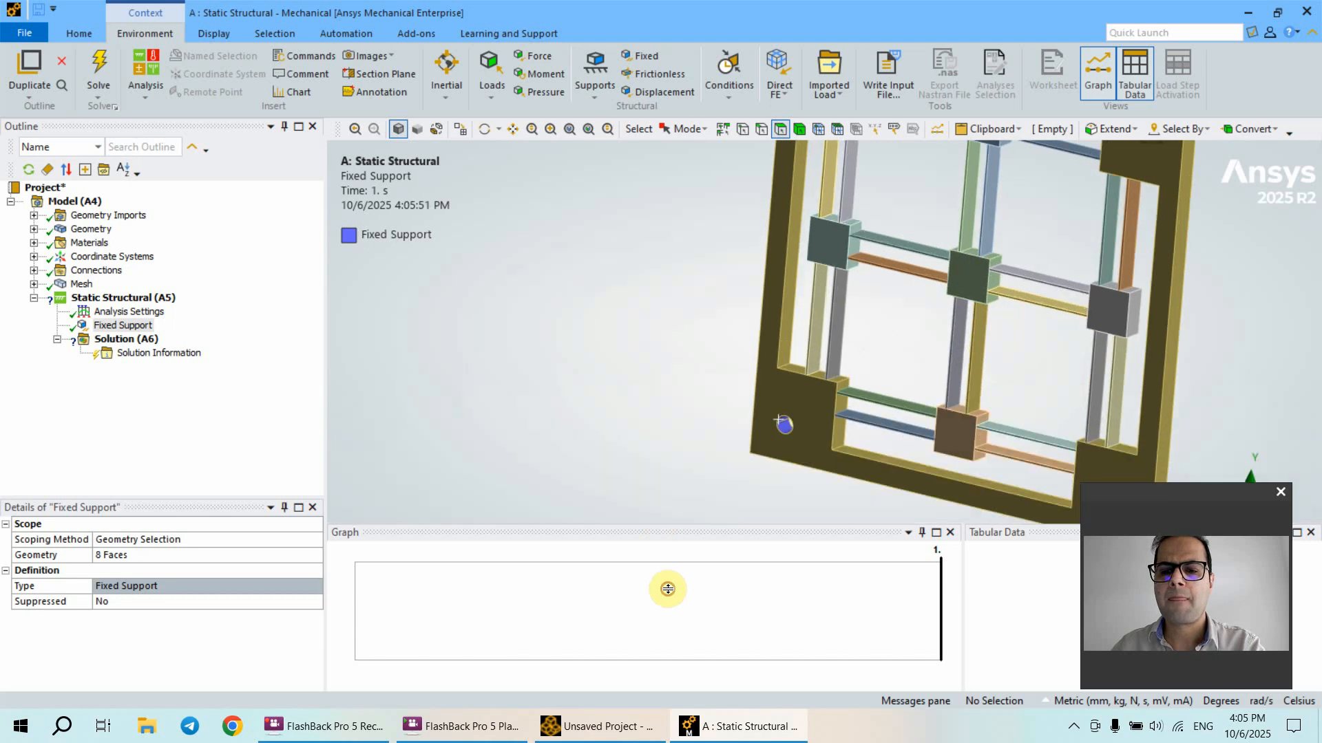
scroll(779, 398, "down", 2)
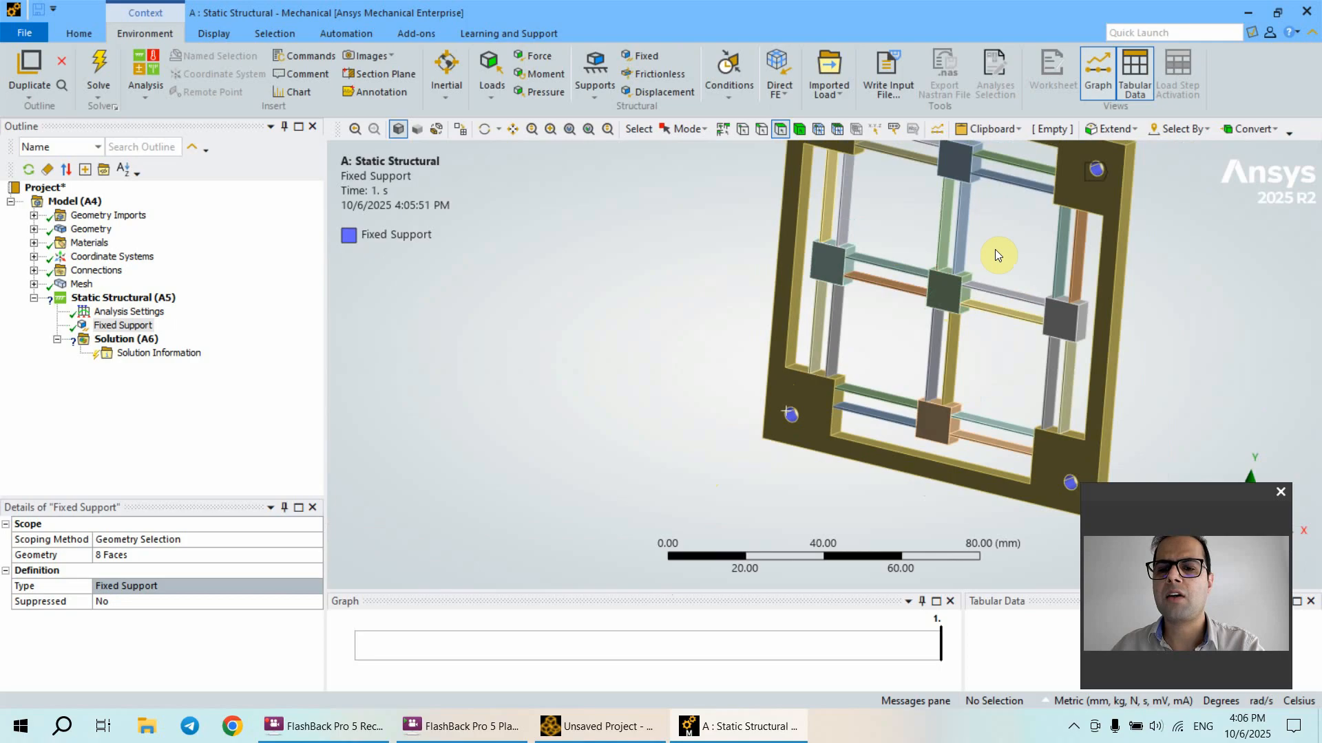
Step: Insert a displacement in the static structural analysis and scope it to the outer side face of the left connecting block
right_click(130, 297)
mouse_move(163, 306)
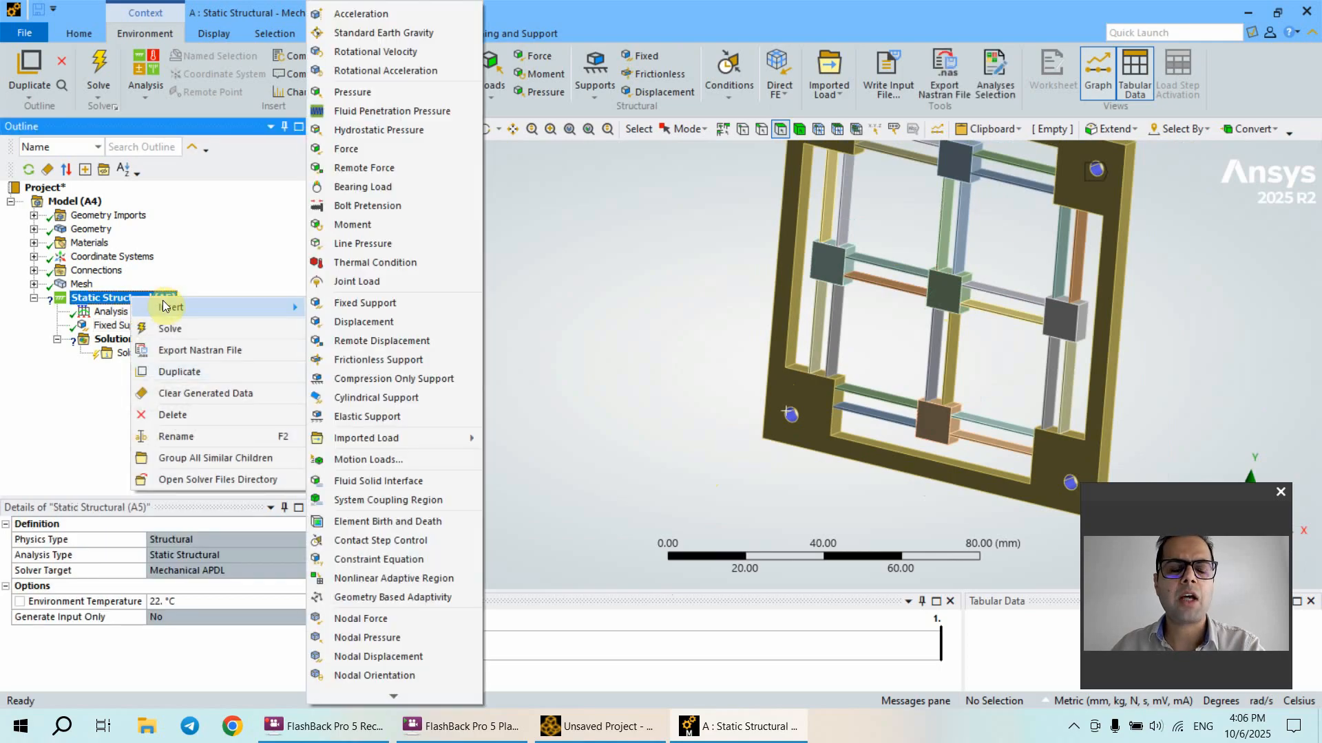
left_click(363, 321)
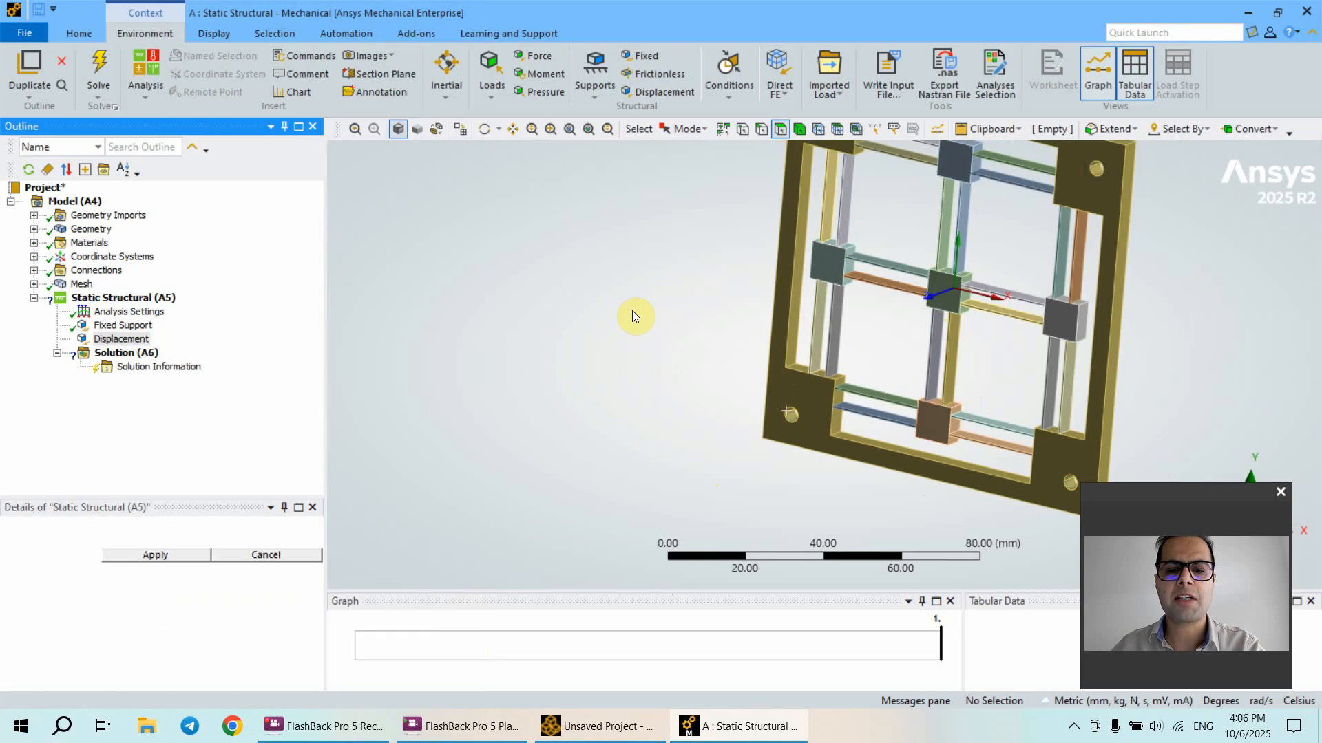
middle_click_drag(672, 304, 832, 320)
scroll(812, 289, "up", 5)
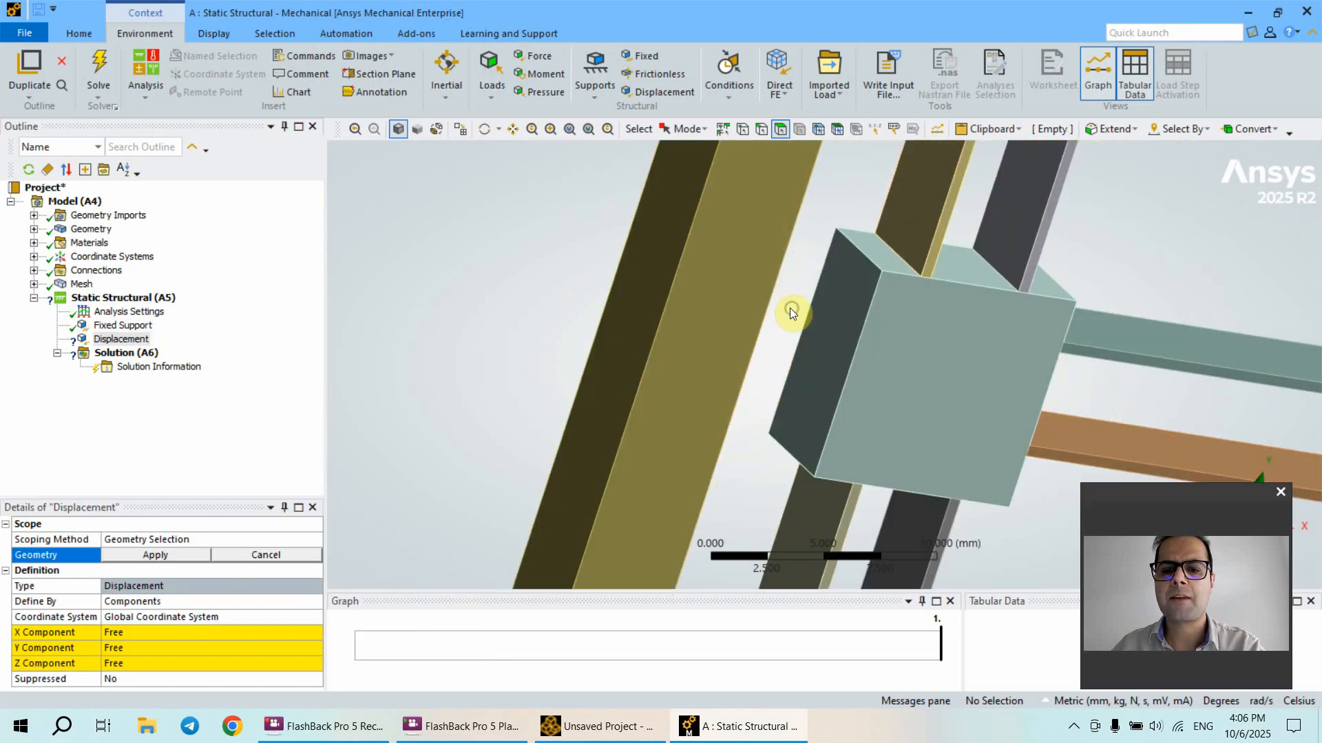
left_click(830, 315)
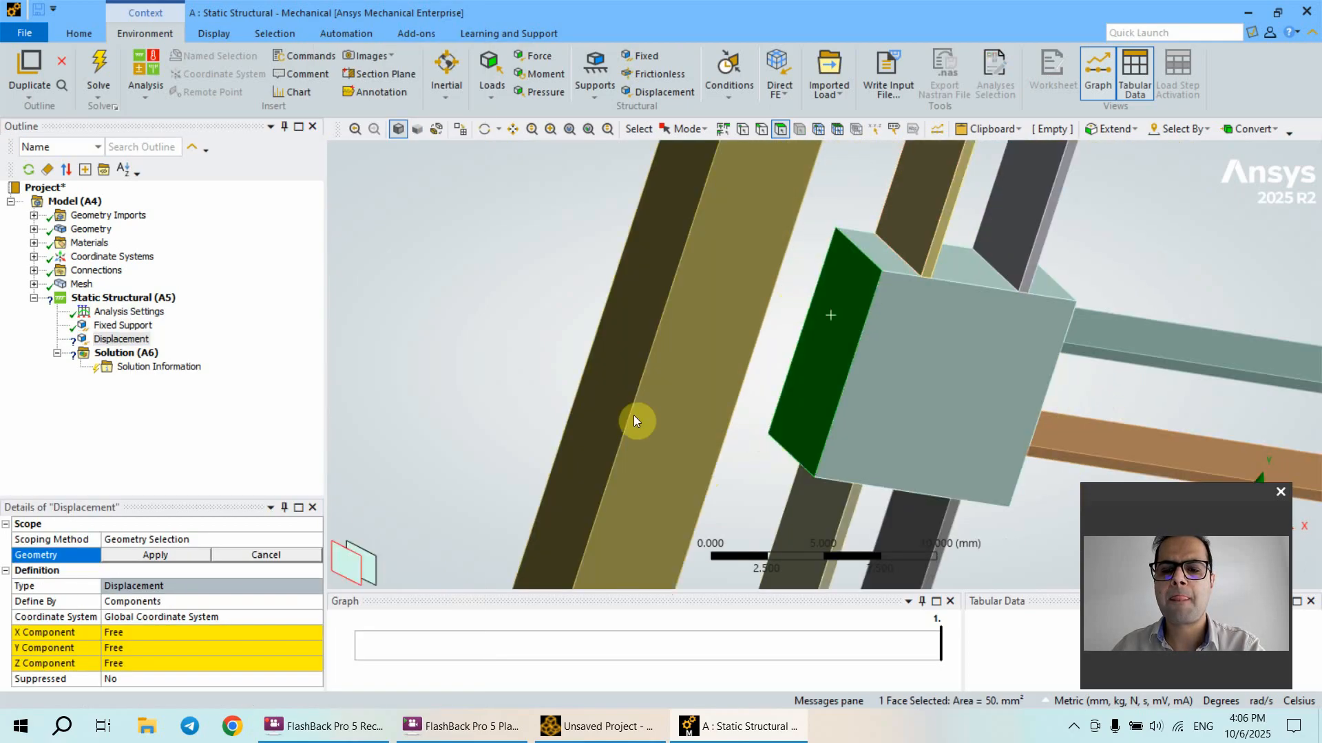
left_click(151, 556)
Step: Set the X component of the left block's displacement to 0.5 mm
scroll(895, 434, "down", 5)
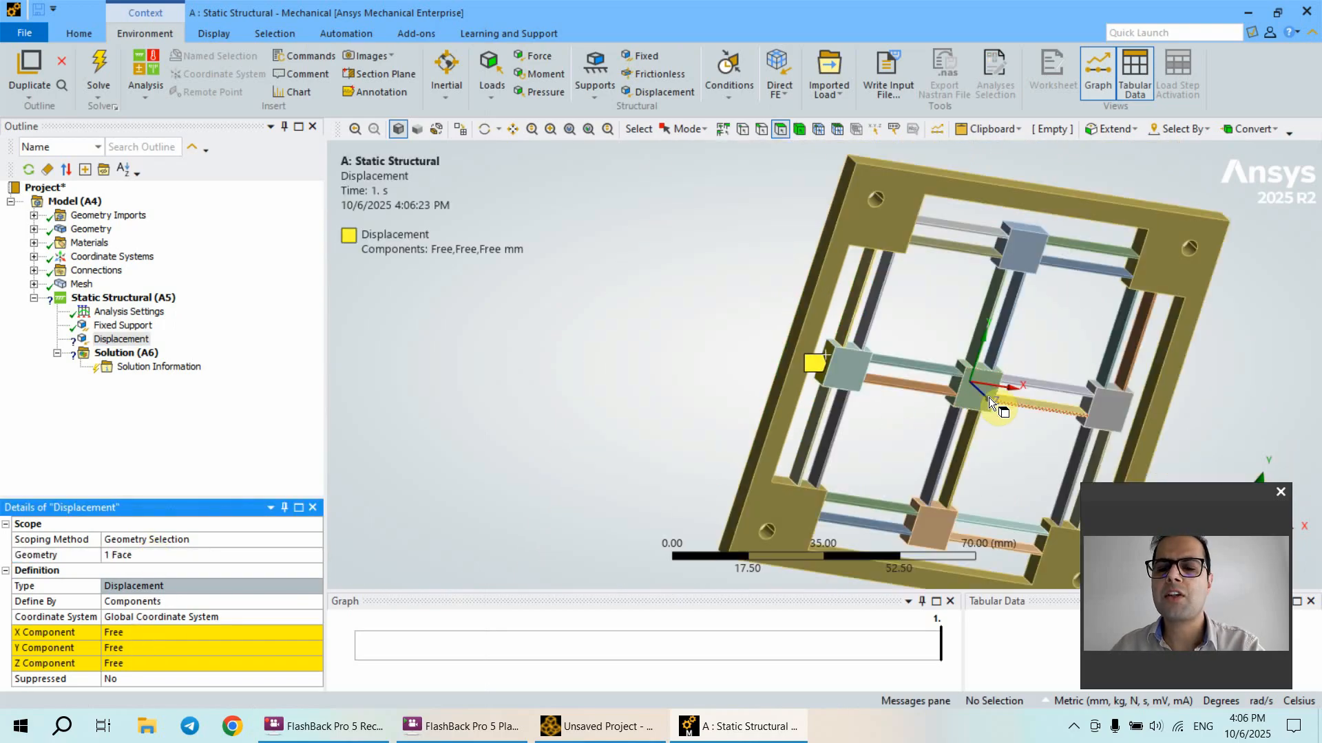
left_click(127, 636)
type("0.")
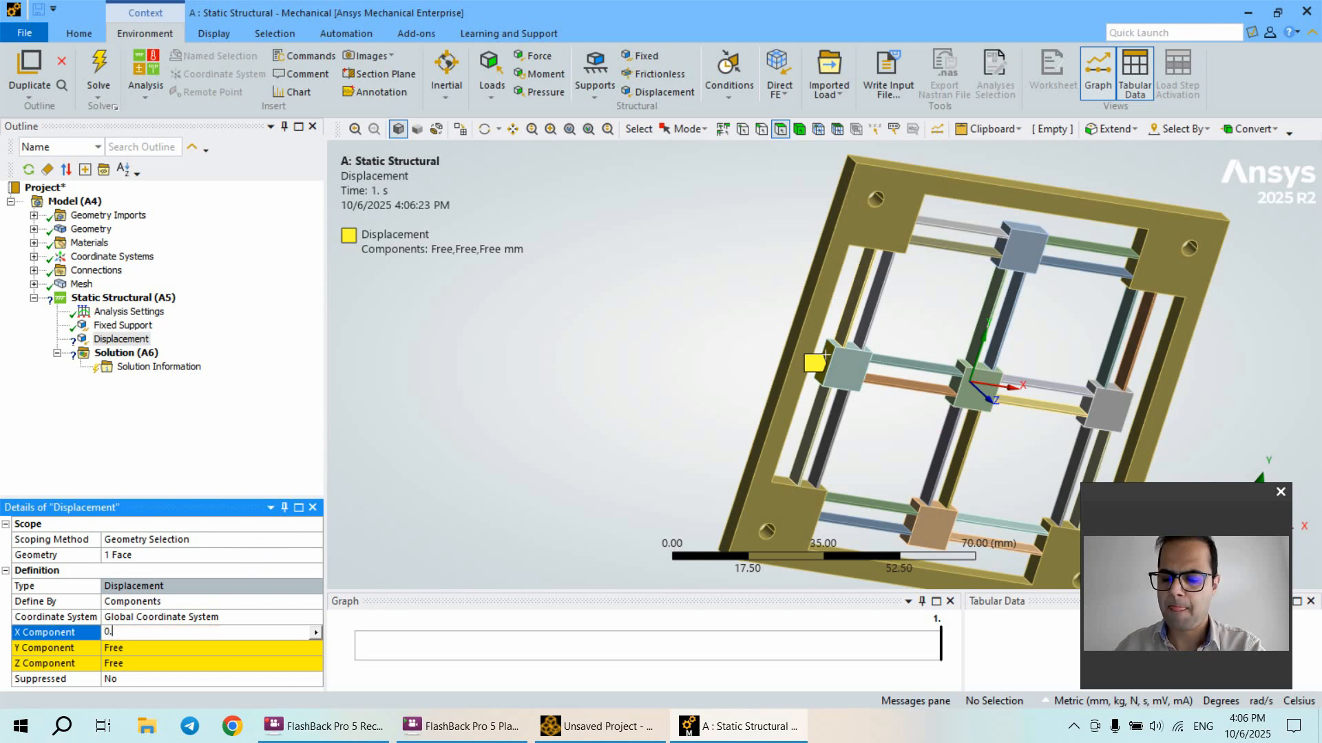
type("5")
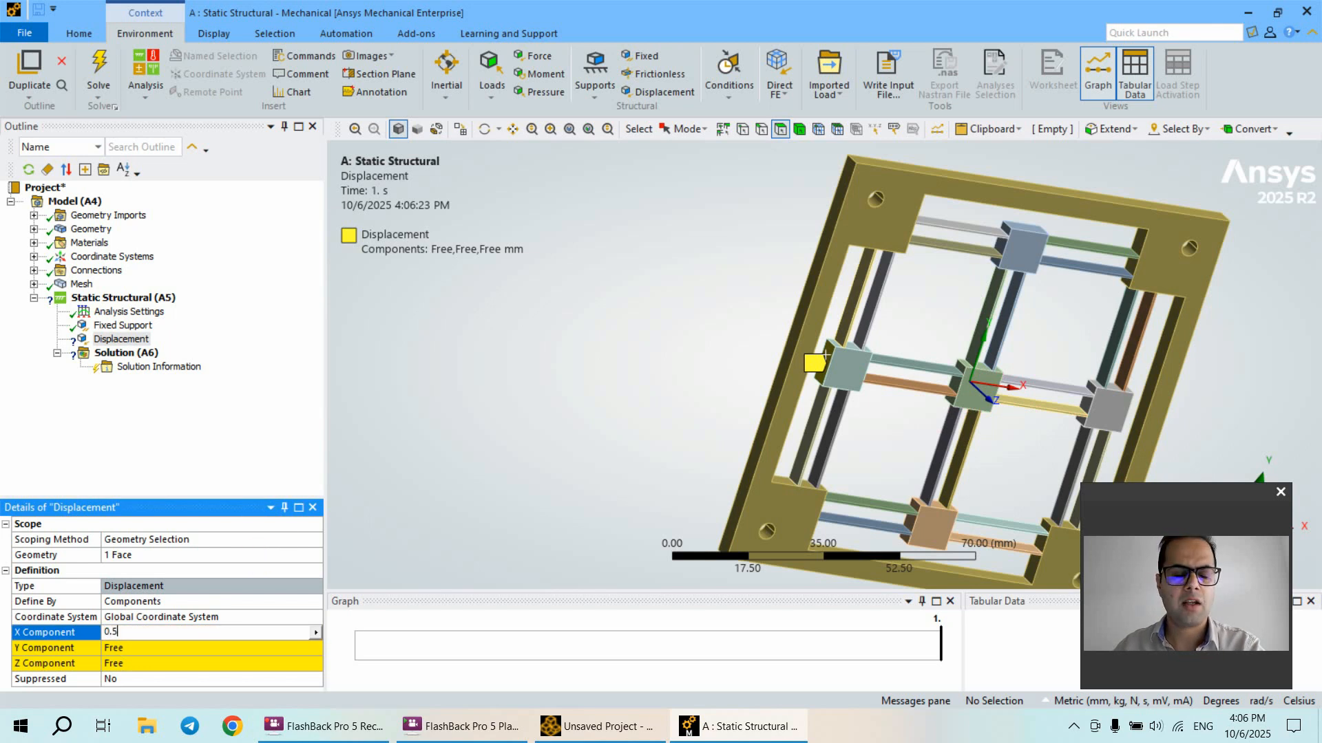
key("Return")
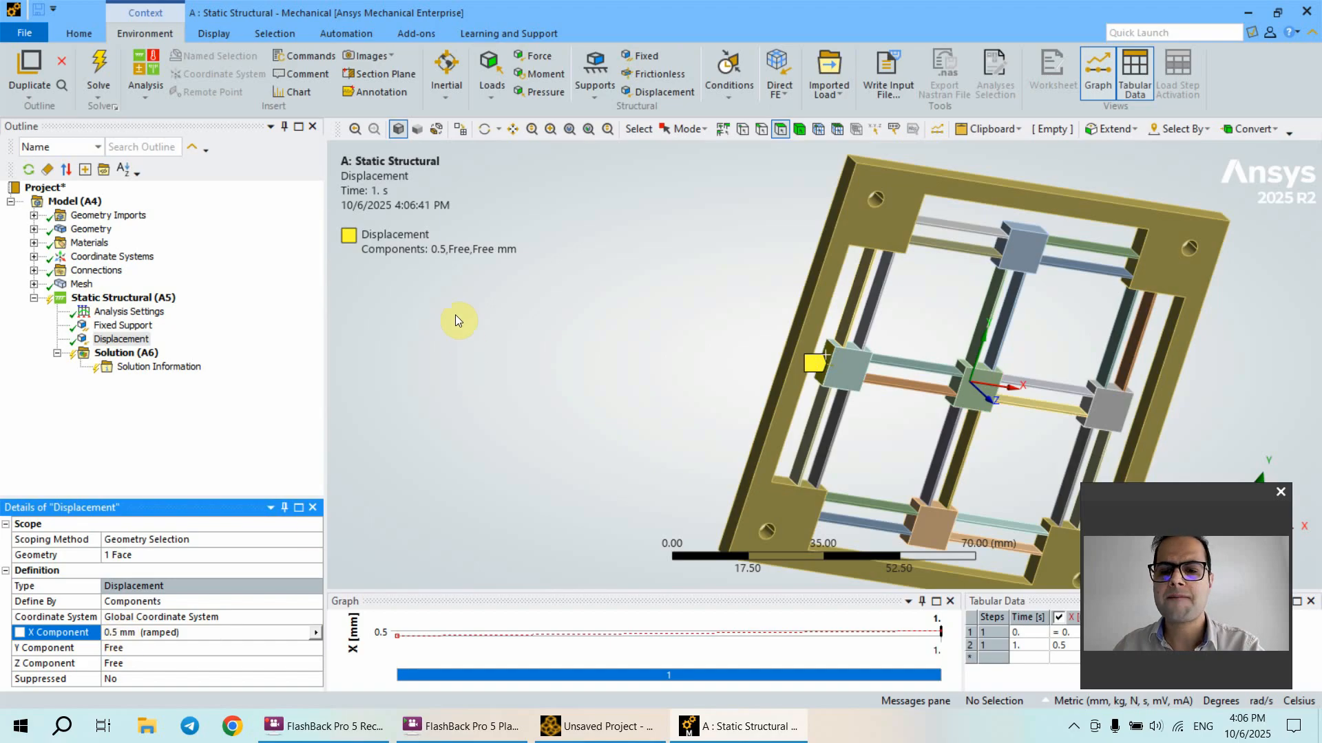
Step: Insert a second displacement and scope it to the underside face of the lower connecting block
scroll(455, 315, "down", 2)
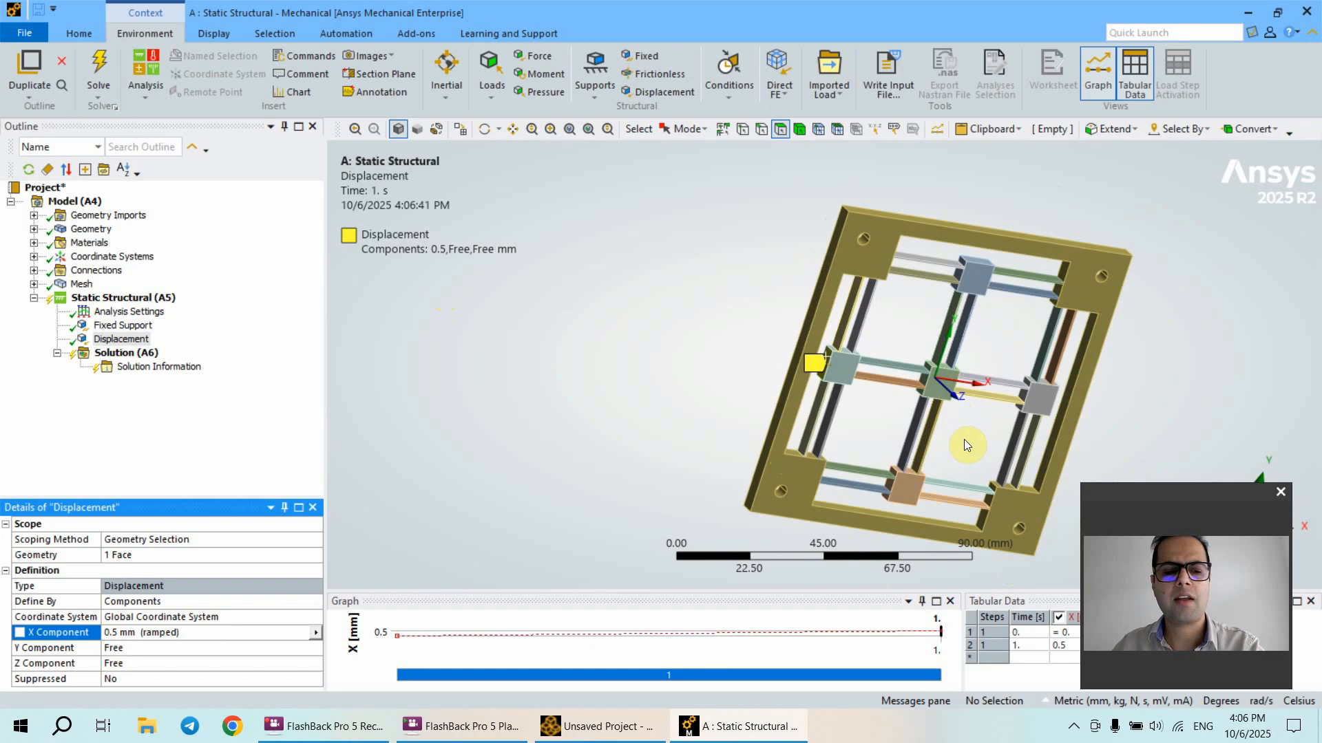
middle_click_drag(963, 439, 963, 364)
left_click(125, 300)
right_click(125, 300)
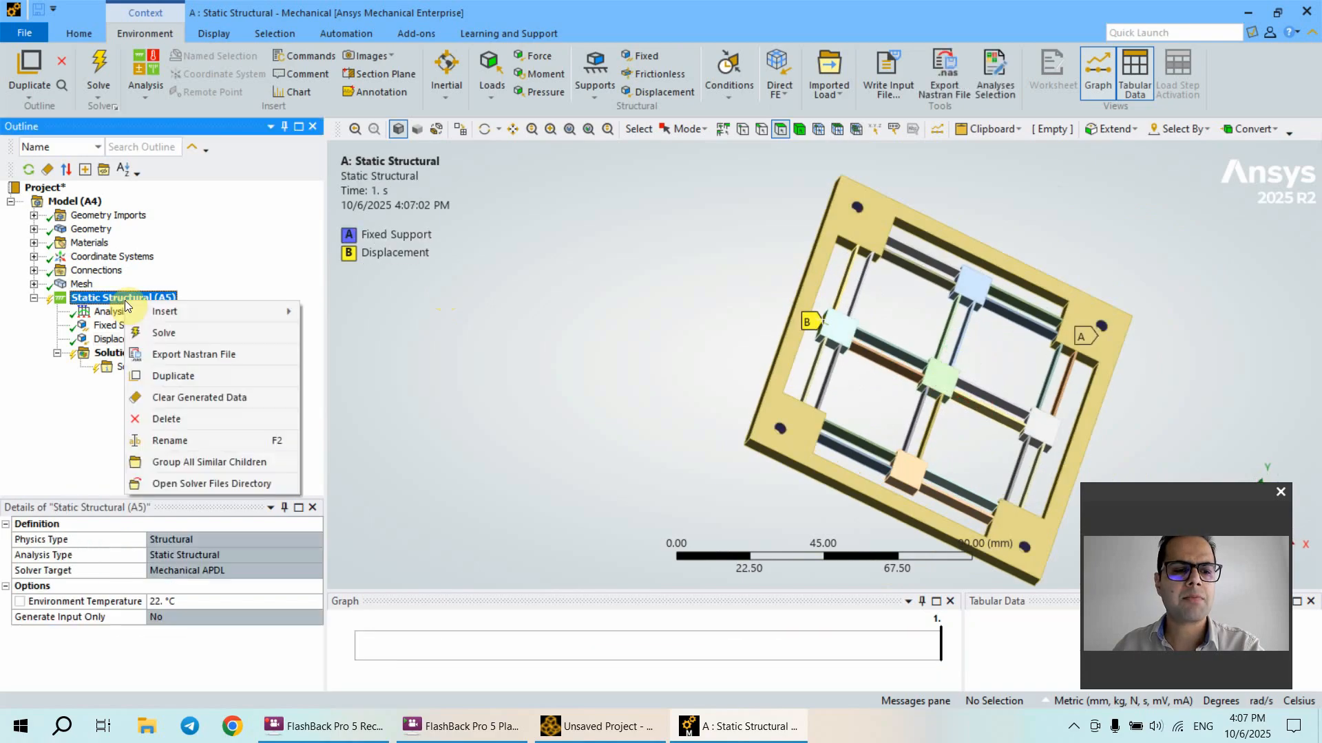
mouse_move(215, 312)
left_click(352, 319)
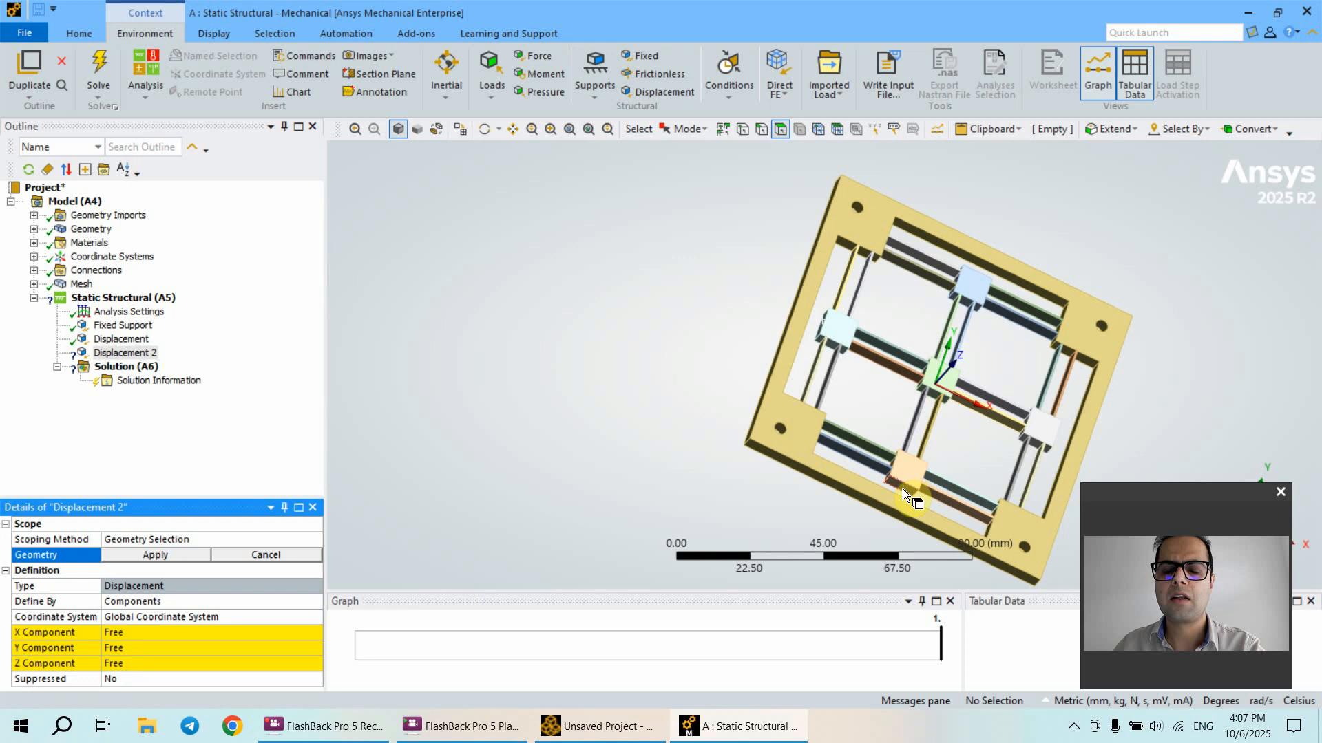
scroll(903, 490, "up", 3)
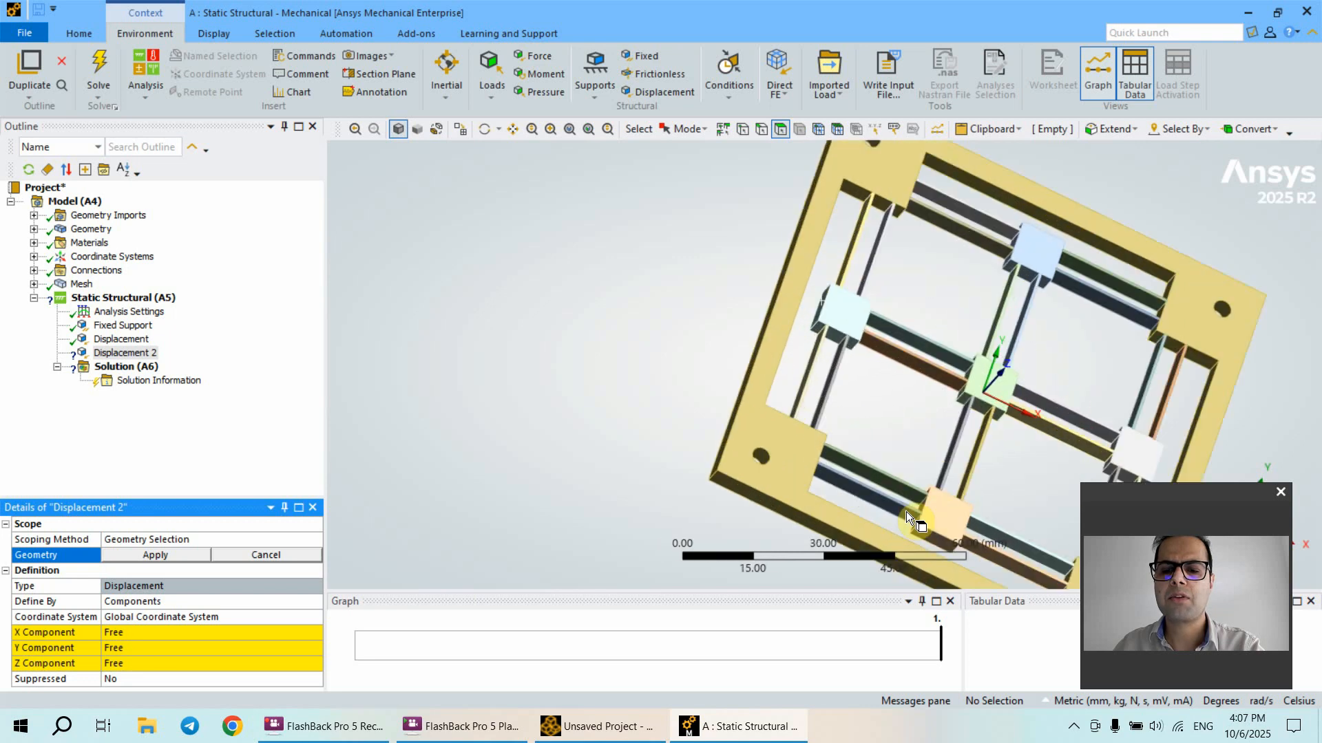
left_click(929, 535)
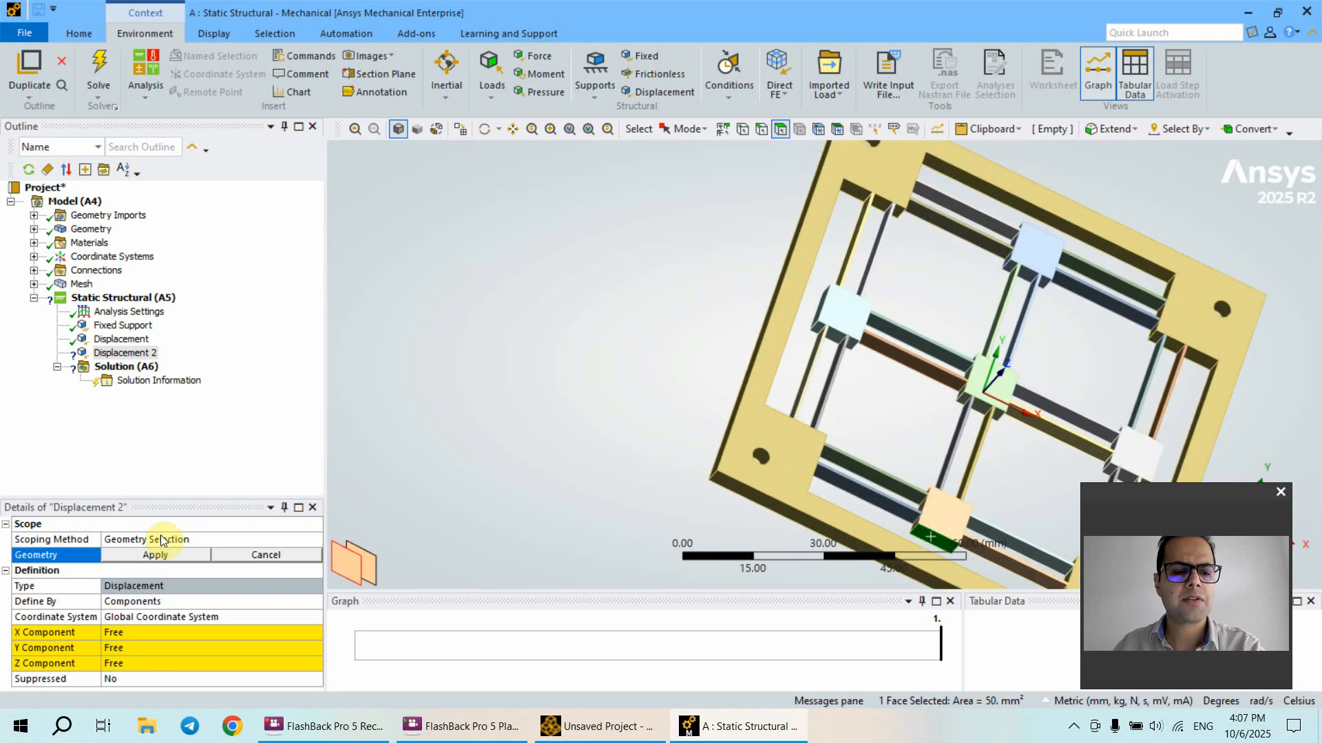
left_click(171, 560)
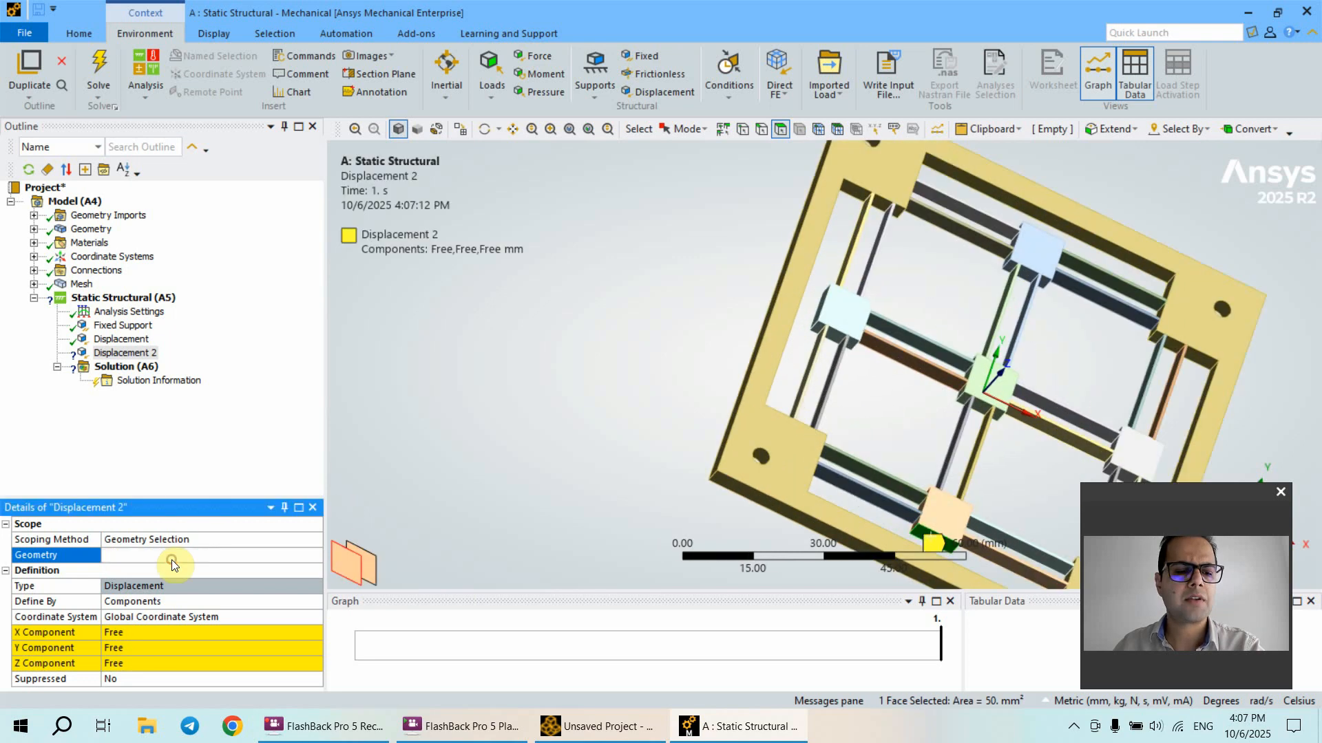
Step: Set the Y component of the lower block's displacement to 0.3 mm
left_click(128, 647)
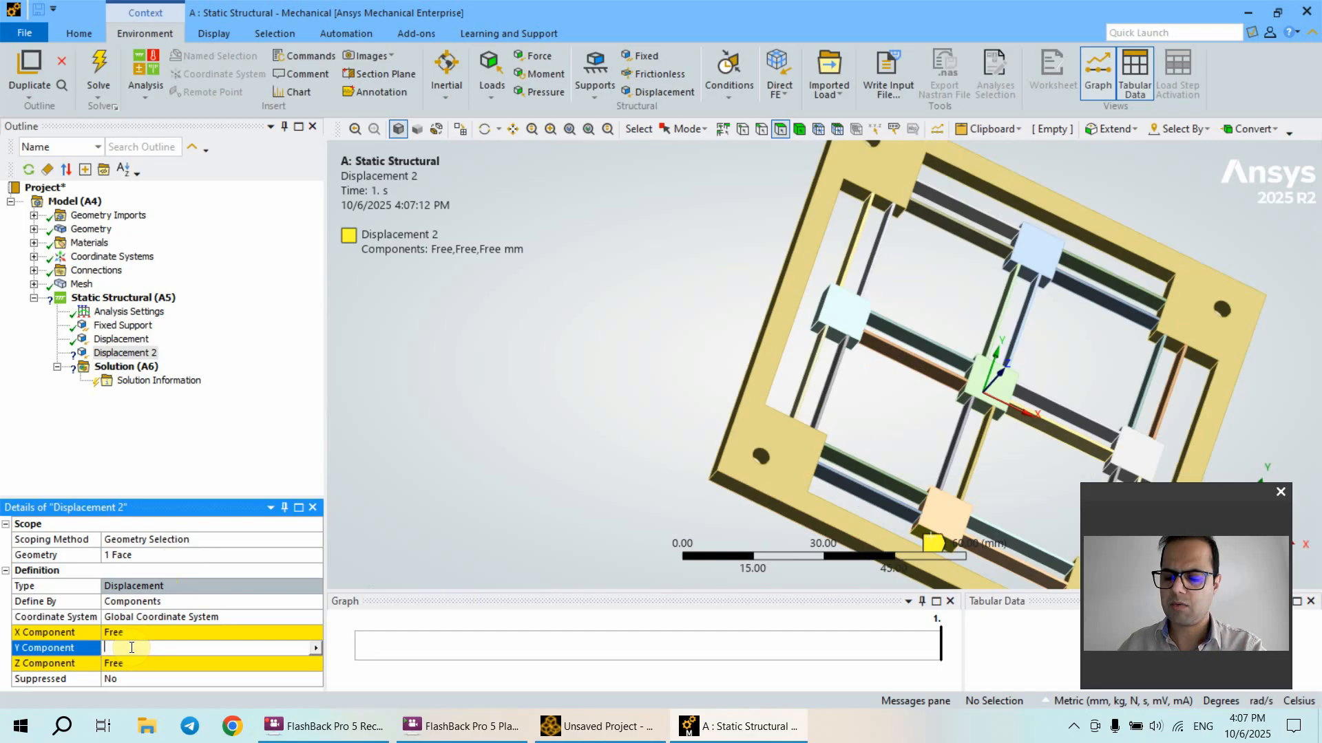
type("0.")
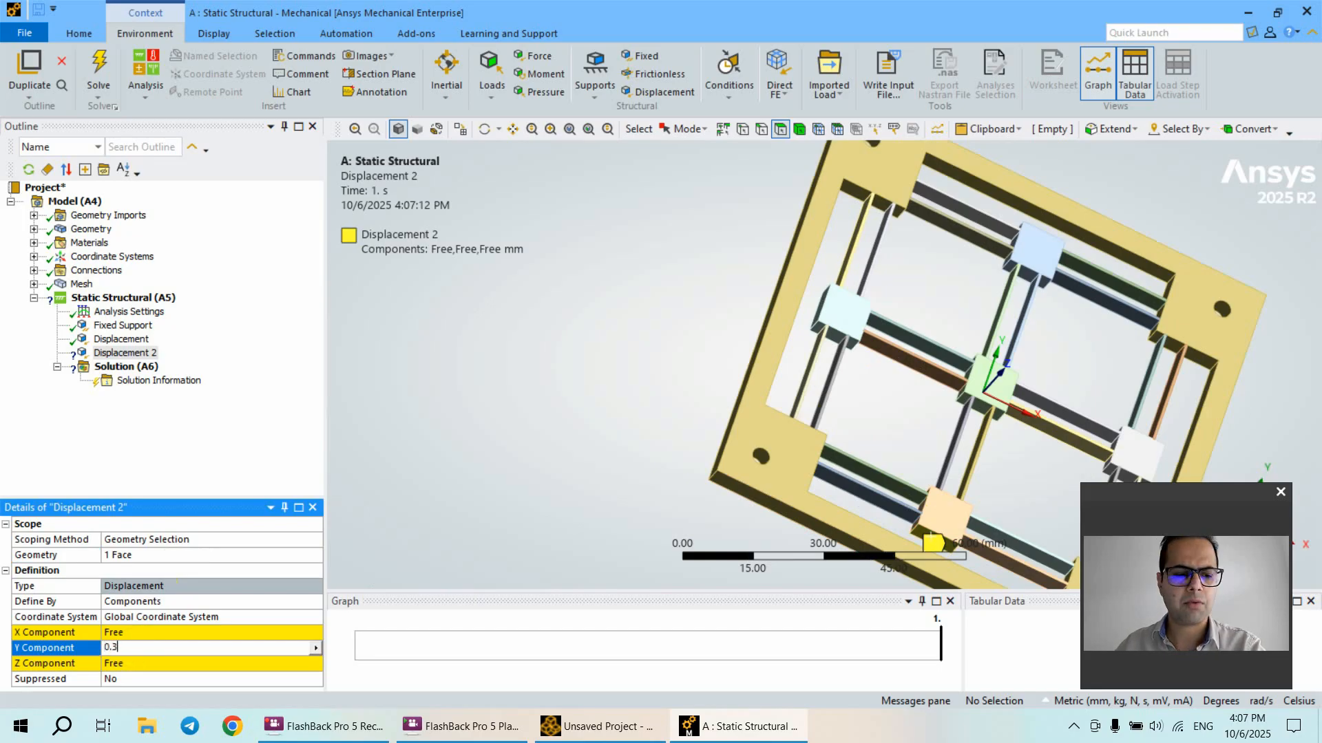
type("3")
key("Return")
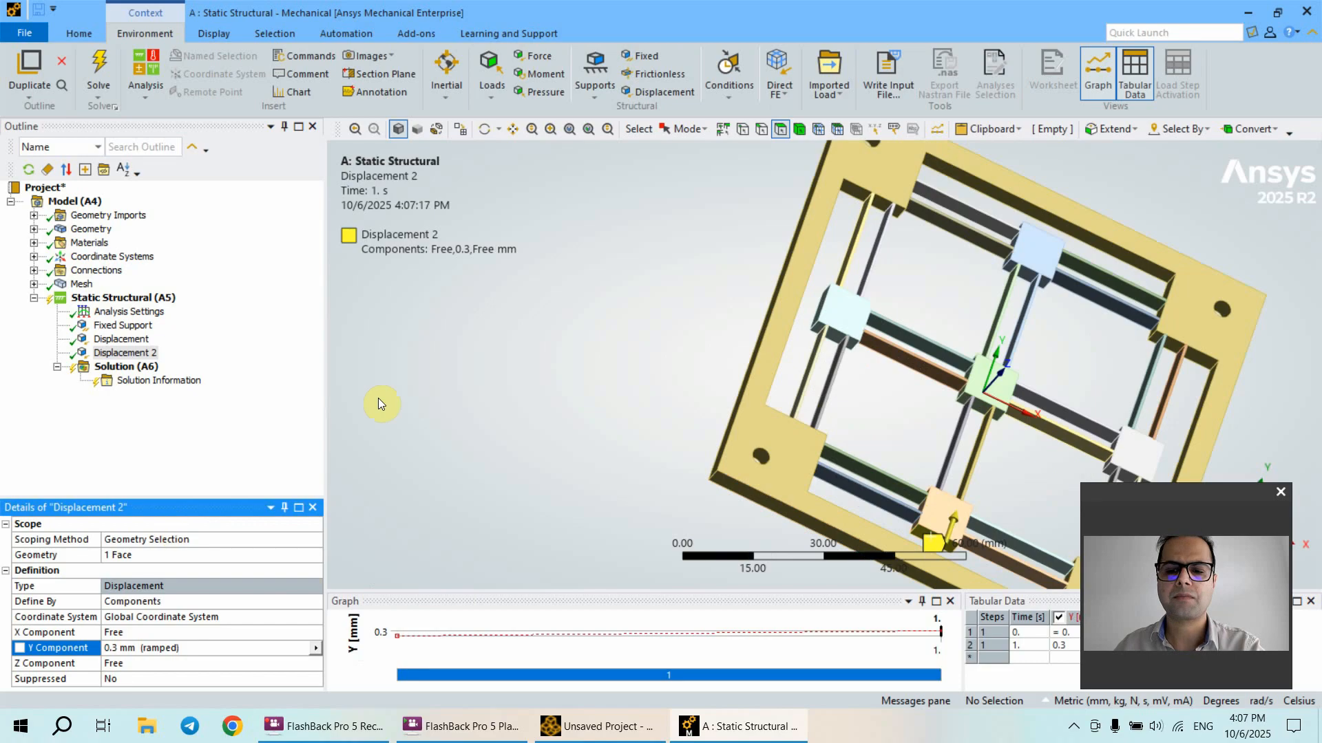
scroll(548, 346, "down", 3)
middle_click_drag(549, 346, 623, 346)
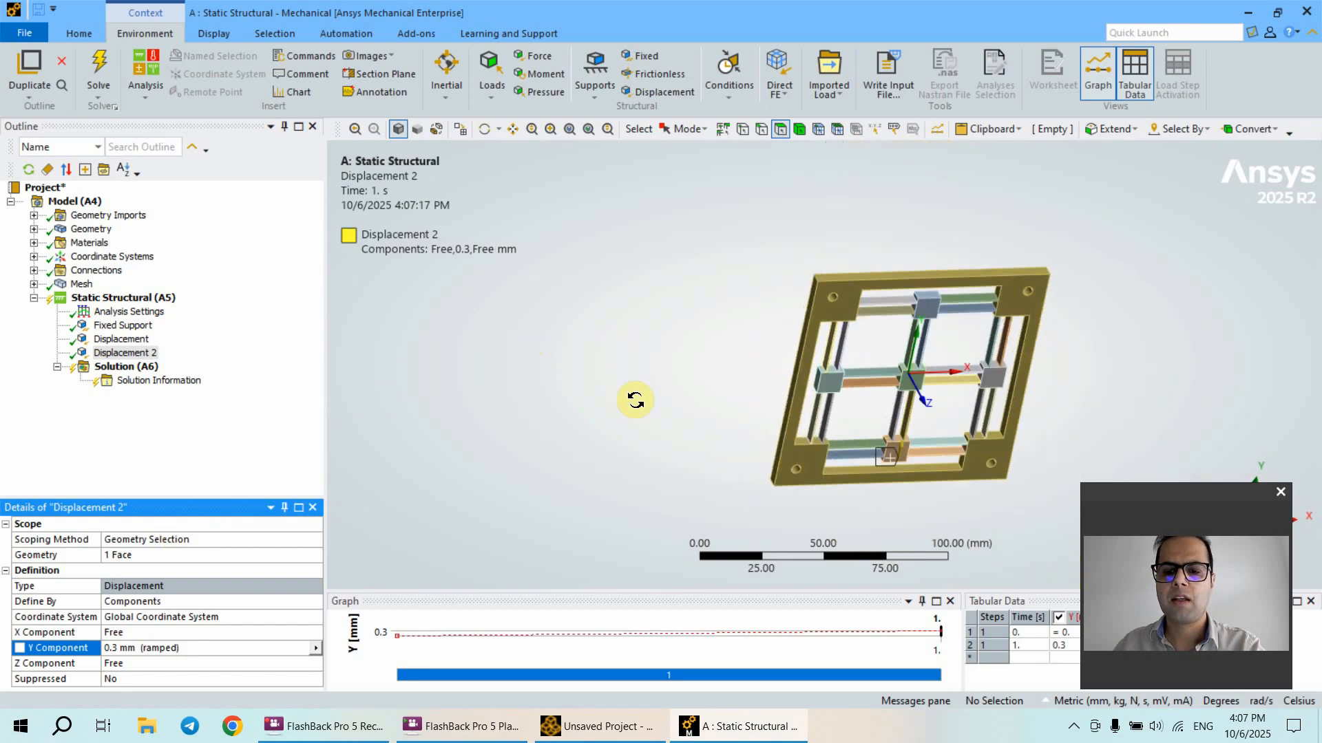
middle_click_drag(635, 400, 527, 402)
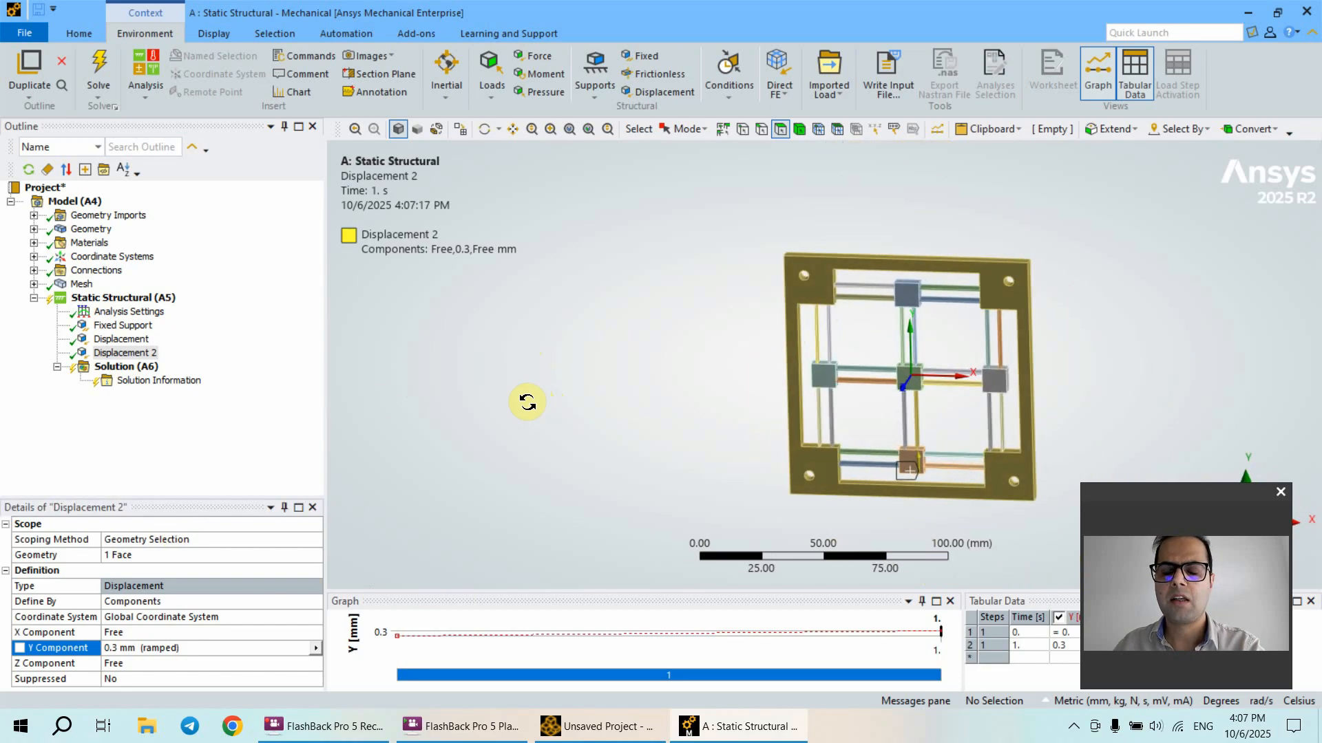
Step: Insert a directional deformation result under the solution of the static structural analysis
scroll(1069, 389, "down", 2)
scroll(1055, 401, "up", 3)
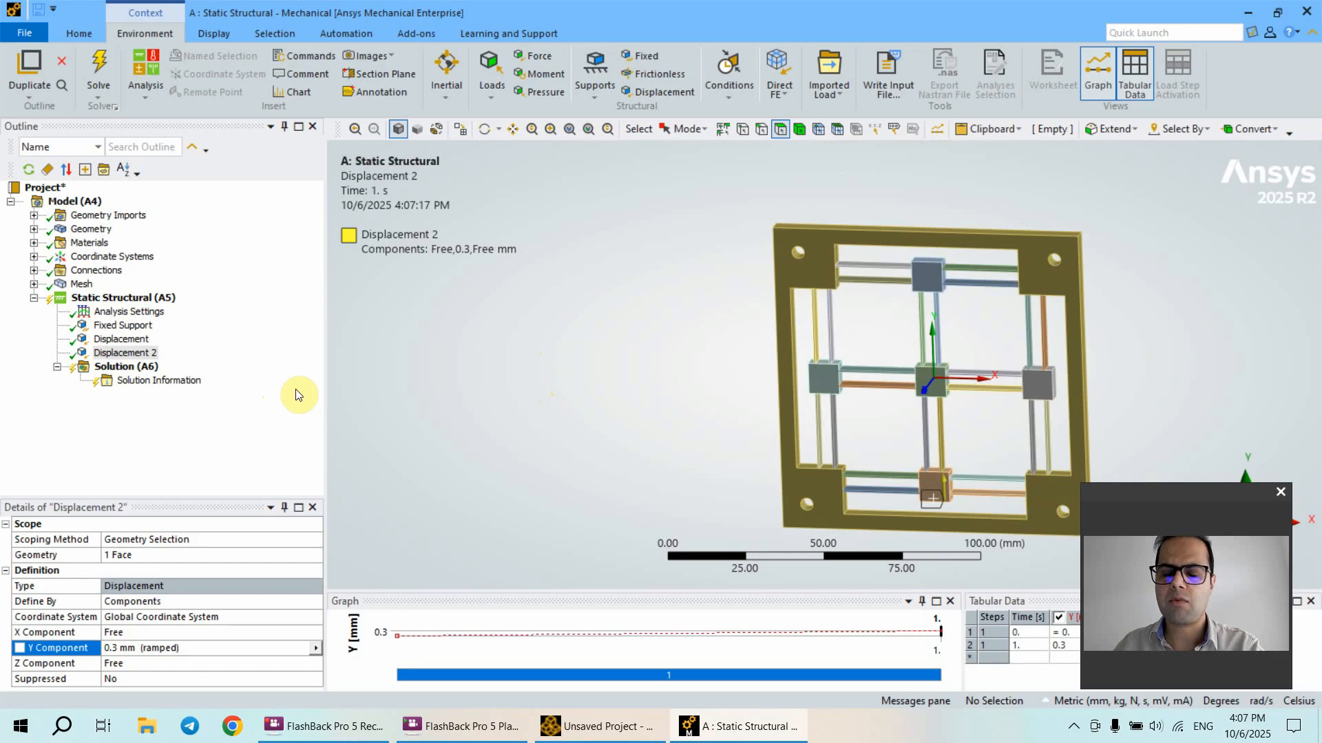
left_click(120, 367)
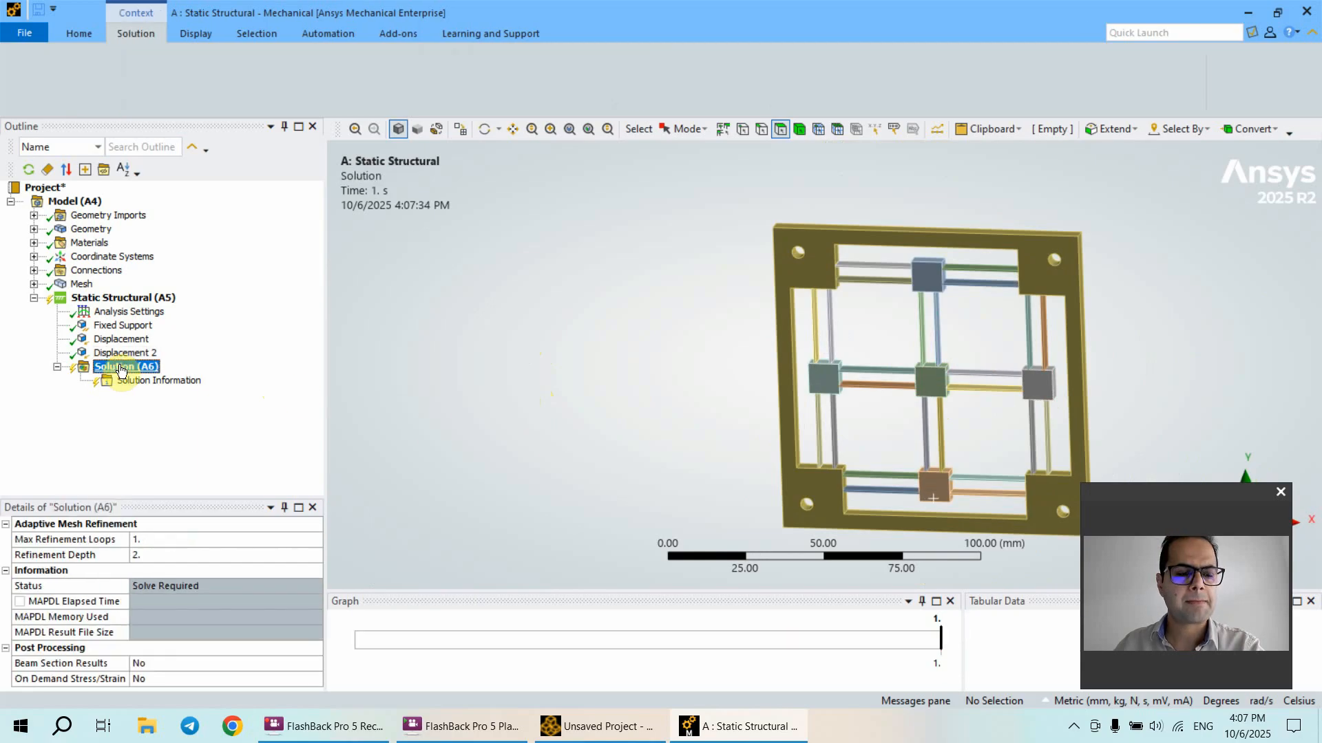
right_click(120, 369)
mouse_move(206, 376)
mouse_move(400, 341)
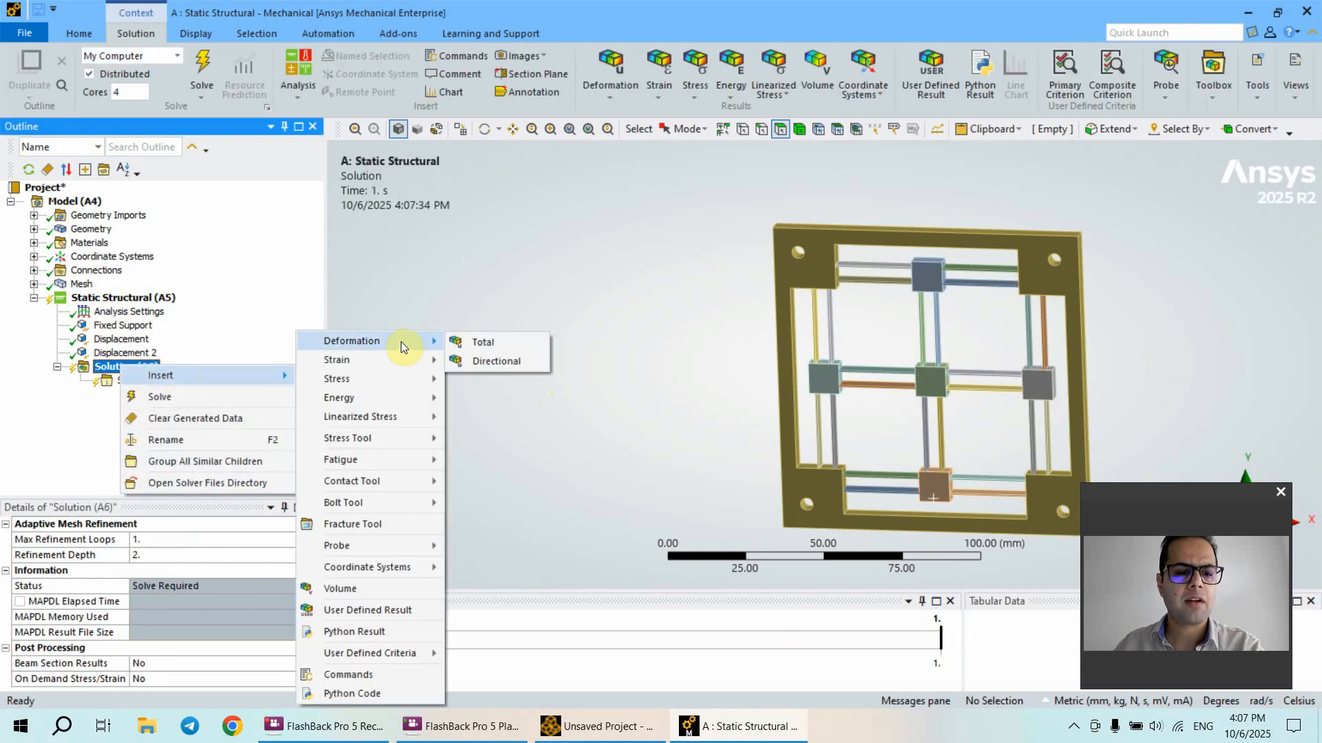
left_click(481, 361)
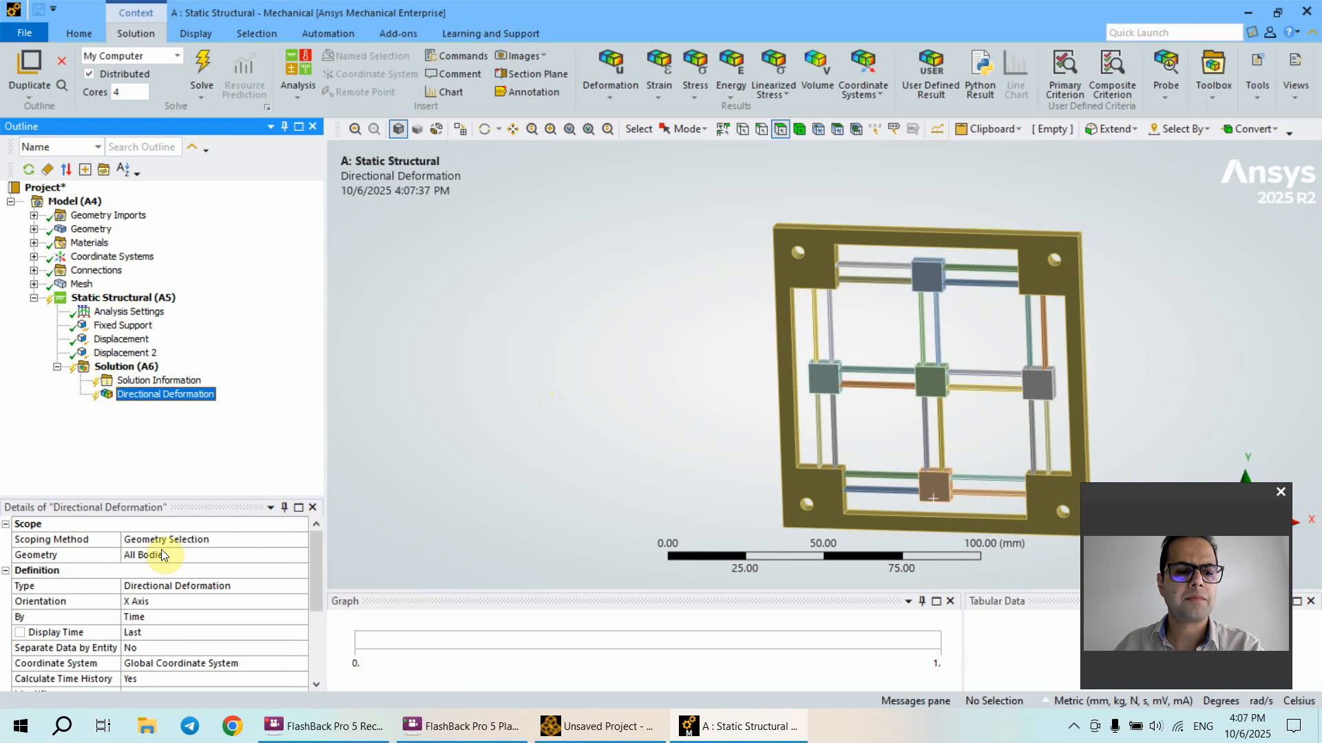
Step: Scope the directional deformation result to the central block body and rename it based on its definition
left_click(161, 555)
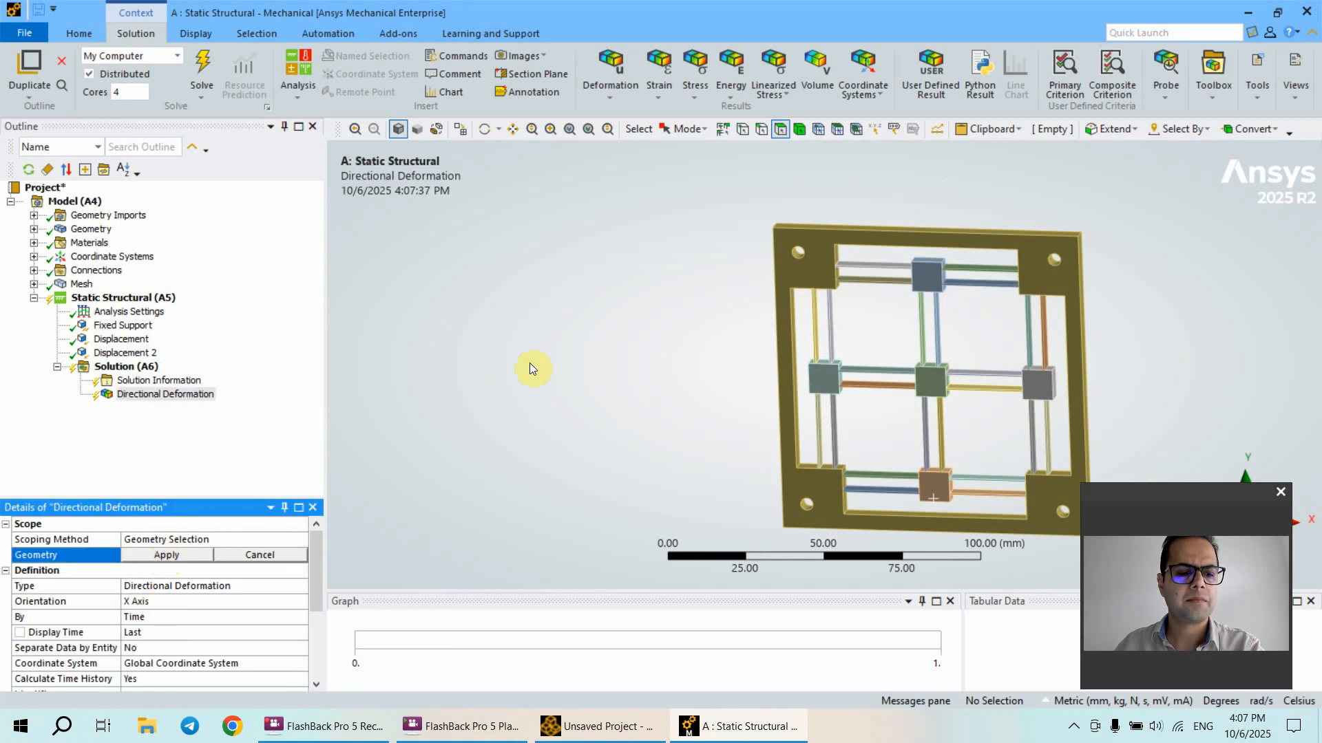
left_click(798, 129)
left_click(925, 380)
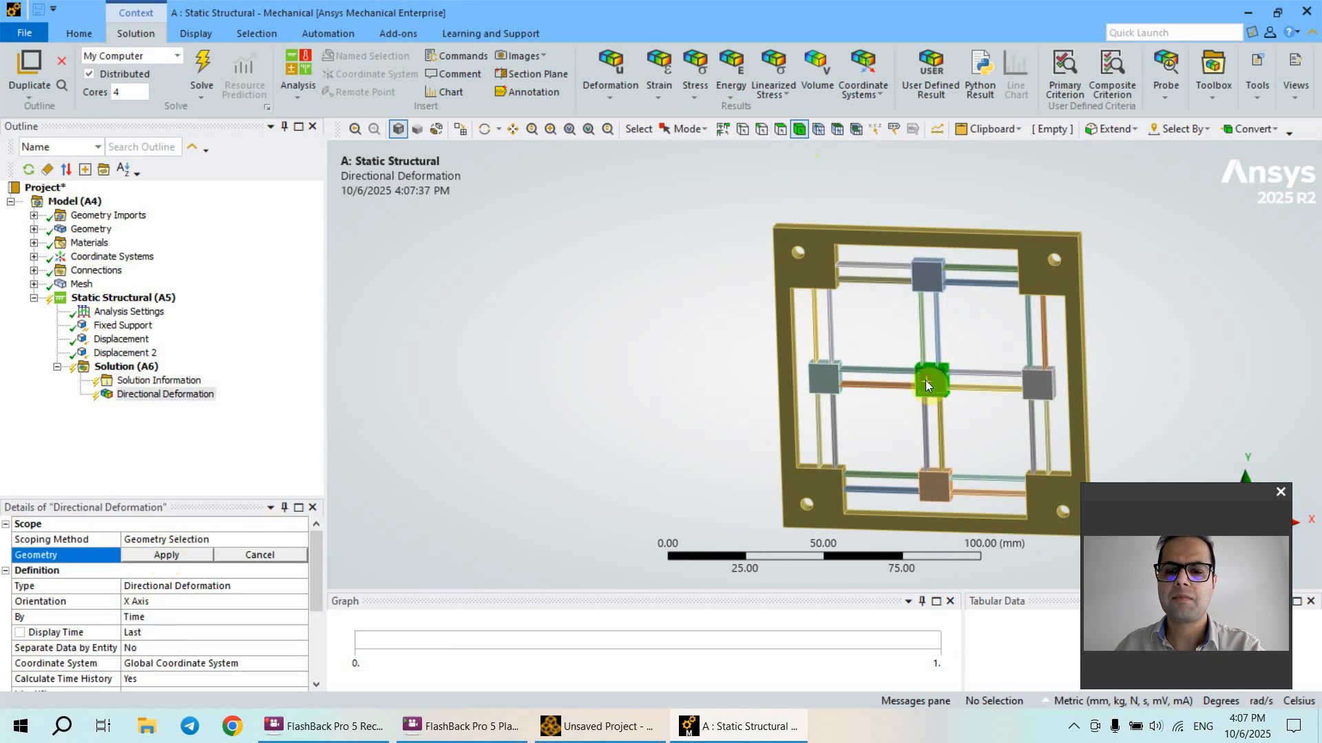
left_click(180, 554)
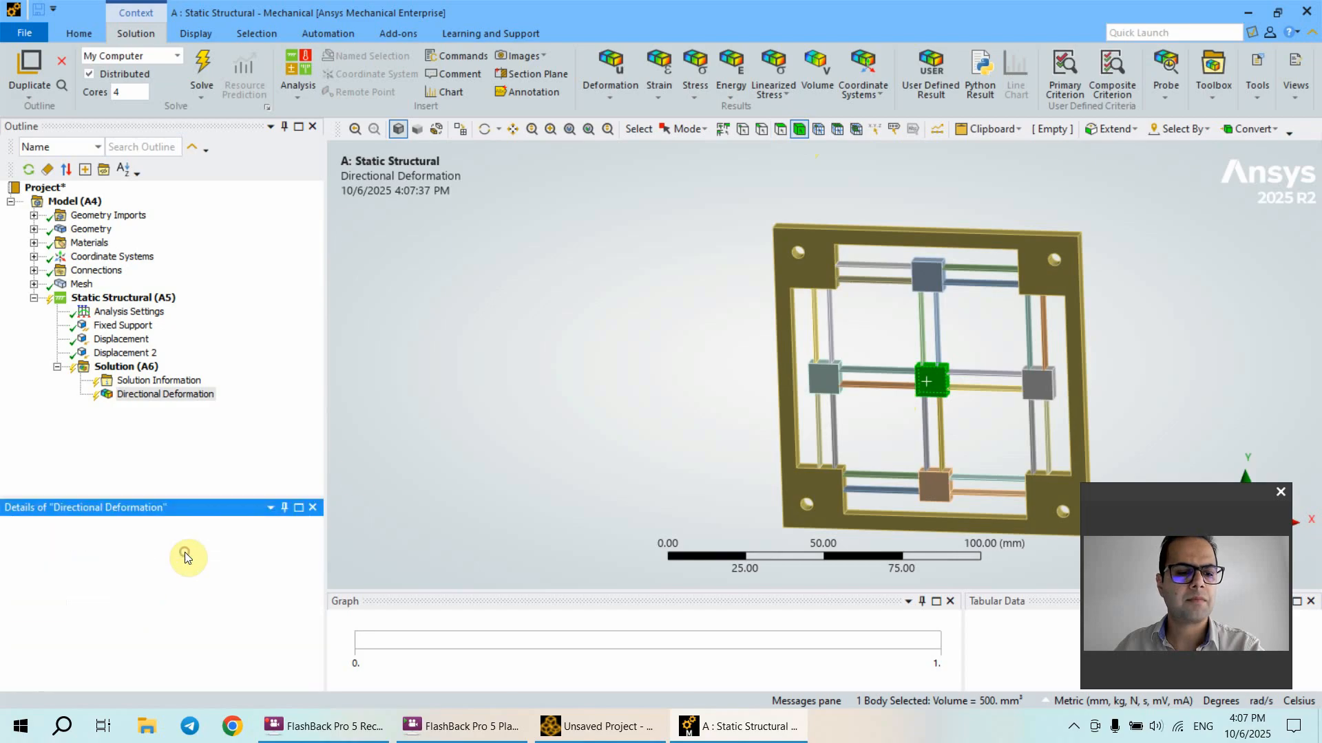
right_click(148, 396)
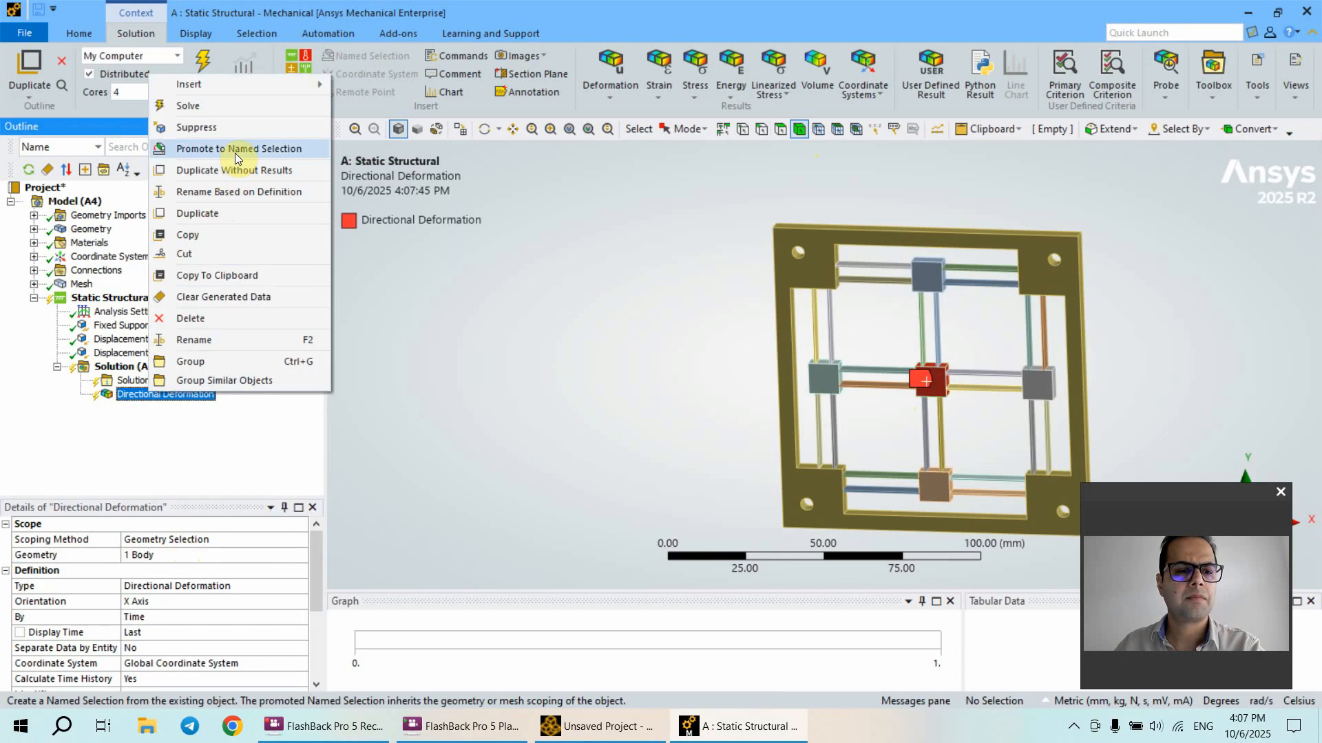
left_click(232, 192)
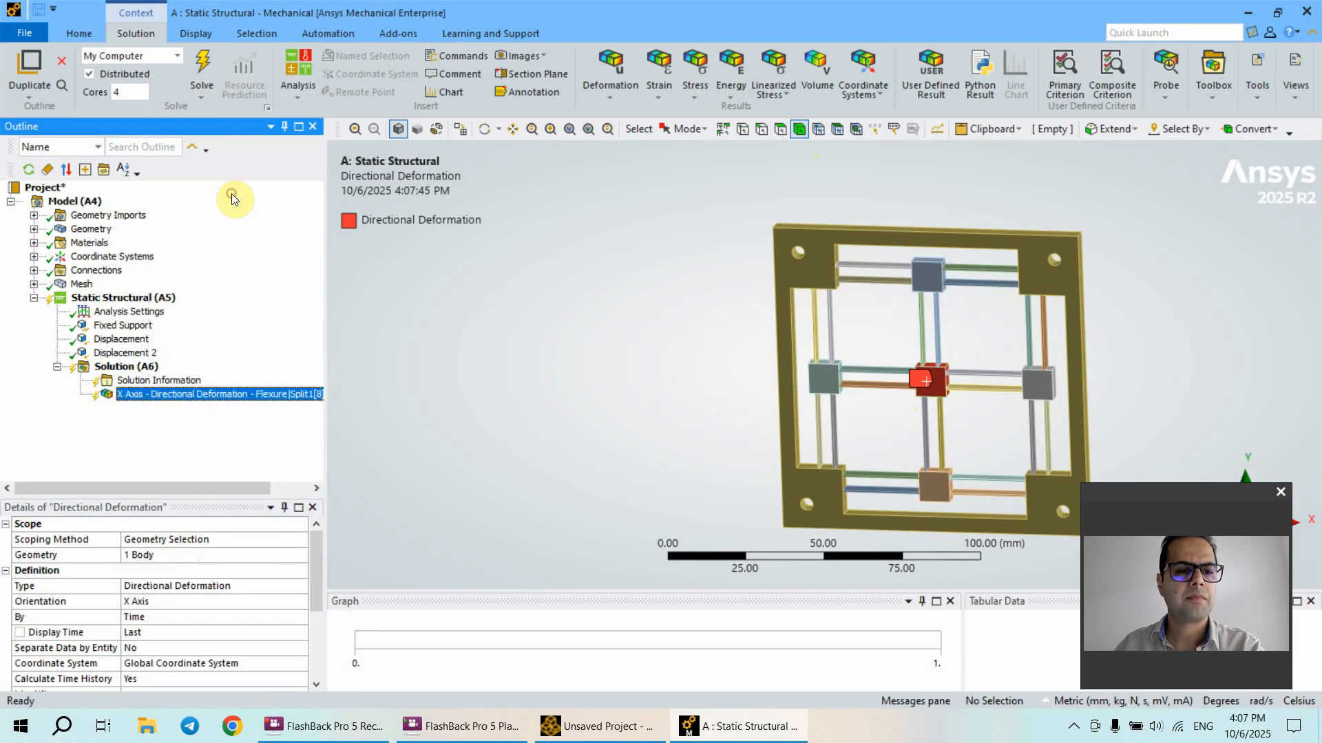
Step: Duplicate the central block's X-axis deformation result, set the copy's orientation to Y Axis and rename it based on its definition
right_click(135, 398)
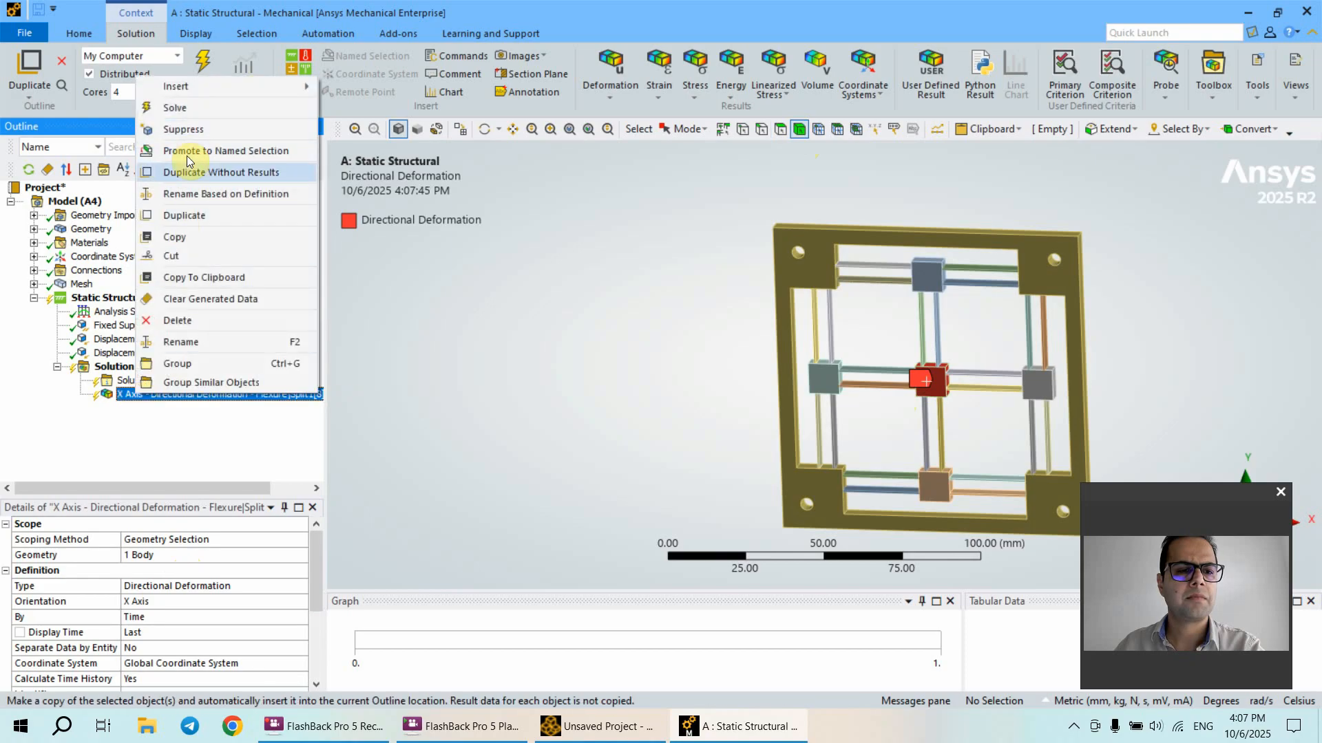
left_click(185, 216)
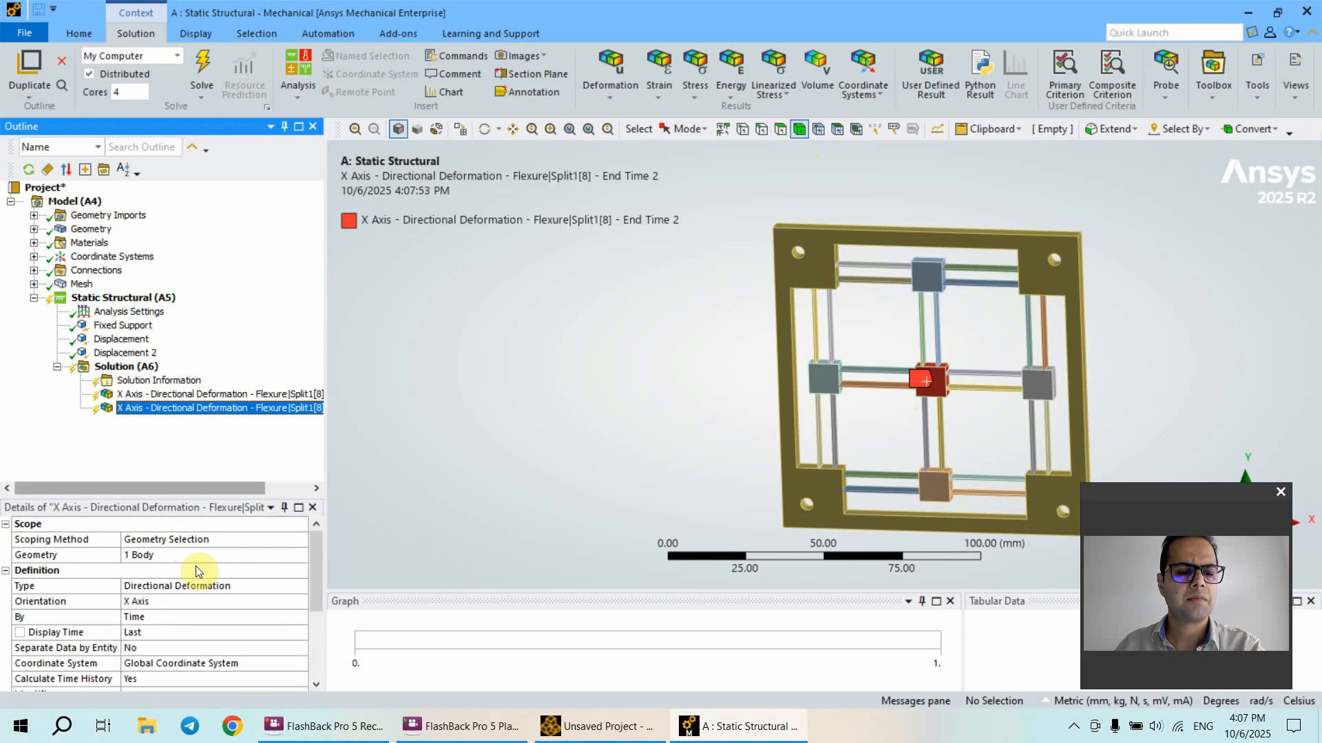
left_click(227, 602)
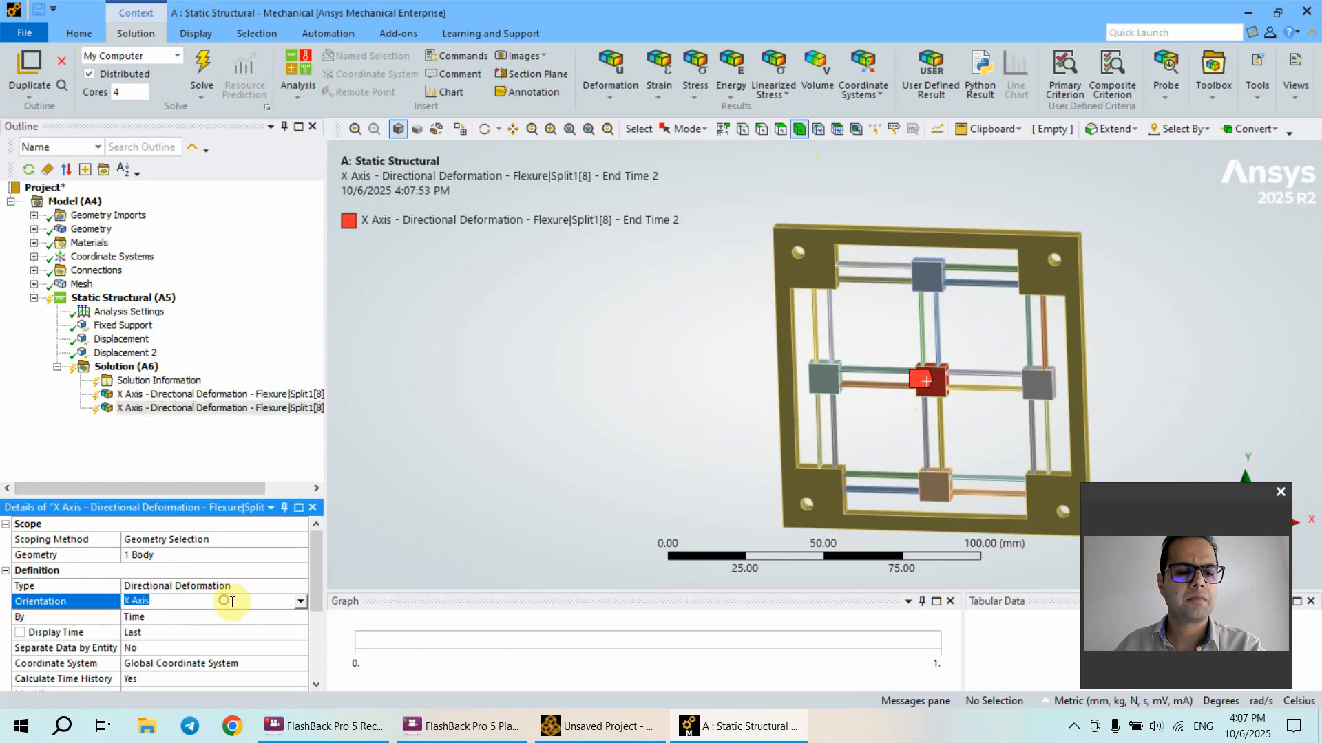
left_click(302, 603)
left_click(166, 627)
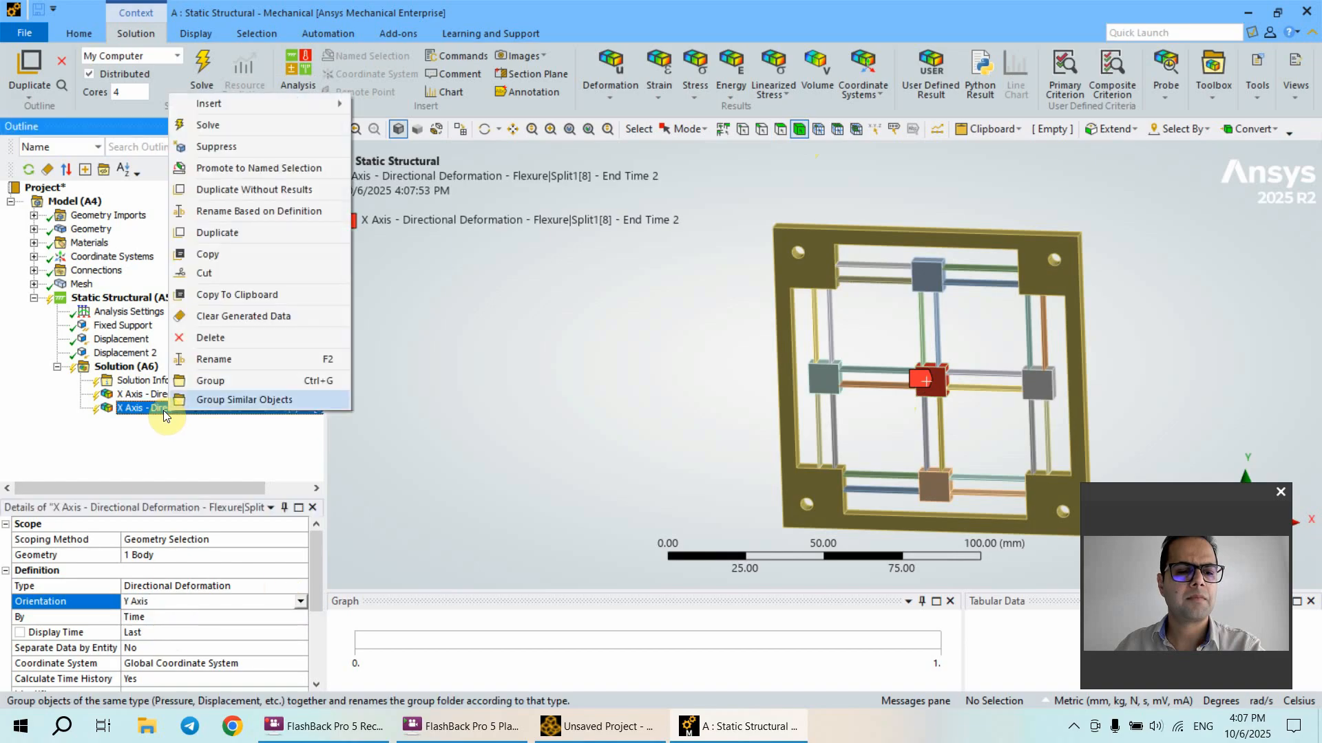
left_click(223, 212)
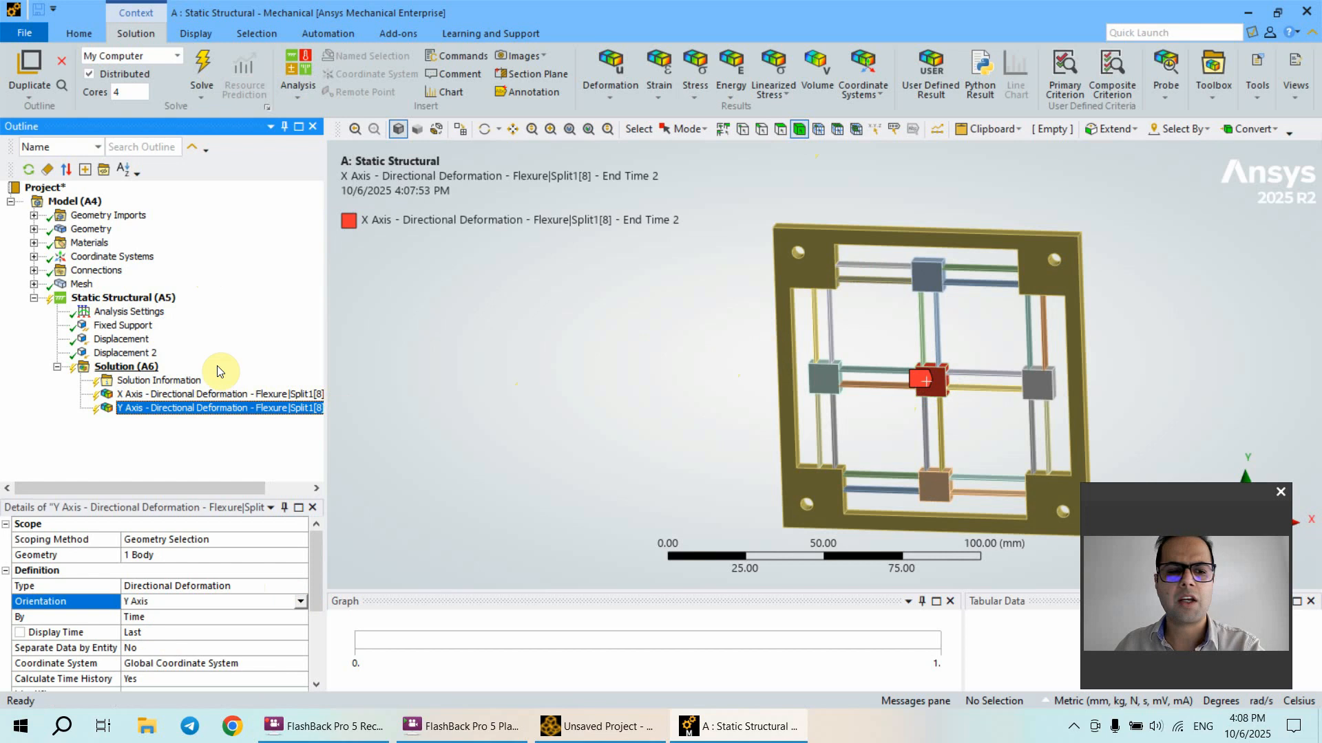
Step: Insert an equivalent (von-Mises) stress result for all bodies under the solution
left_click(135, 371)
right_click(134, 370)
mouse_move(239, 382)
mouse_move(386, 378)
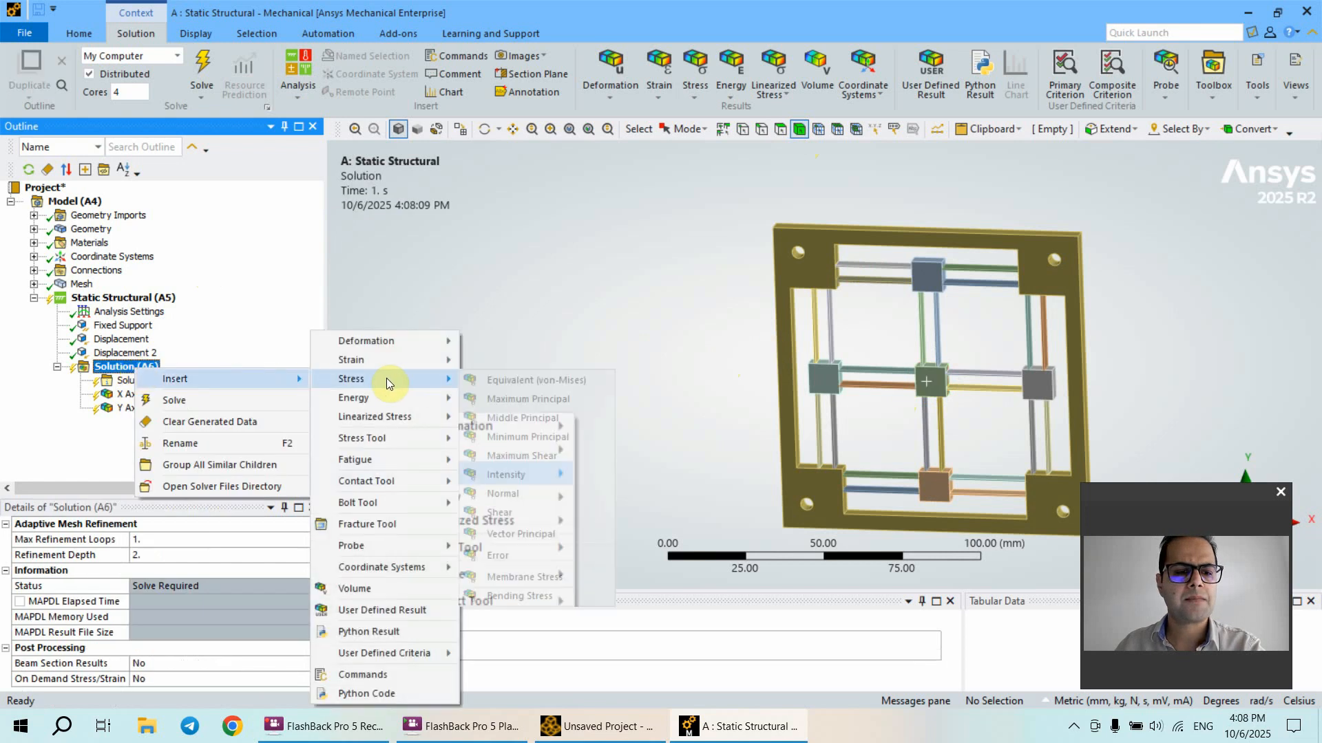
left_click(558, 382)
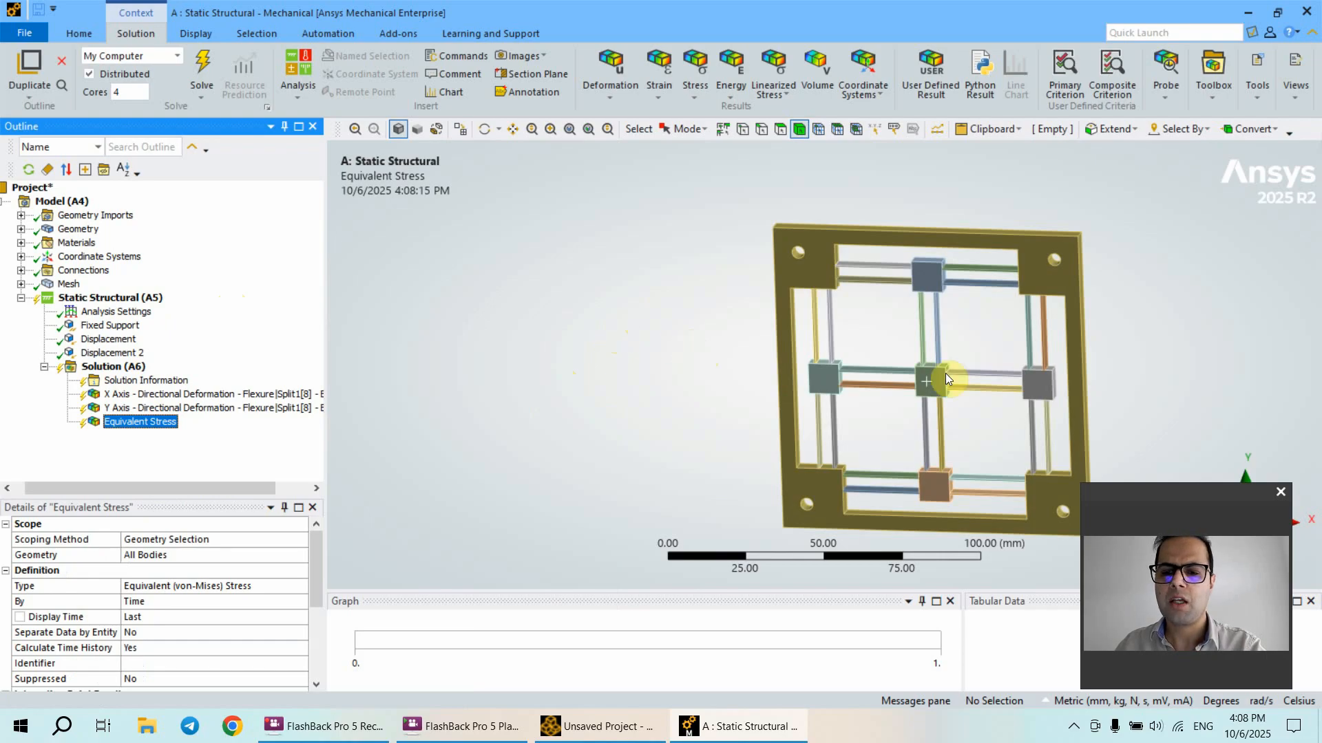
Step: Insert a force reaction probe under the solution and set its boundary condition to Displacement
right_click(132, 369)
mouse_move(181, 377)
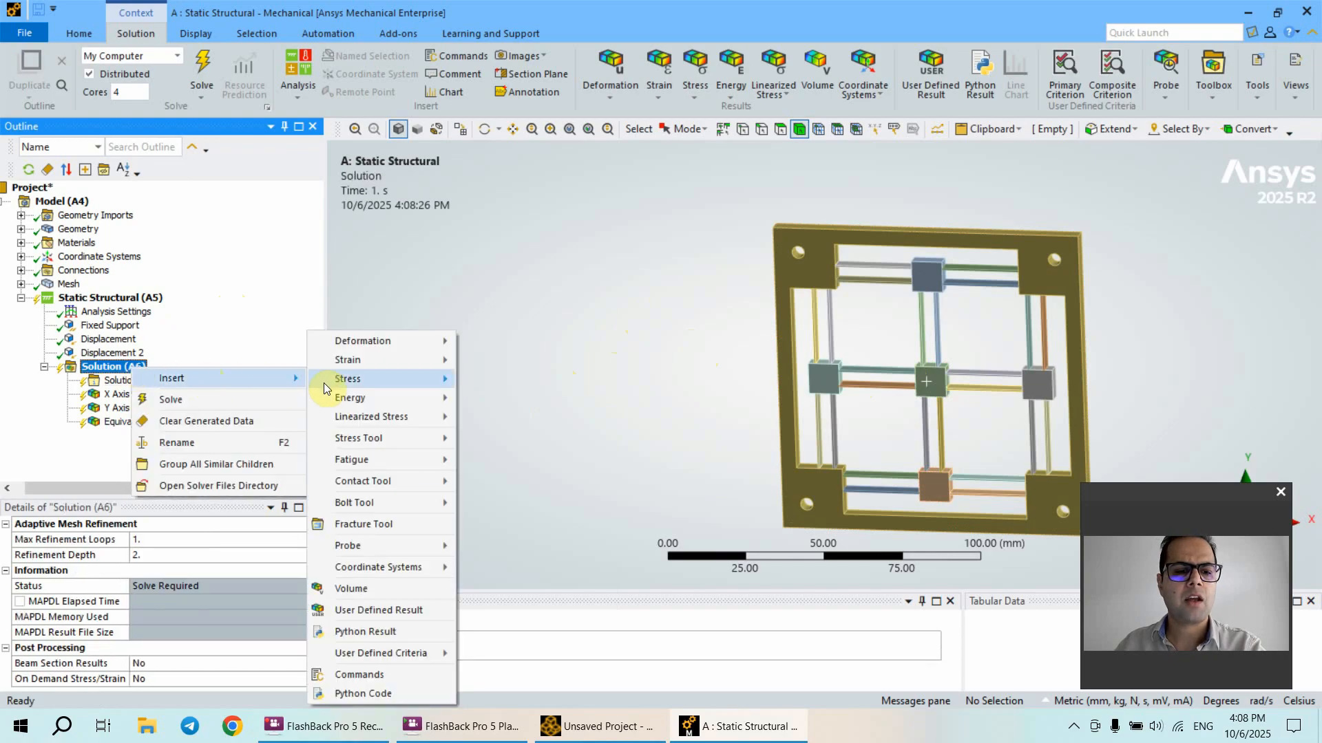
mouse_move(420, 549)
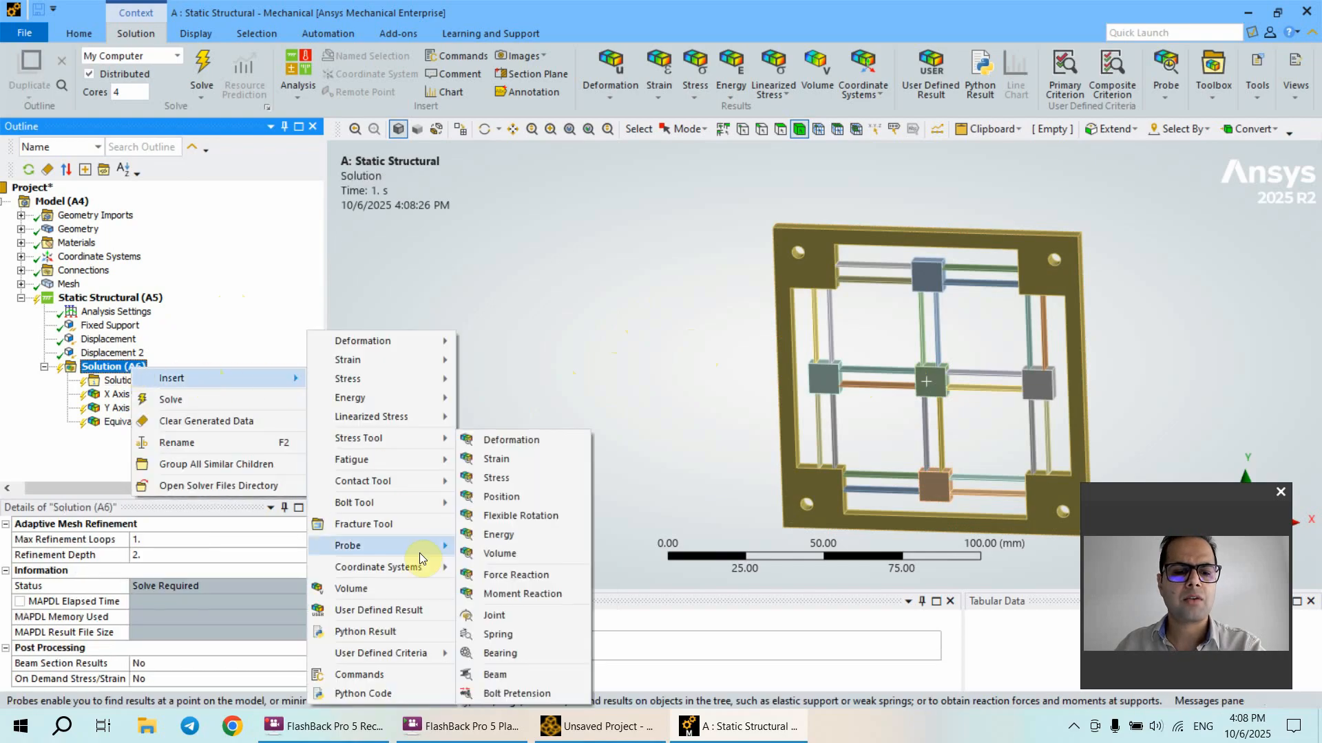
left_click(516, 576)
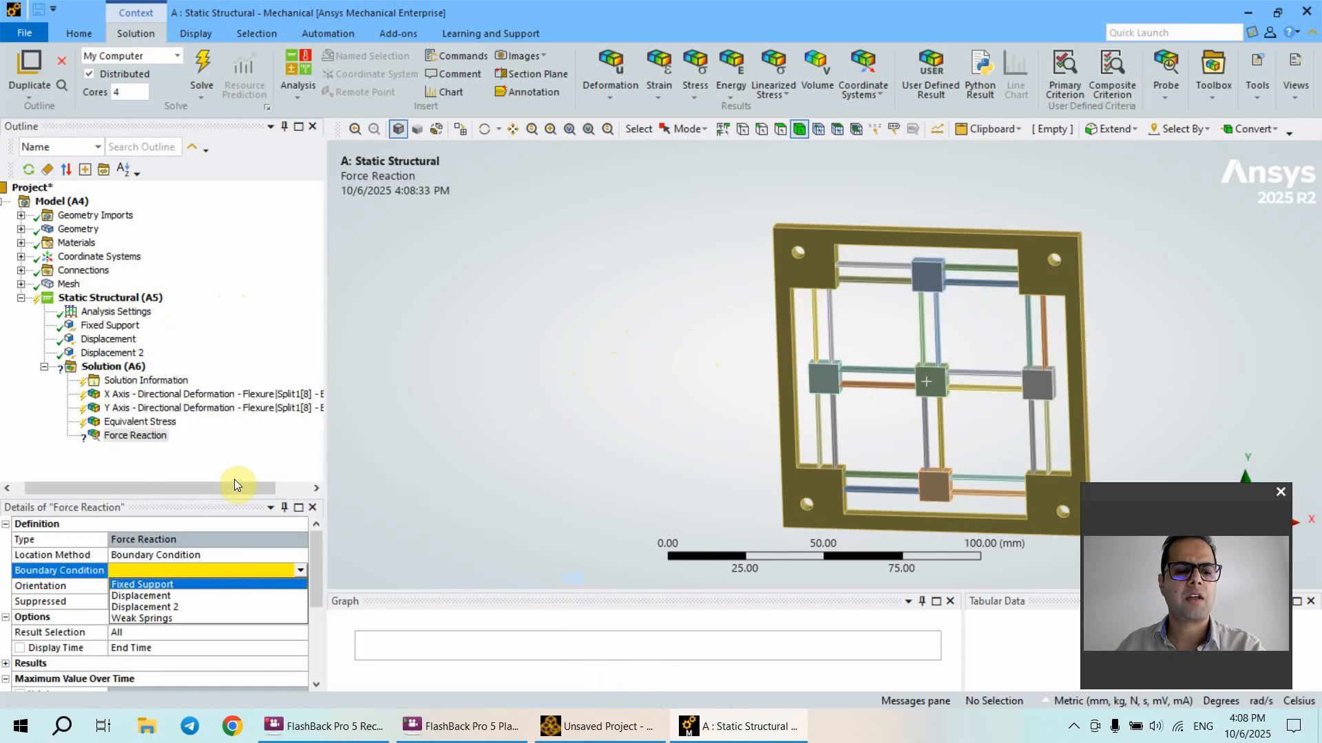
left_click(158, 596)
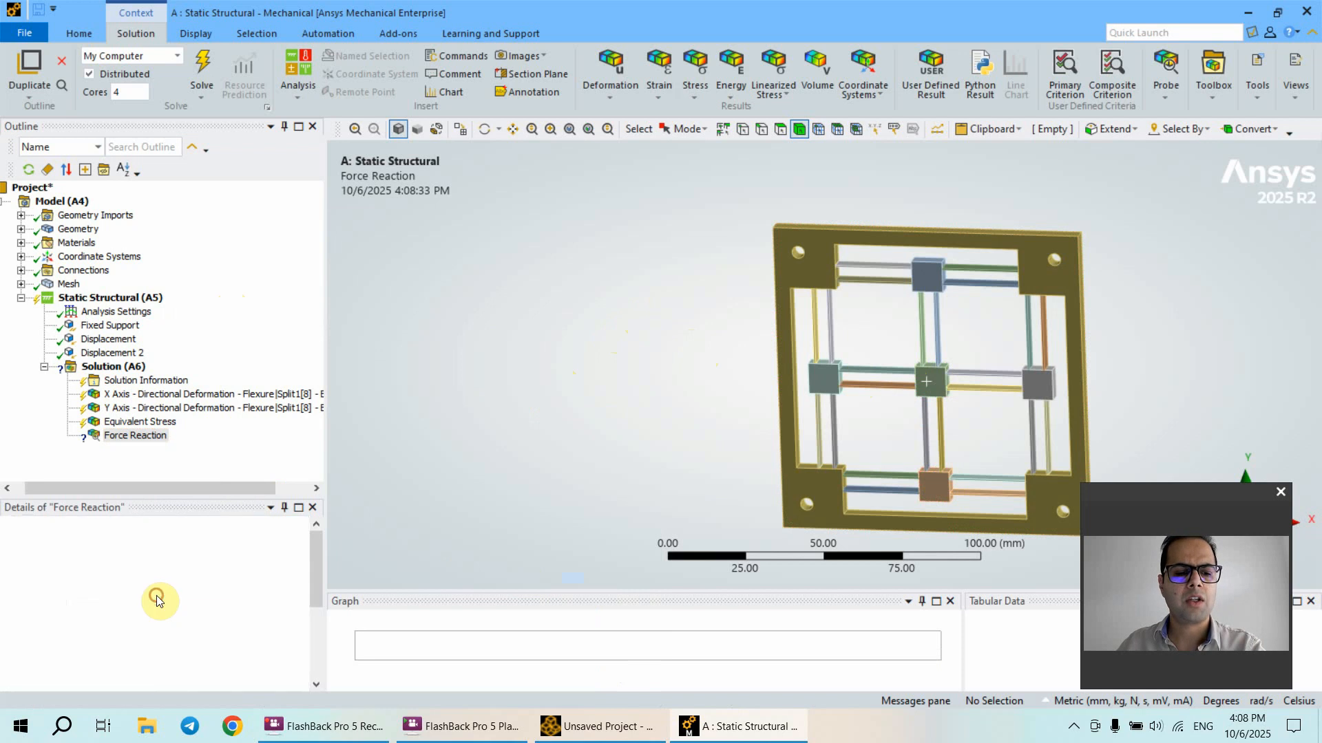
Step: Duplicate the force reaction probe with Displacement 2 as its boundary condition, and solve the analysis
right_click(143, 444)
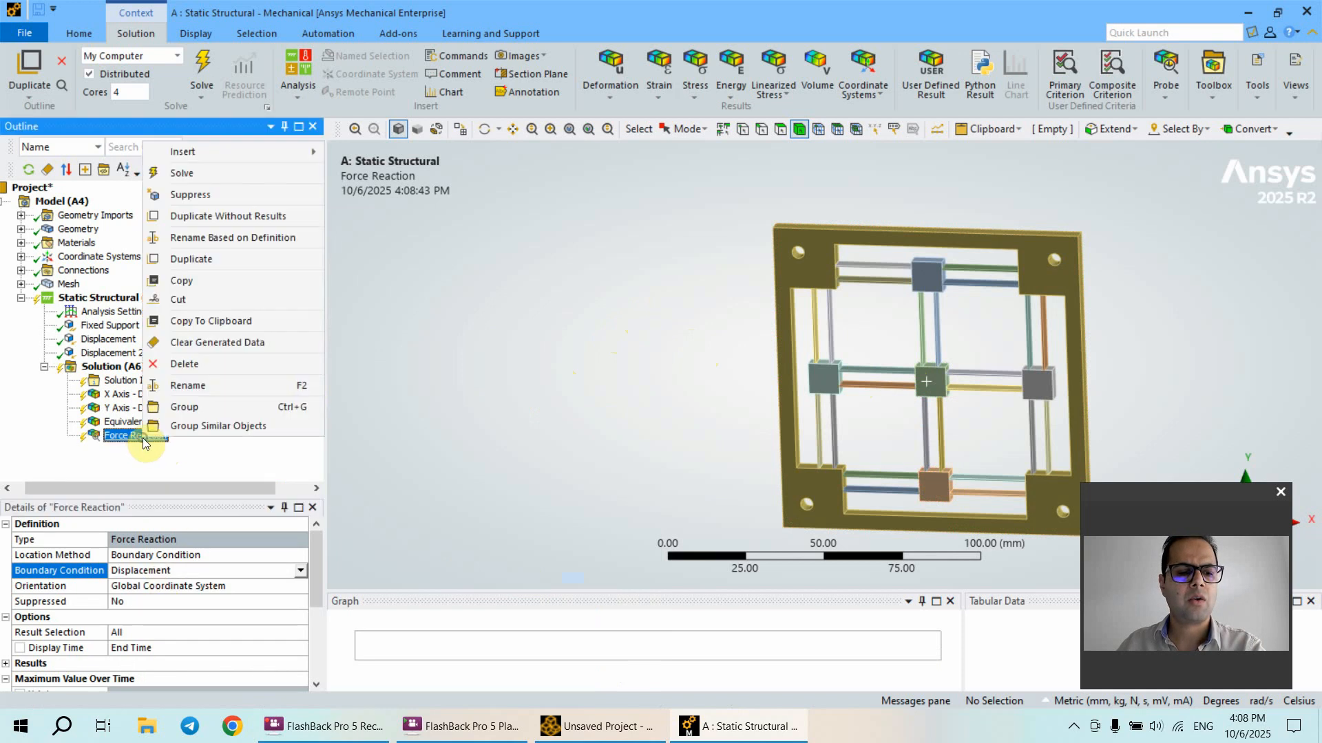
left_click(209, 259)
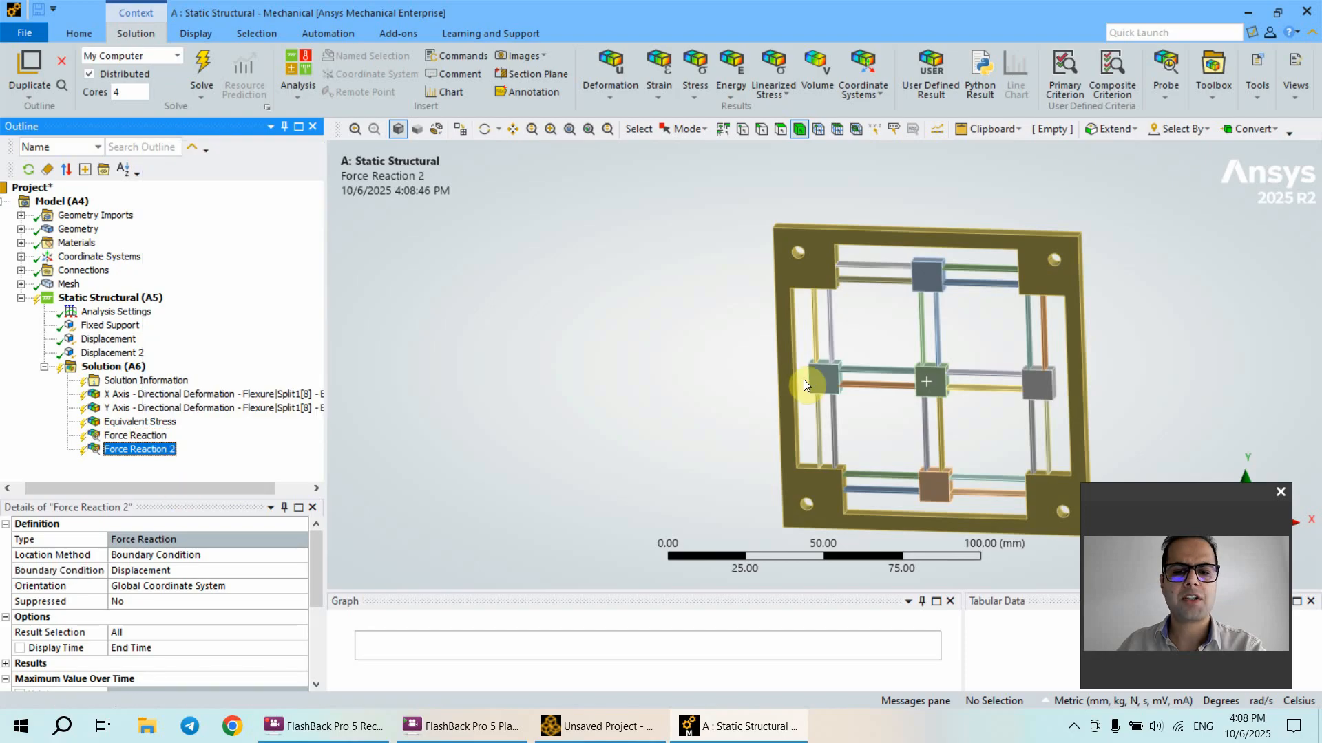
left_click(199, 572)
left_click(301, 570)
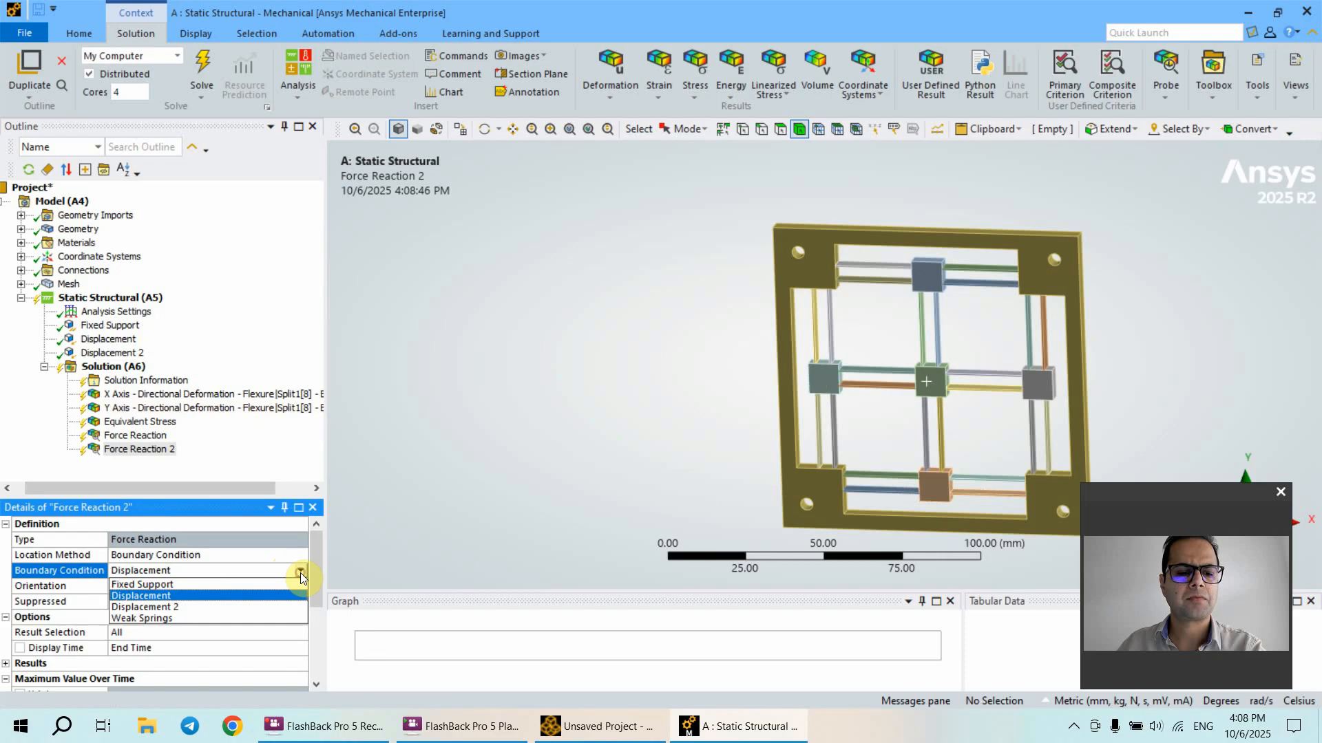
left_click(183, 601)
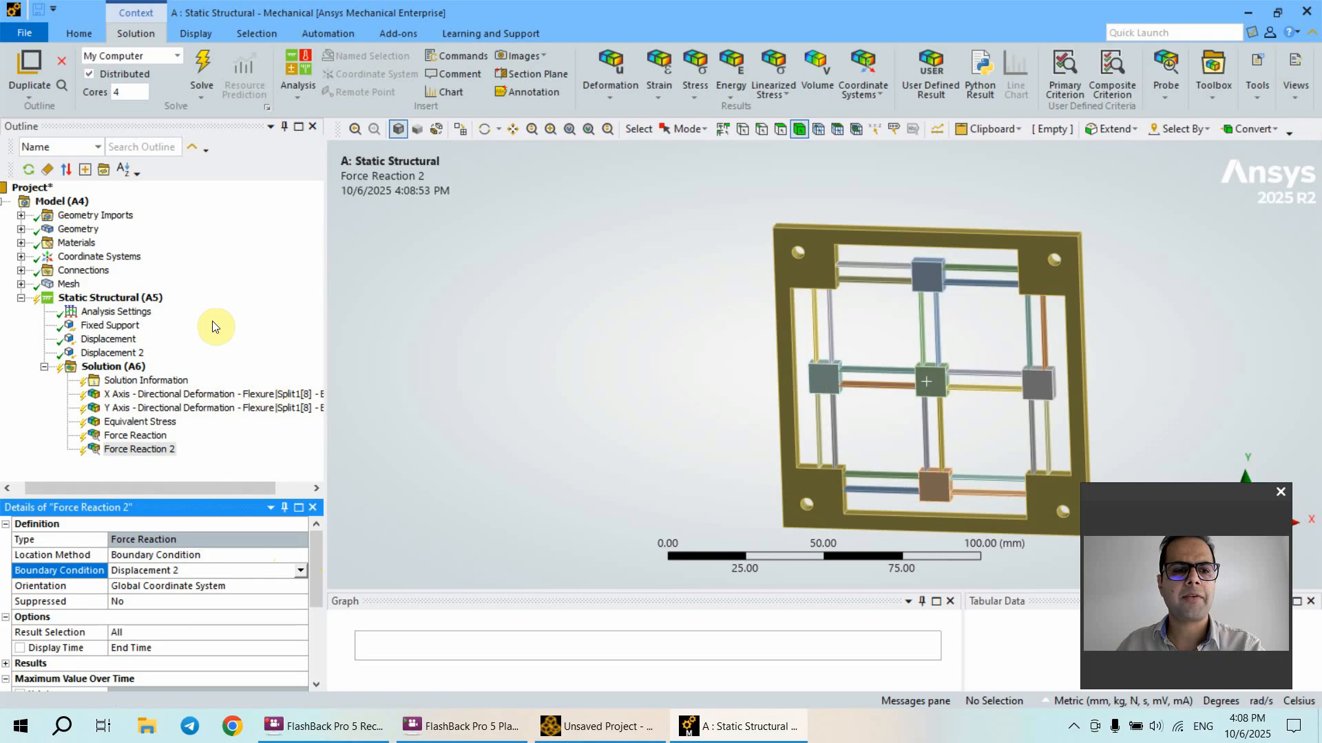
left_click(204, 66)
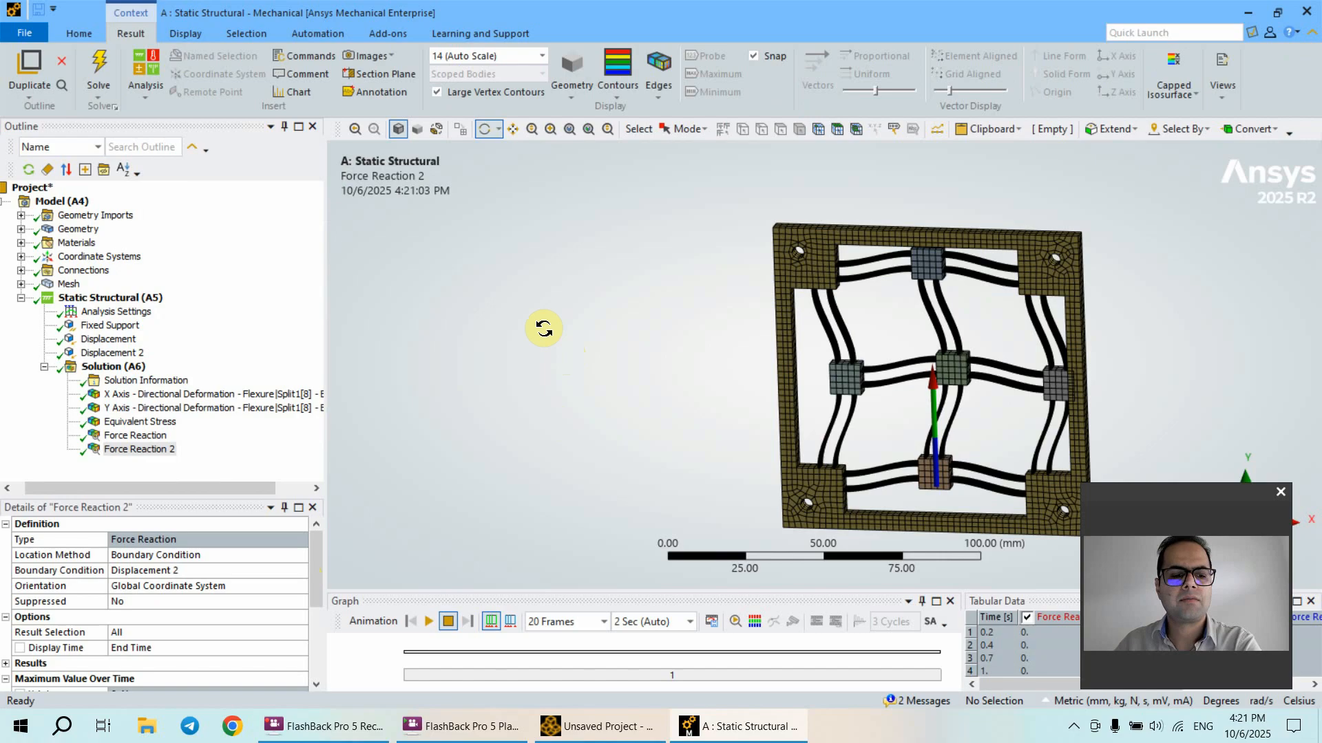
Step: Examine the X-axis and Y-axis directional deformation results of the central block
left_click(143, 393)
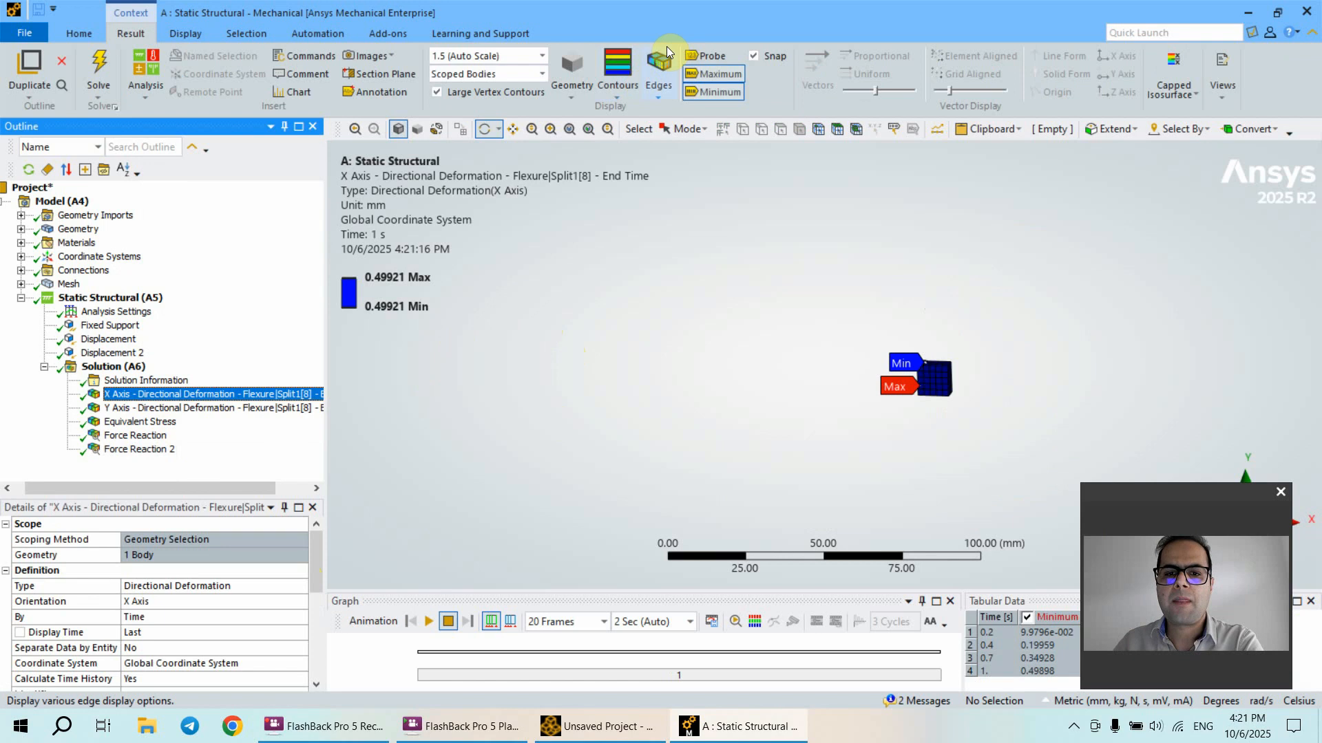
scroll(975, 391, "up", 2)
scroll(975, 391, "up", 1)
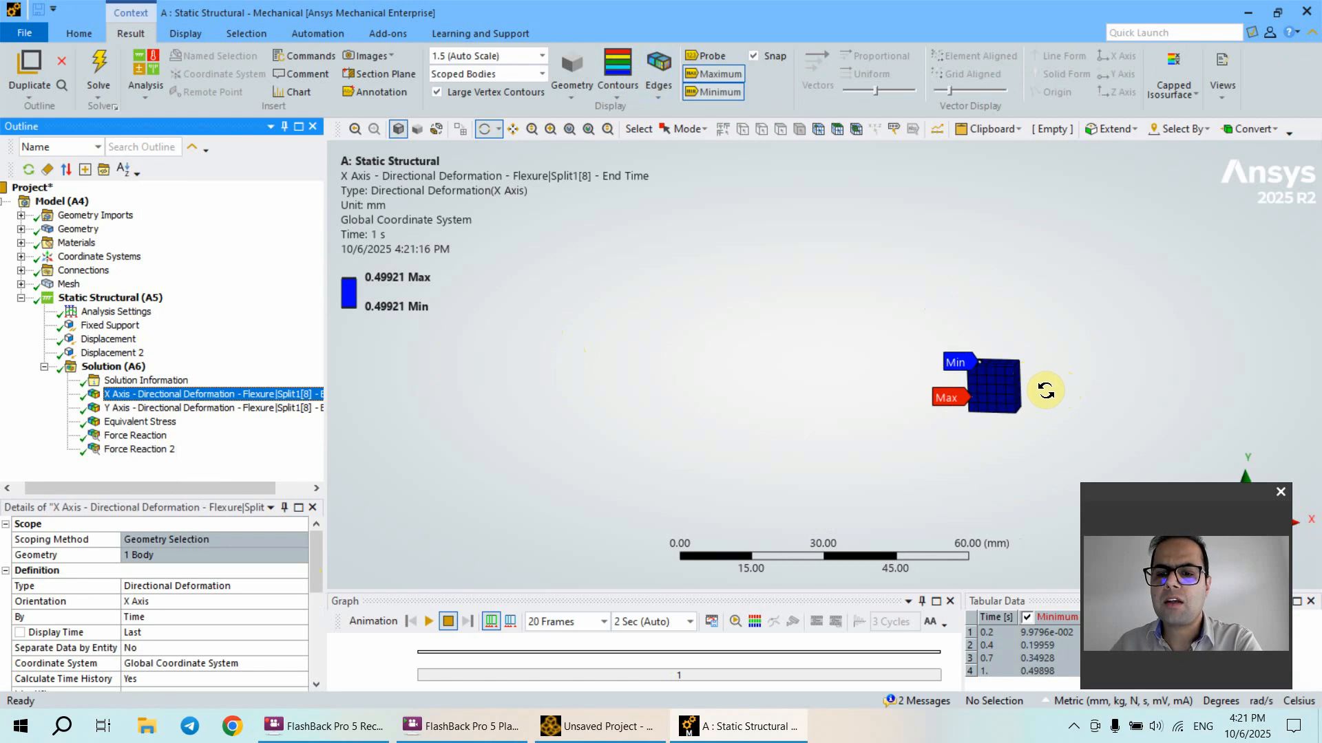
scroll(1046, 392, "up", 1)
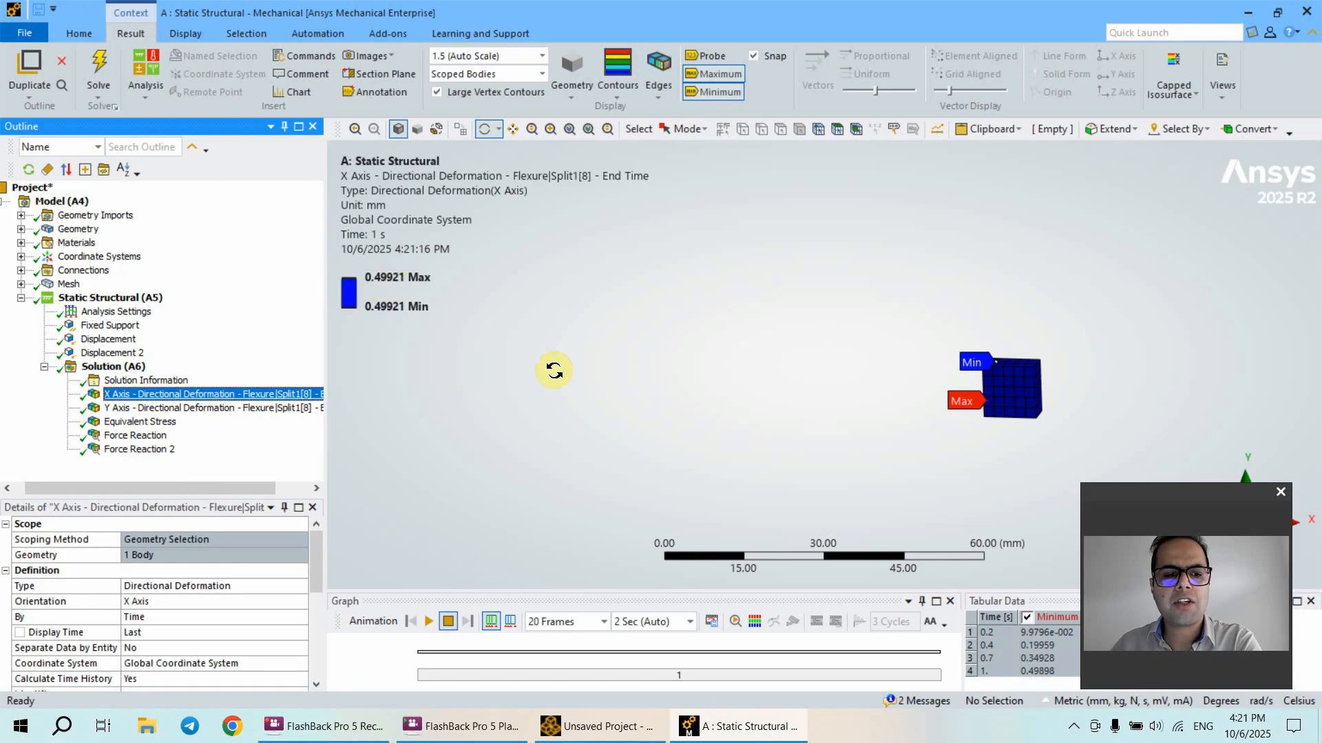
left_click(157, 409)
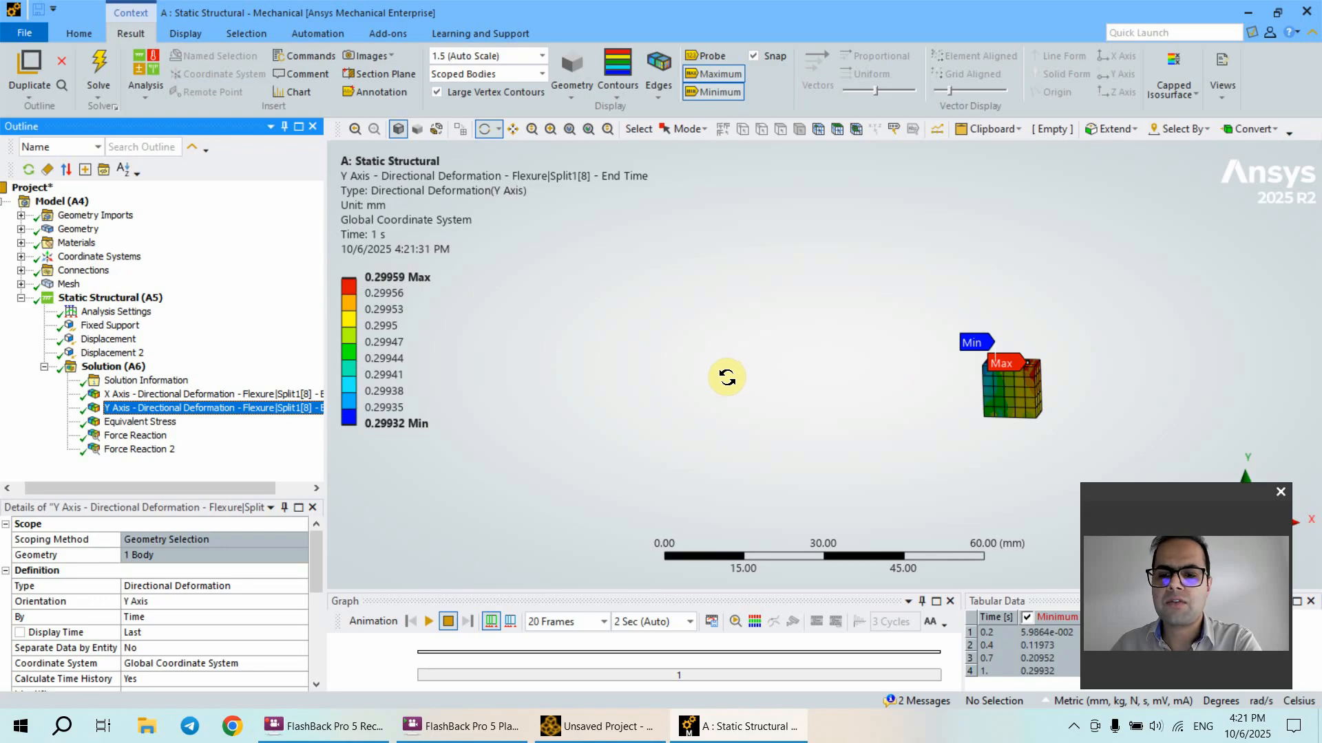
Step: Display the equivalent stress result with smooth contours, no wireframe and a 7 (0.5x Auto) deformation scale
left_click(141, 422)
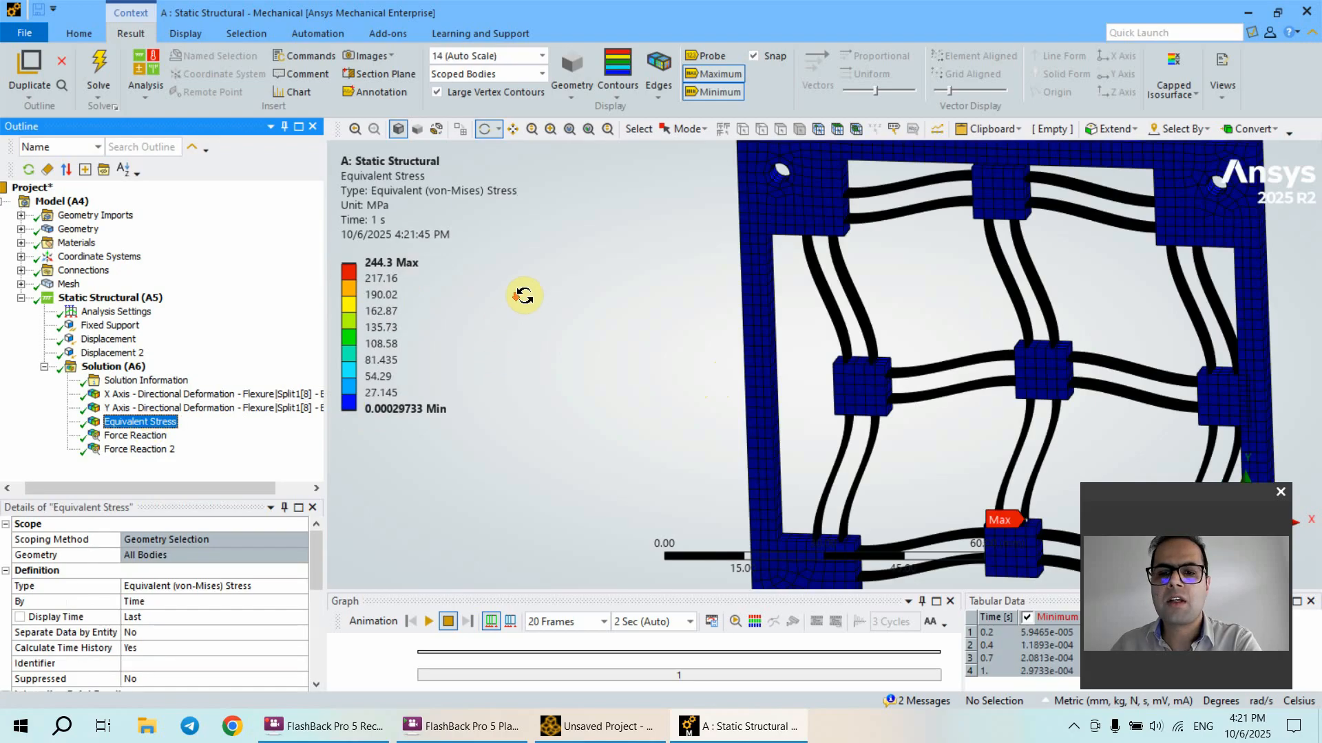
left_click(634, 92)
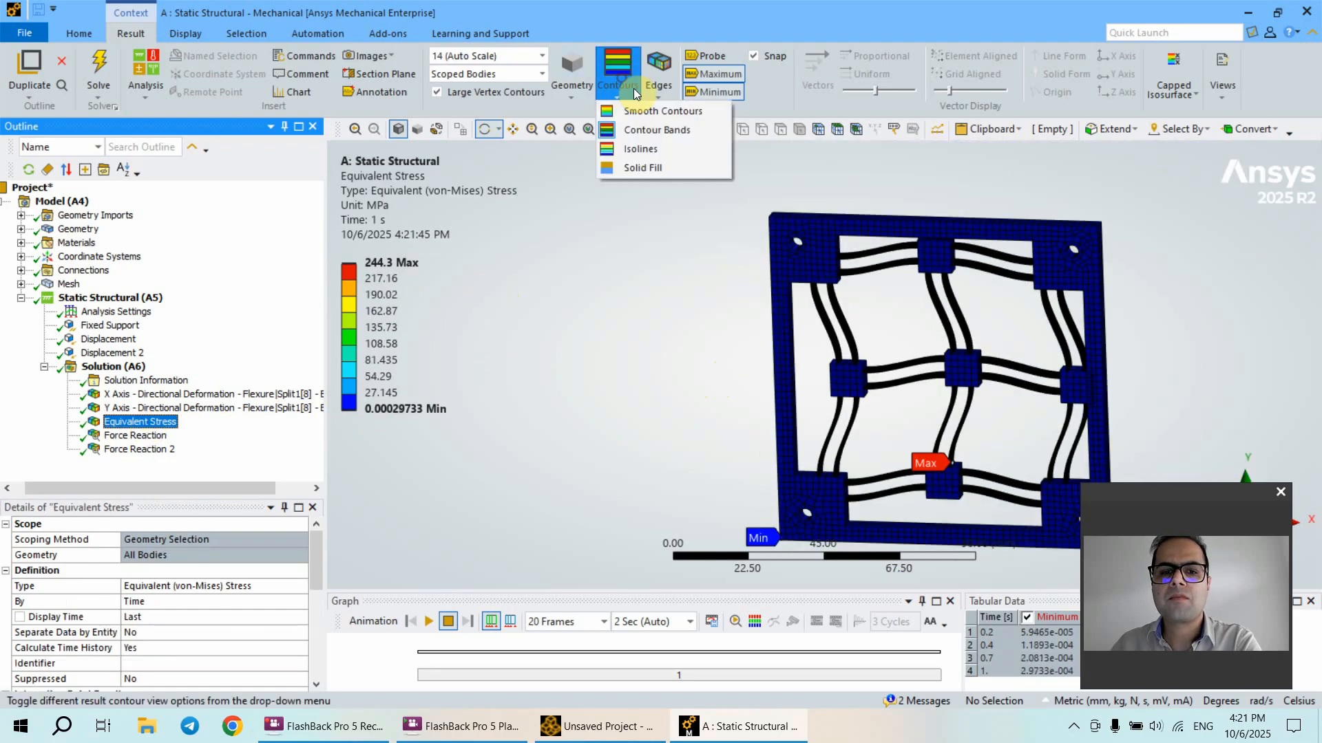
left_click(637, 110)
left_click(658, 84)
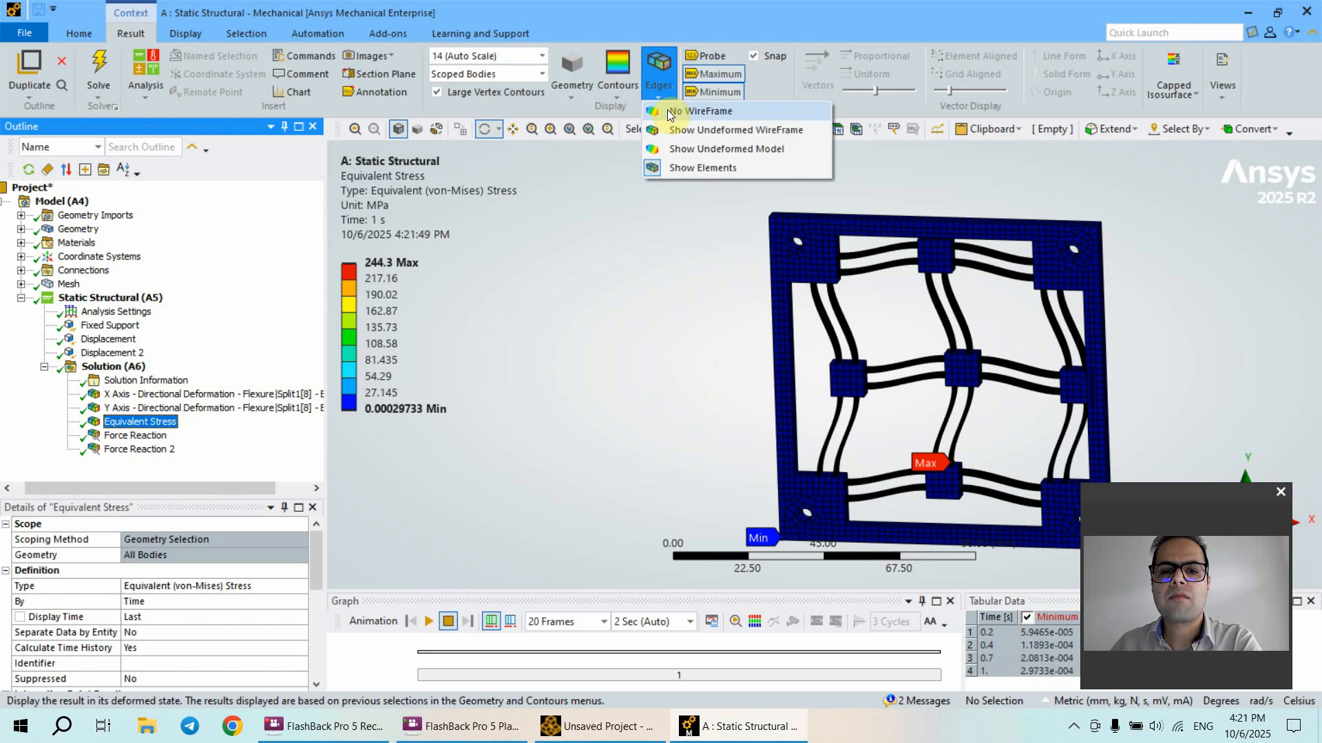
left_click(670, 113)
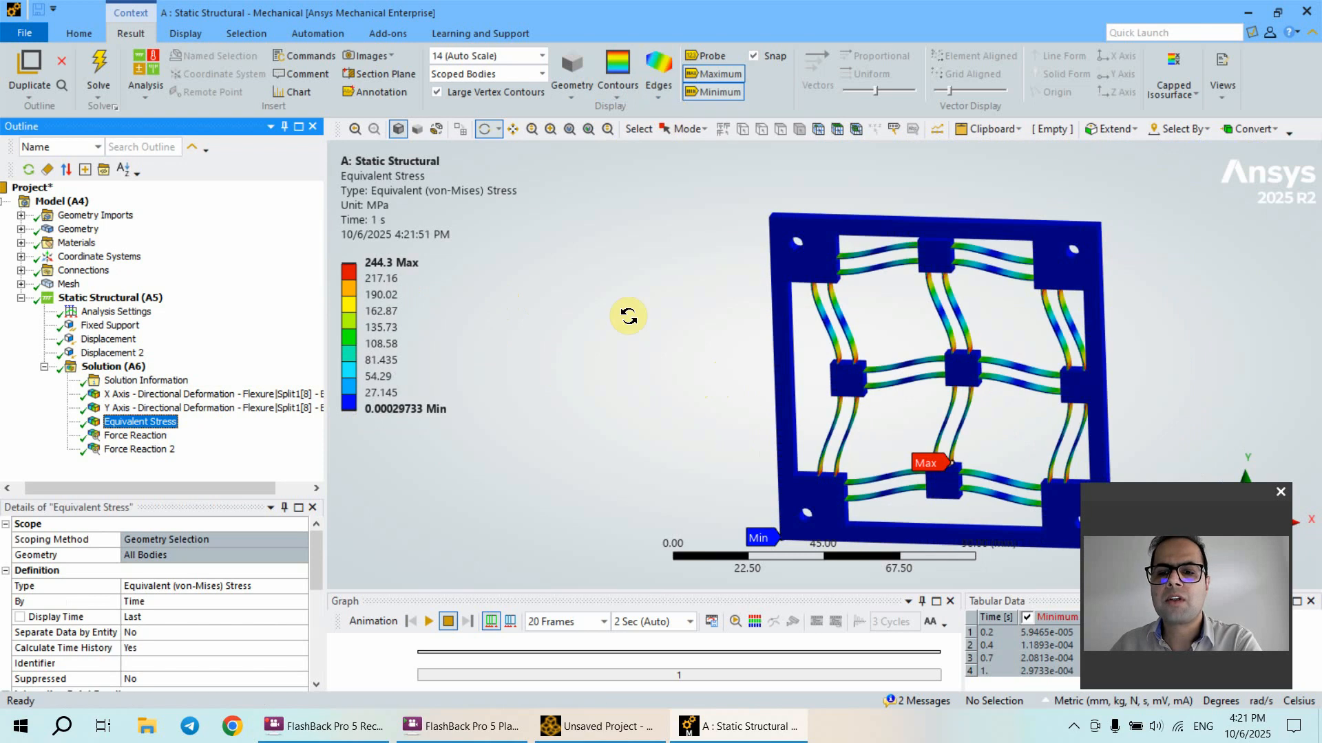
left_click(530, 55)
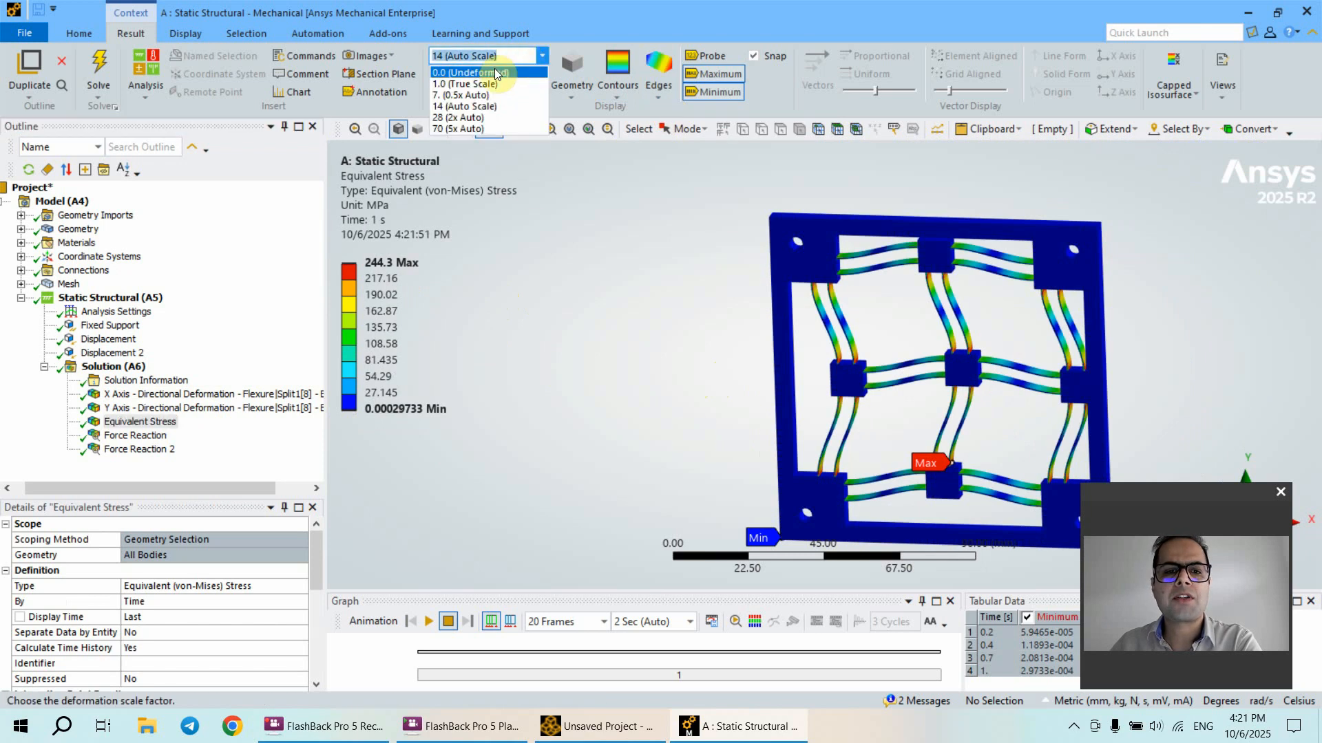
left_click(482, 95)
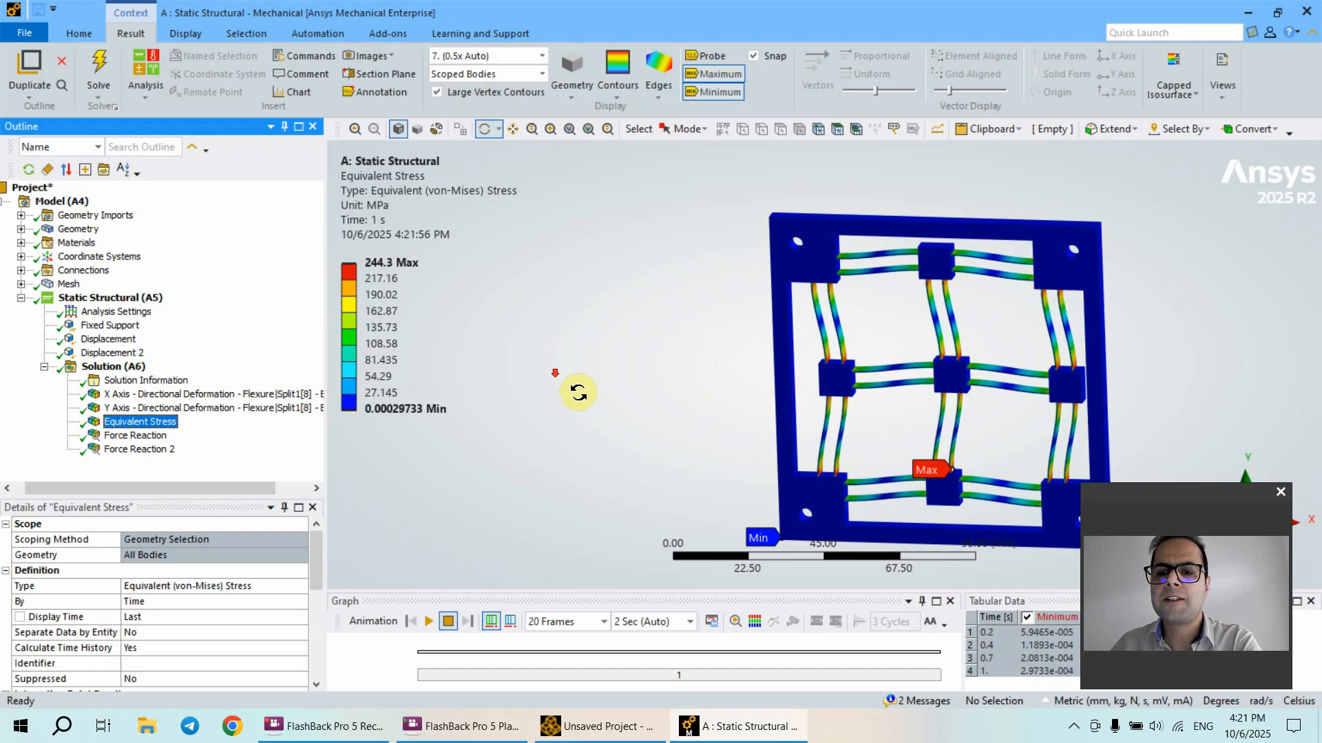
Step: Review the maximum and minimum values over time for the Force Reaction and Force Reaction 2 probes
scroll(579, 392, "down", 1)
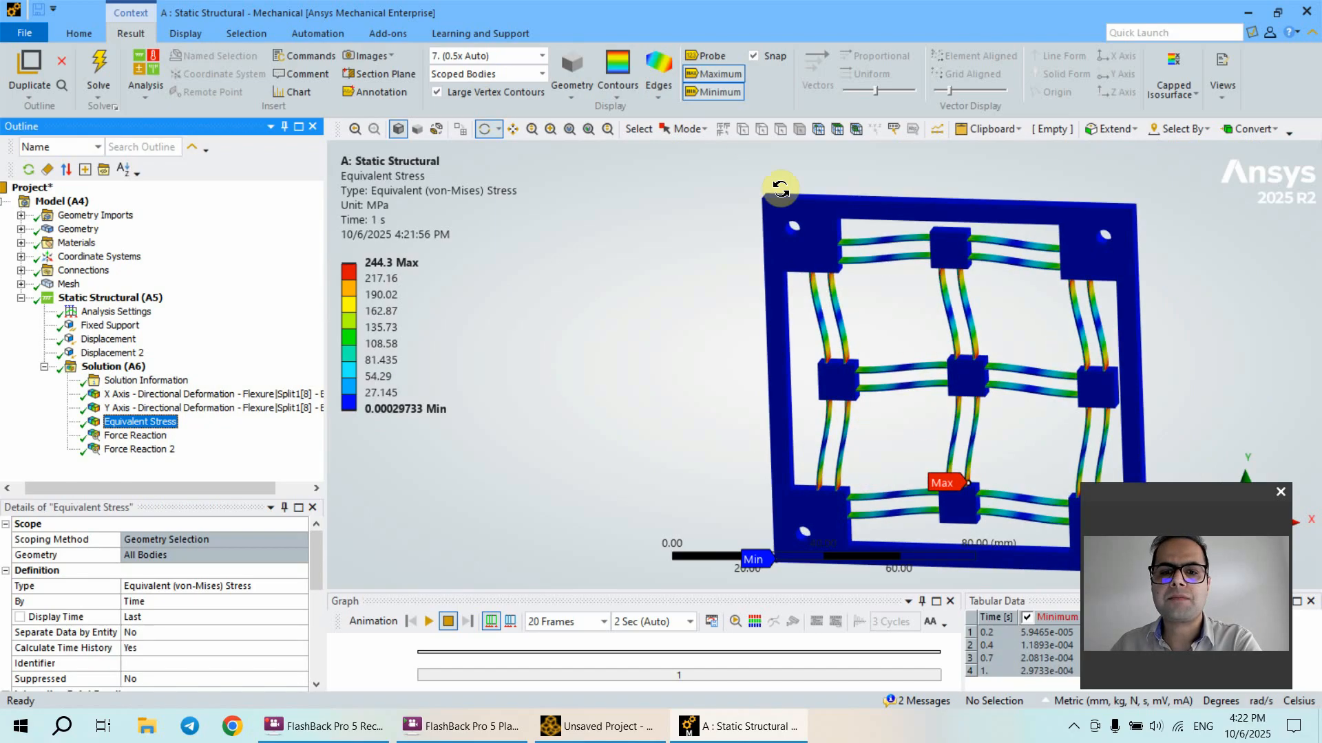
scroll(754, 275, "up", 2)
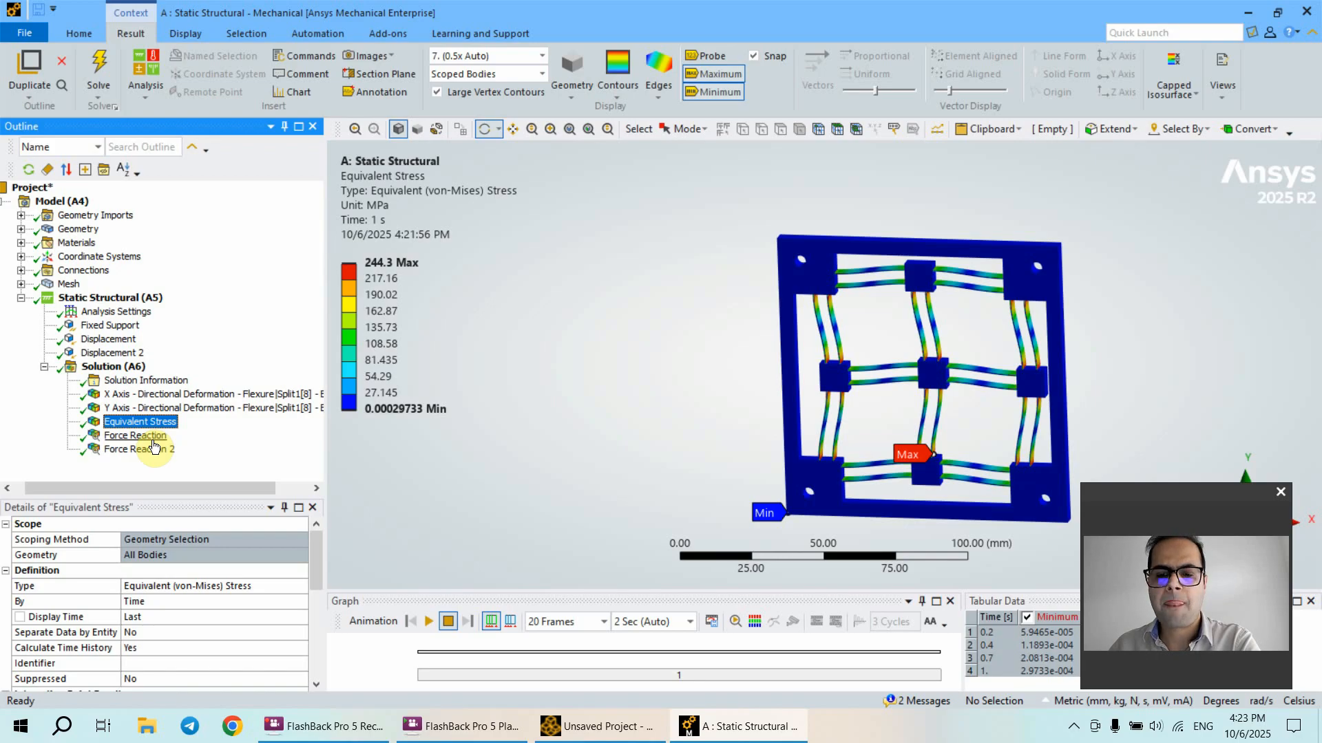
left_click(153, 438)
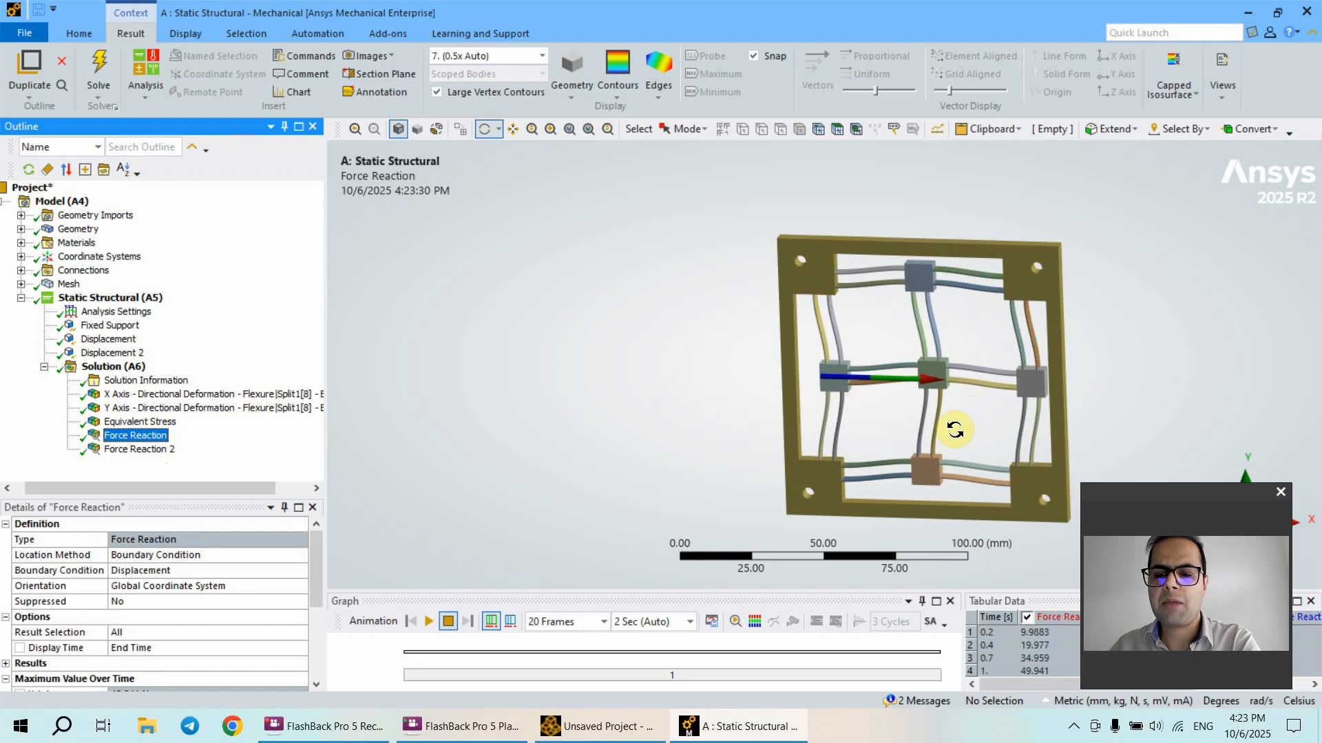
scroll(209, 568, "down", 5)
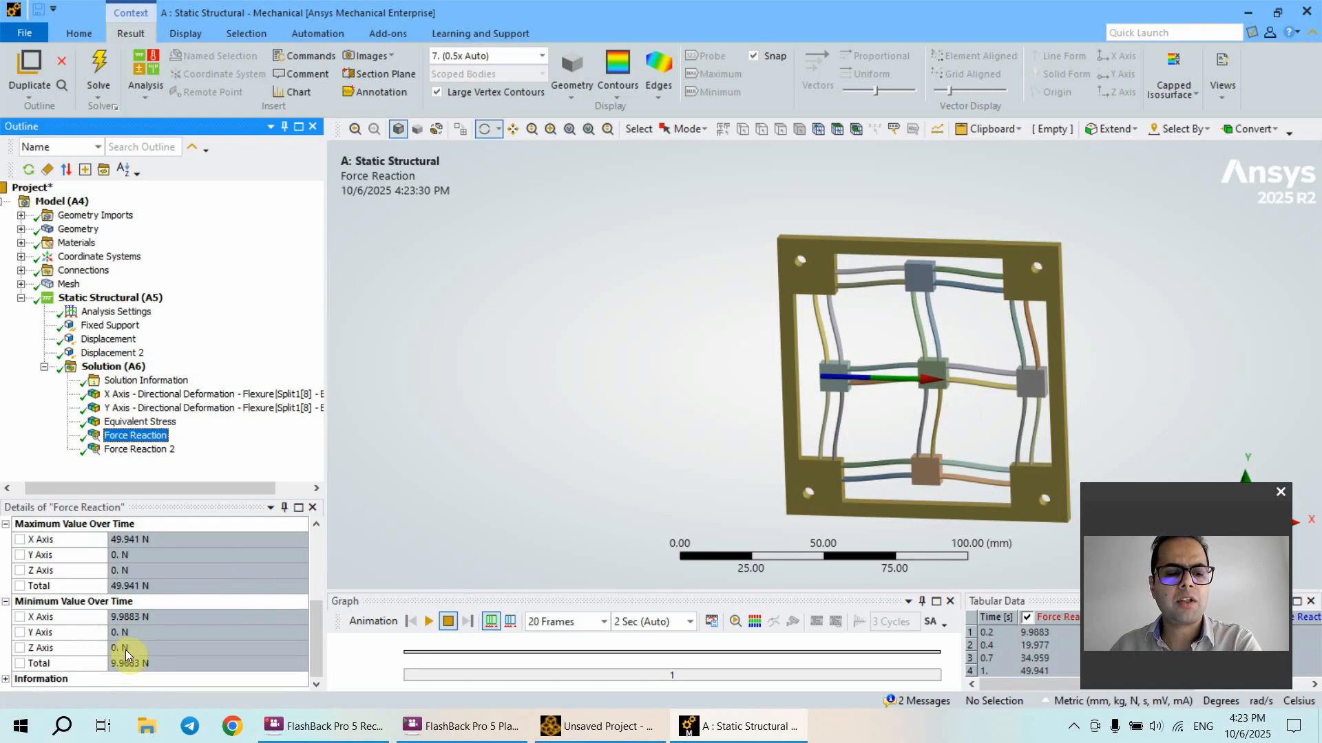
left_click(145, 455)
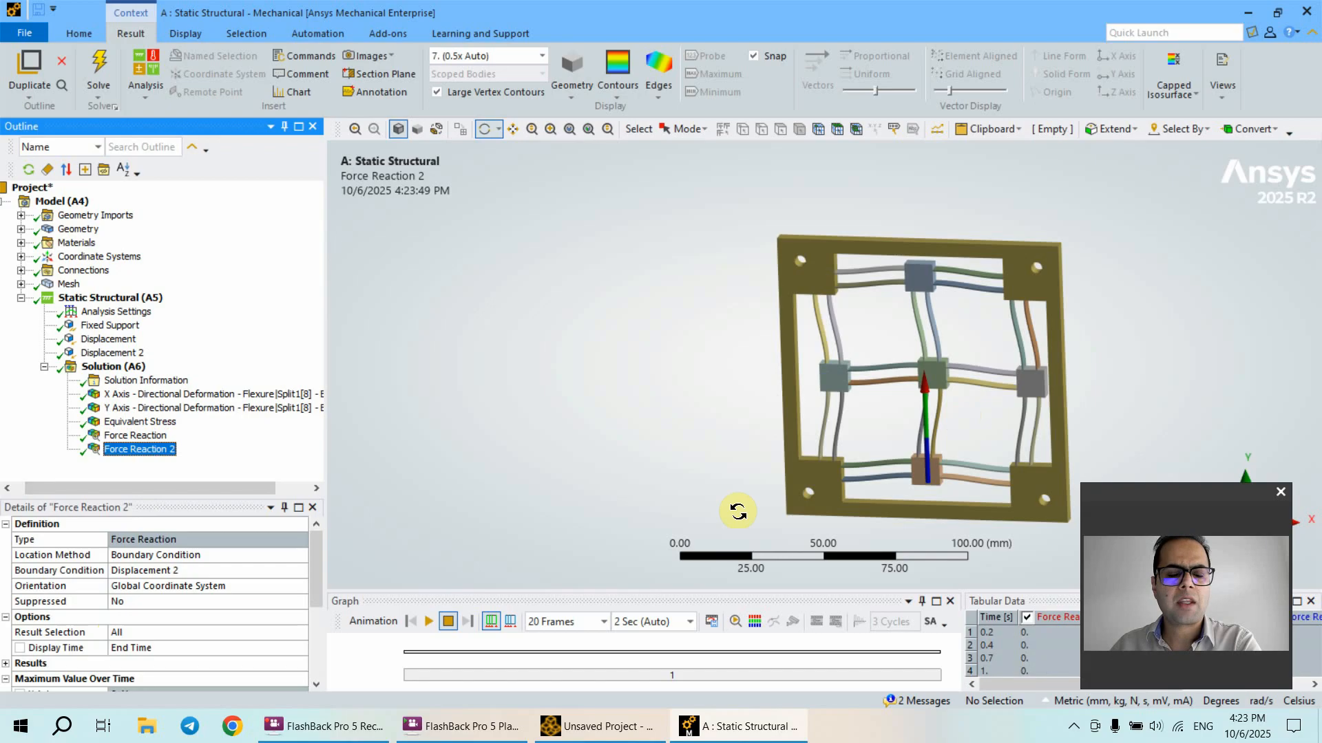
scroll(207, 617, "down", 3)
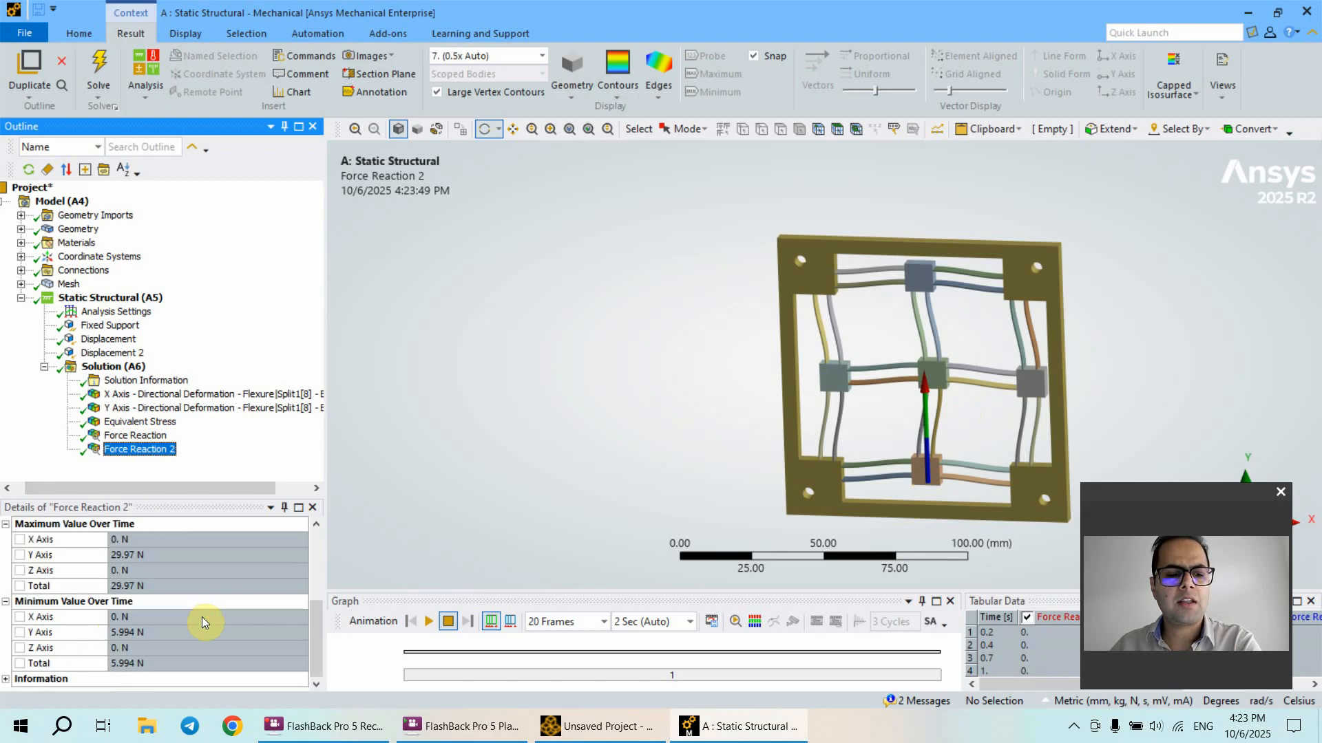